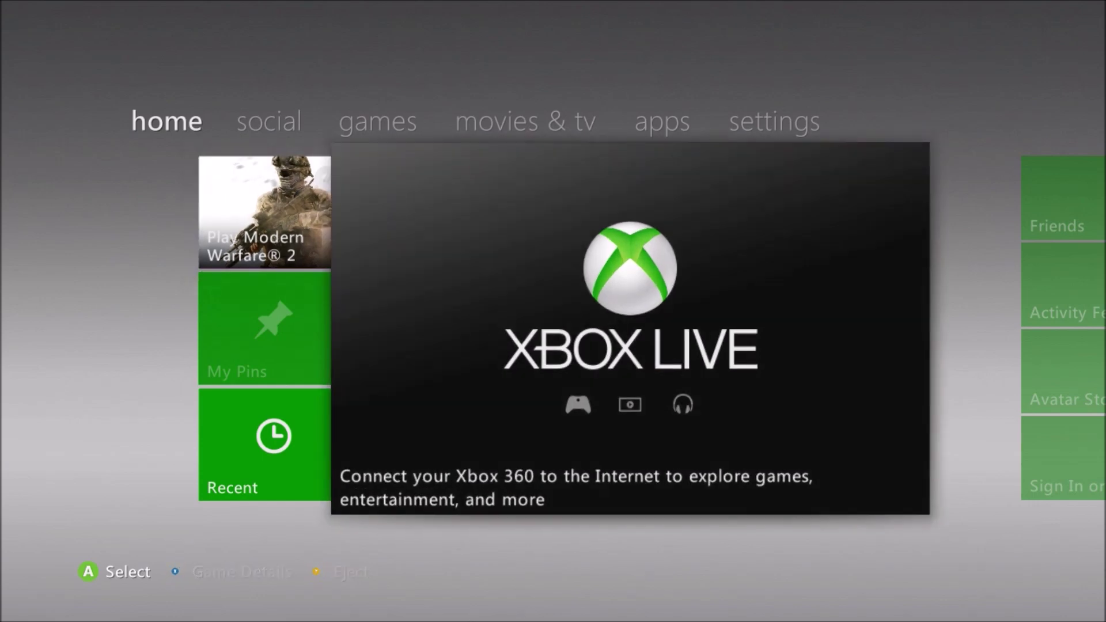
key(Down)
key(Down)
key(Up)
key(Up)
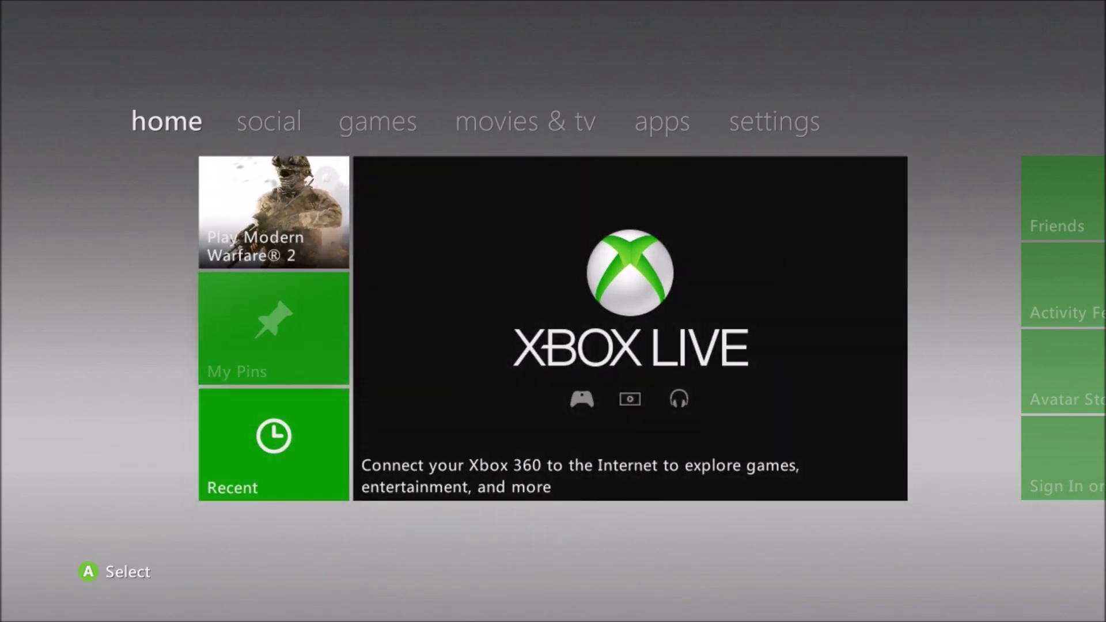
key(Right)
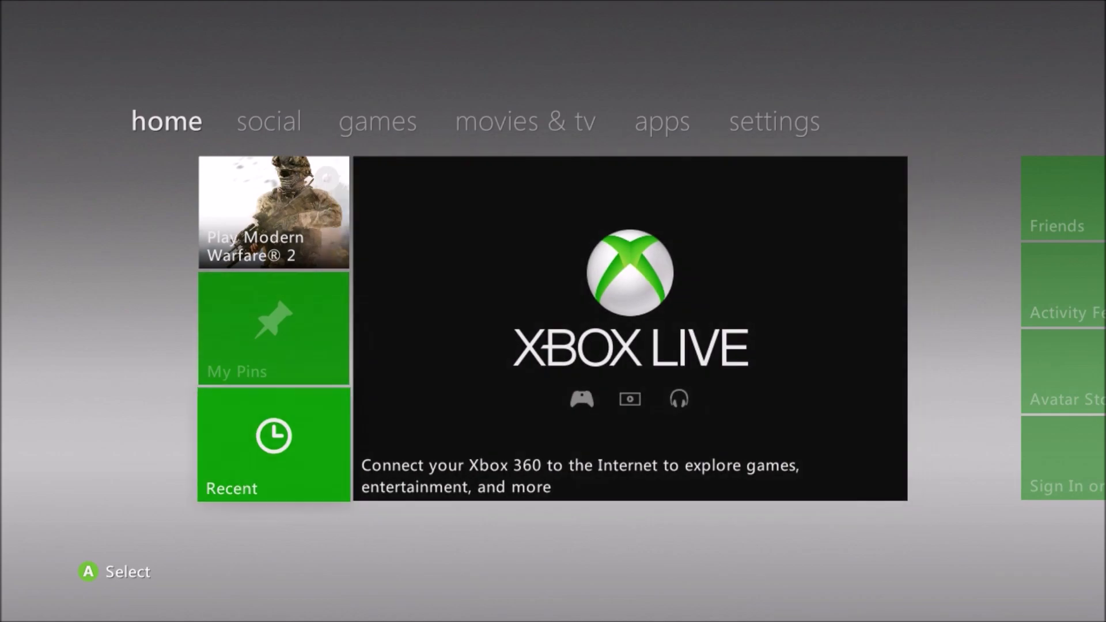
key(Right)
key(Left)
key(Left)
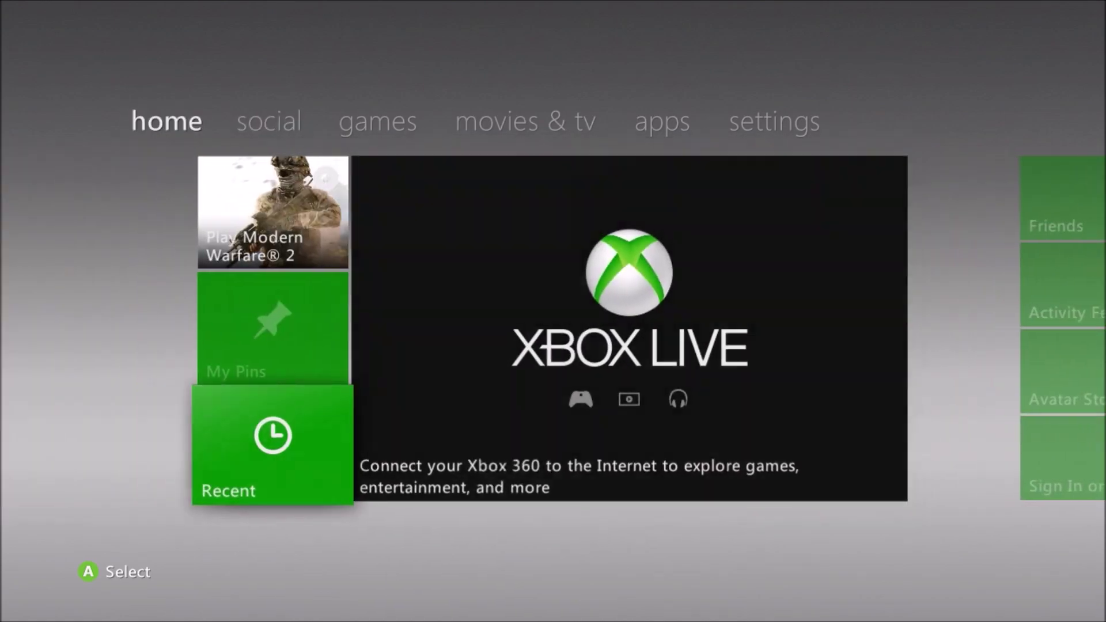
key(Up)
key(Up)
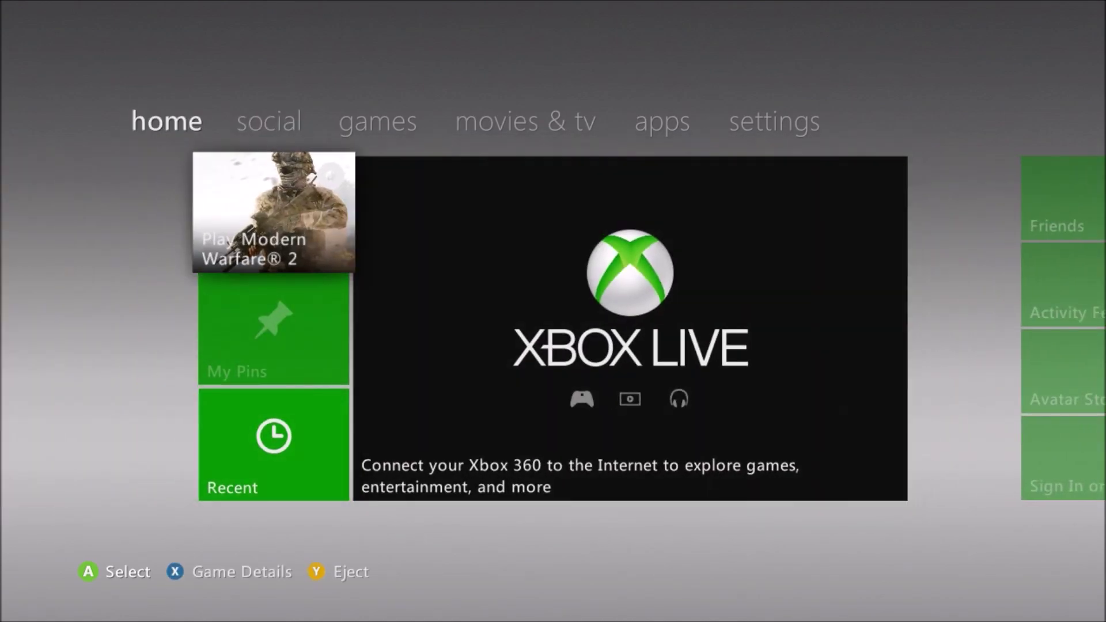
key(Right)
key(Right)
key(Left)
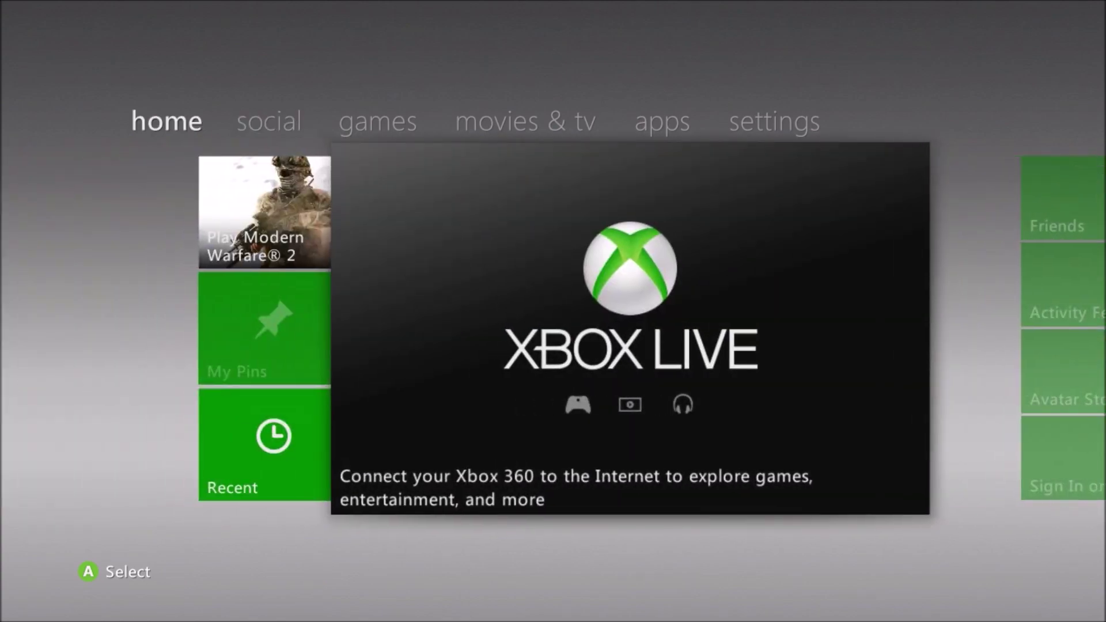
key(Right)
key(Left)
key(Left)
key(Right)
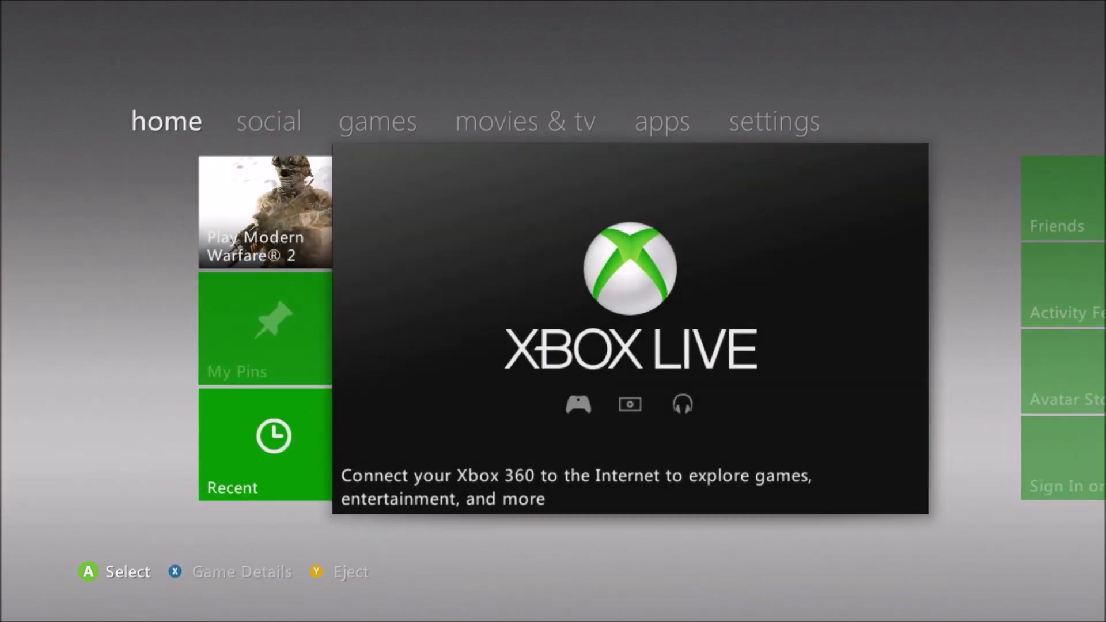
key(Left)
key(Down)
key(Down)
key(Up)
key(Up)
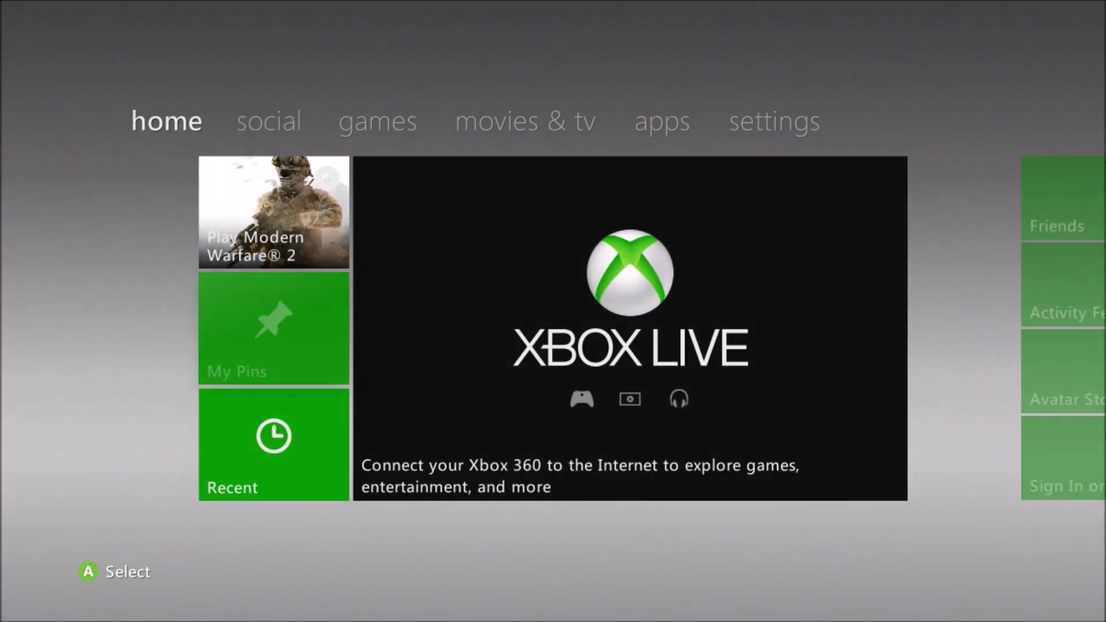
key(Right)
key(Left)
key(Right)
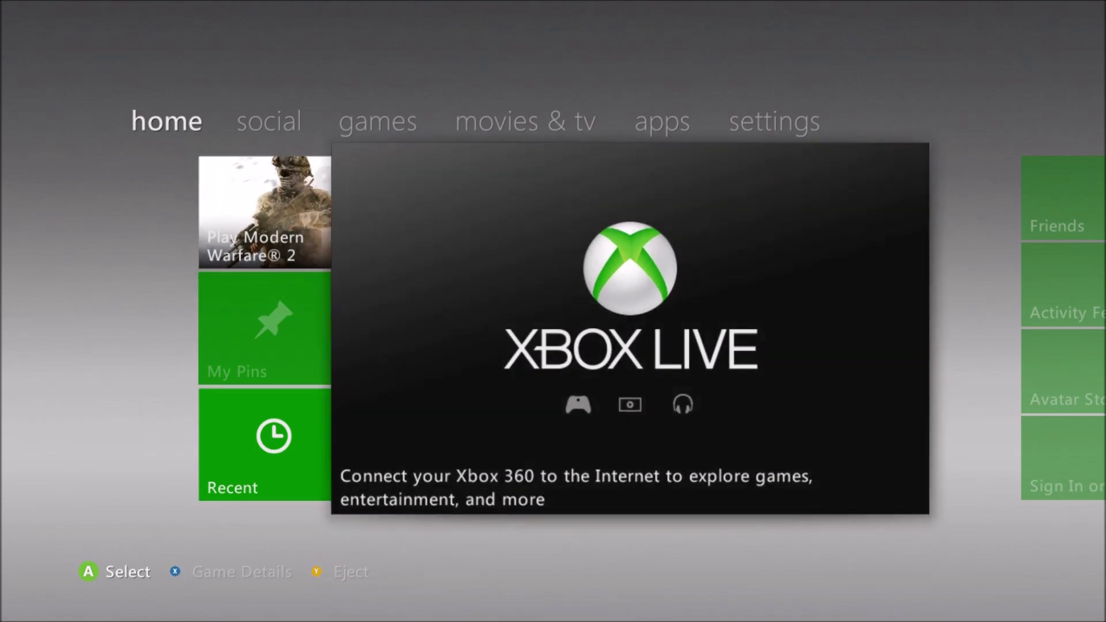
key(Left)
key(Right)
key(Left)
key(Down)
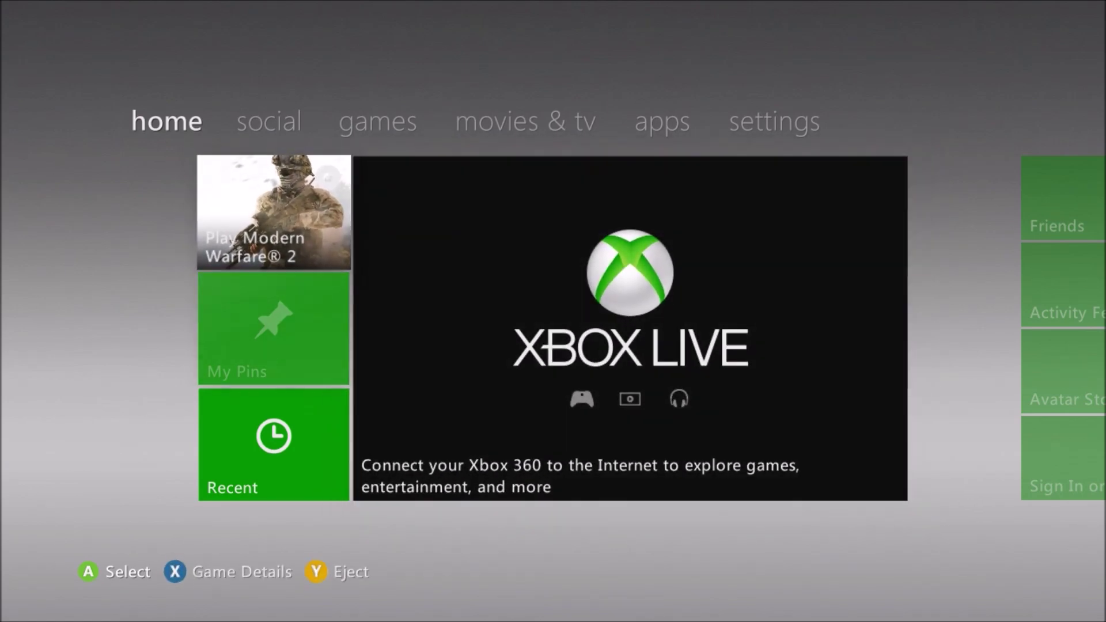
key(Down)
key(Up)
key(Up)
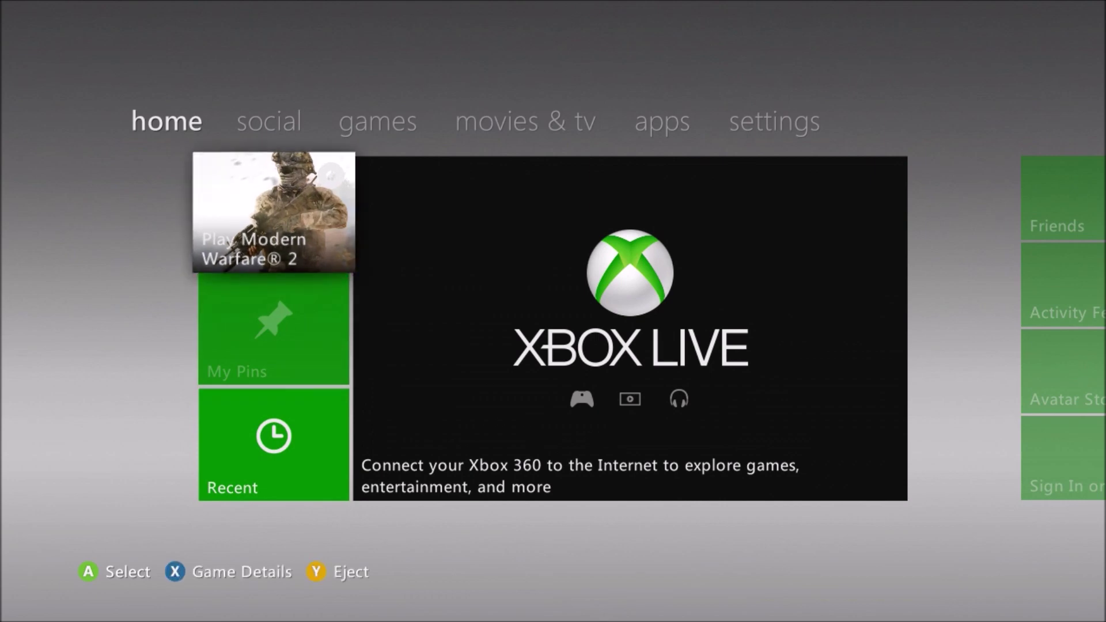
key(Right)
key(Left)
key(Down)
key(Down)
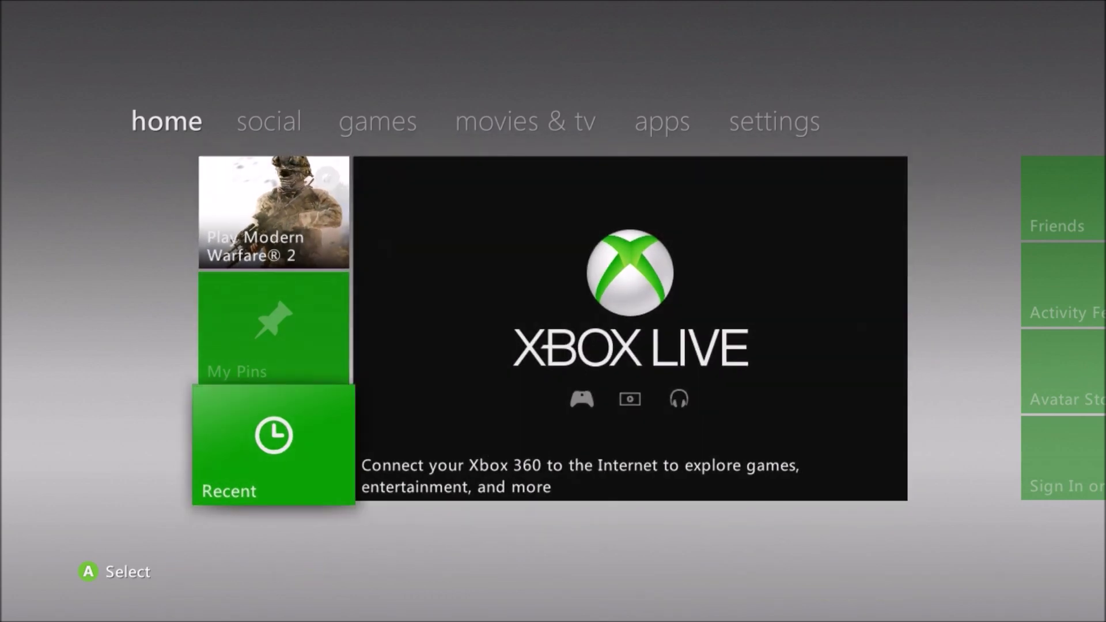
key(Right)
key(Left)
key(Right)
key(Left)
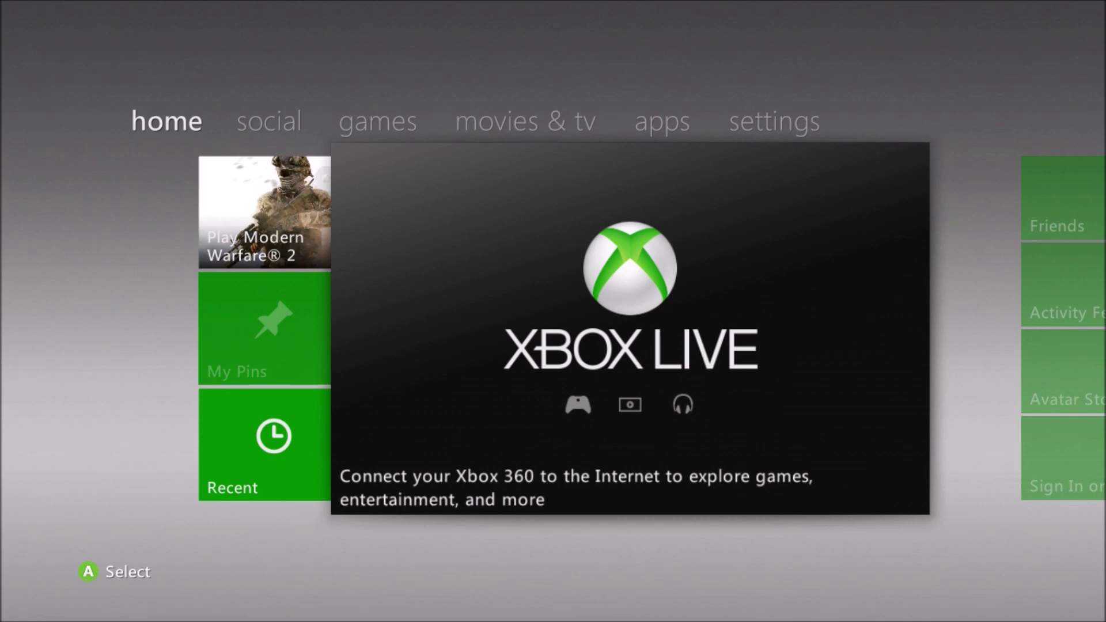
key(Left)
key(Down)
key(Down)
key(Up)
key(Down)
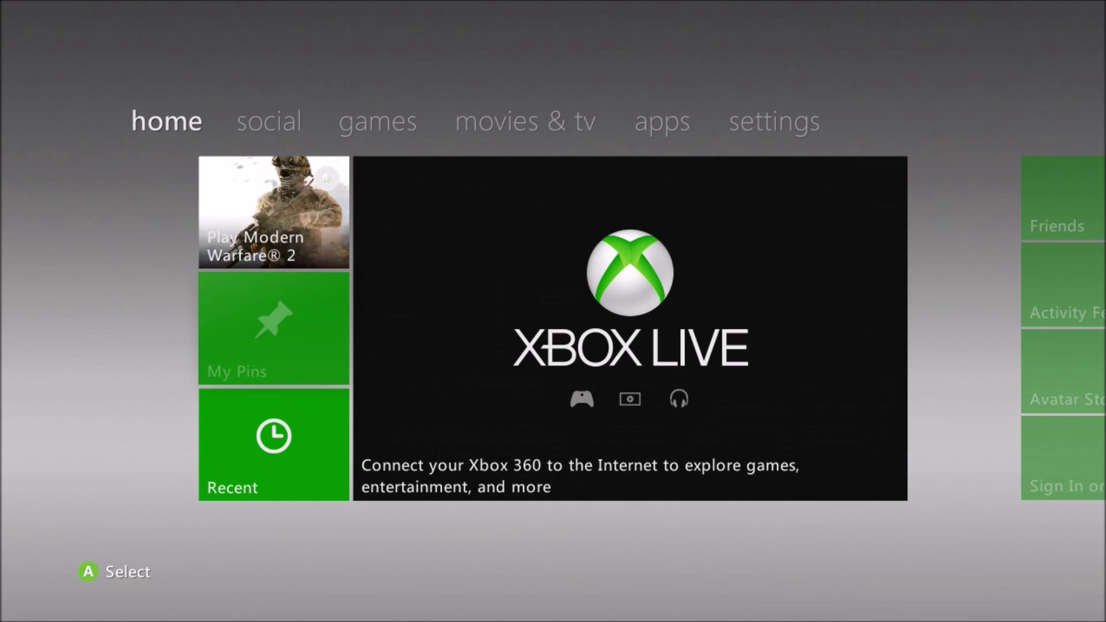
key(Up)
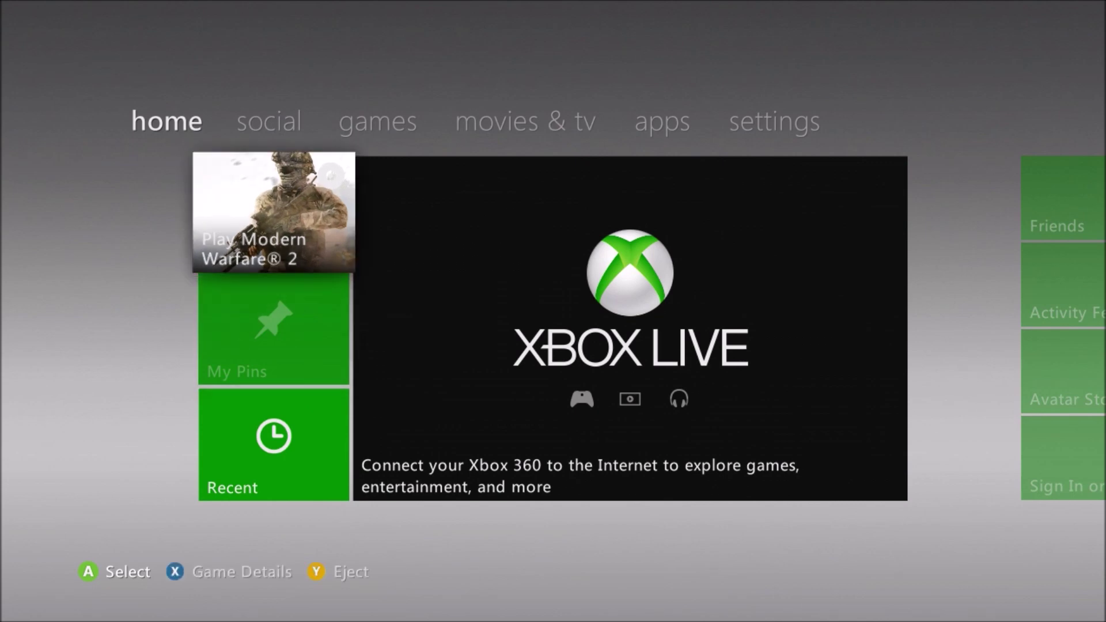
key(Down)
key(Down)
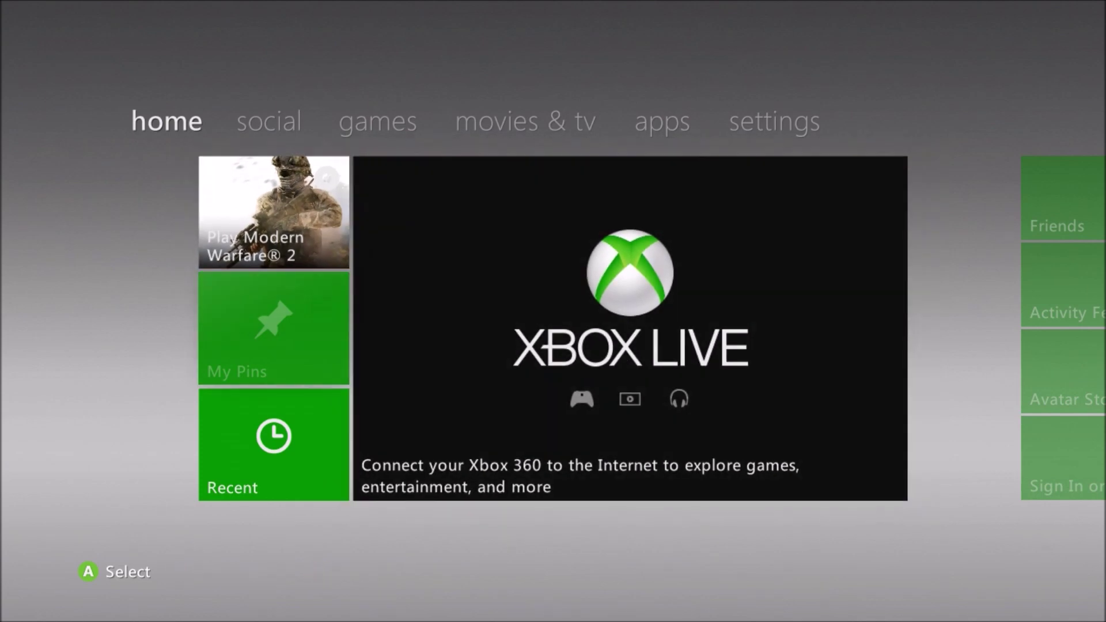
key(Up)
key(Up)
key(Right)
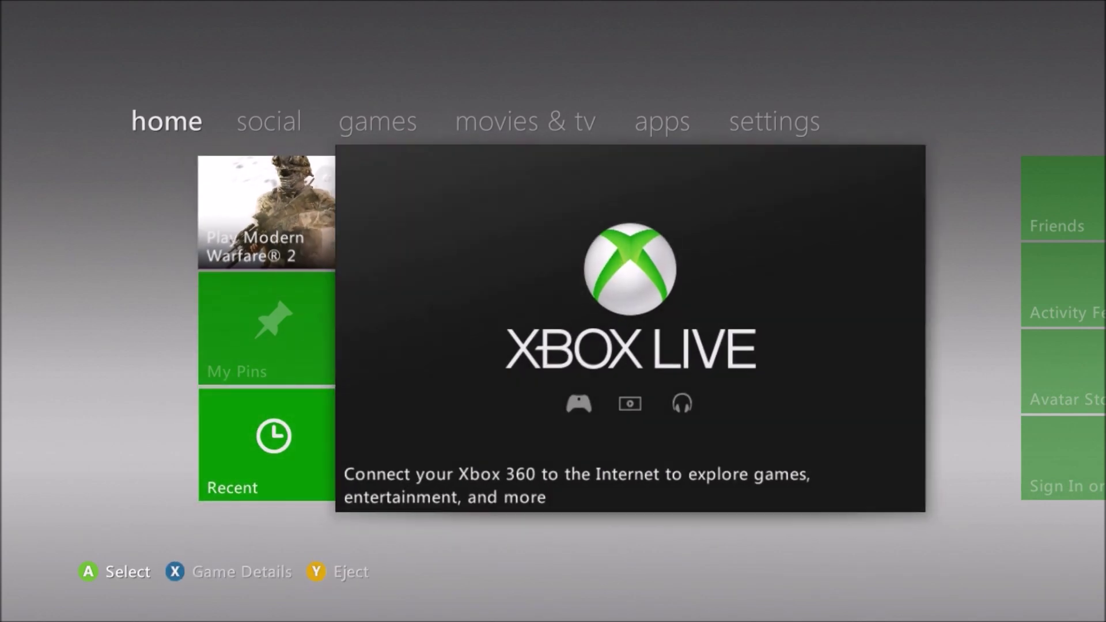
key(Left)
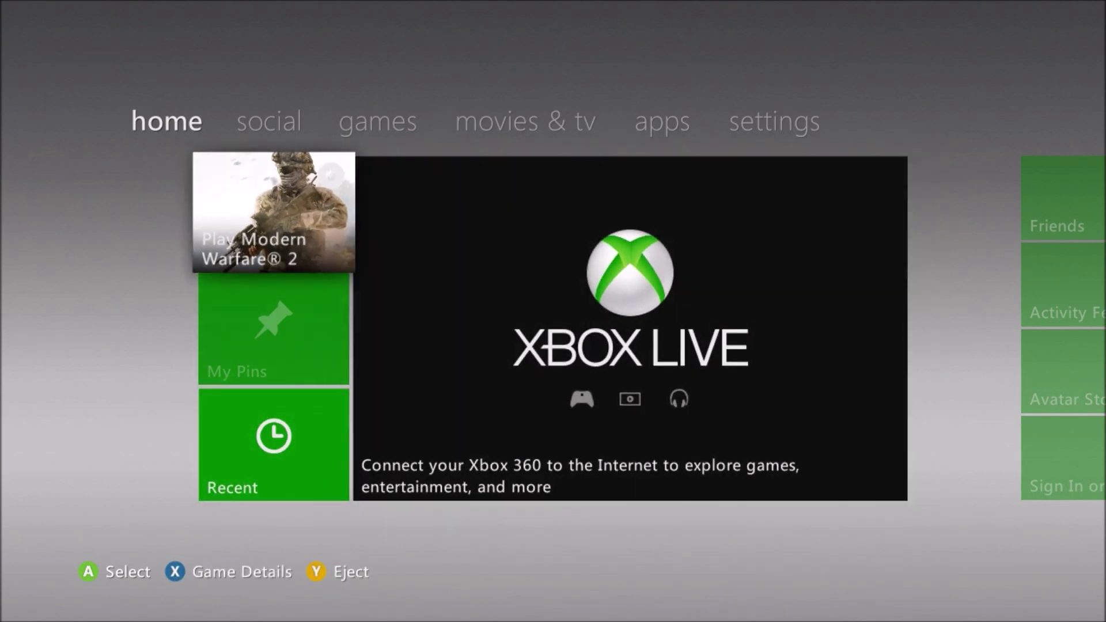
key(Right)
key(Right)
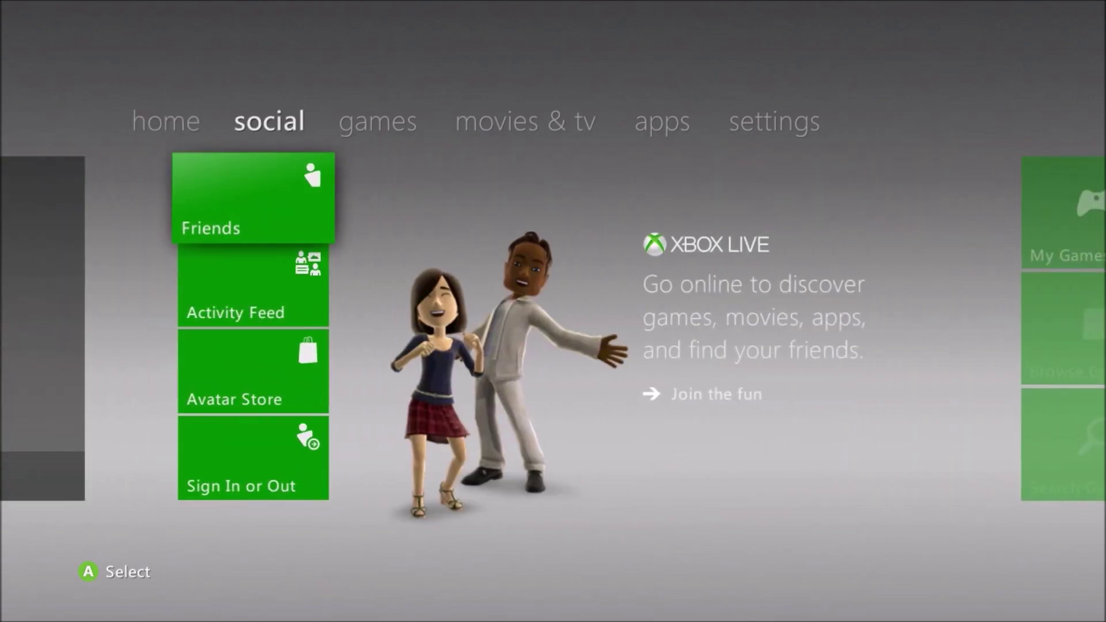
key(Right)
key(Right)
key(Left)
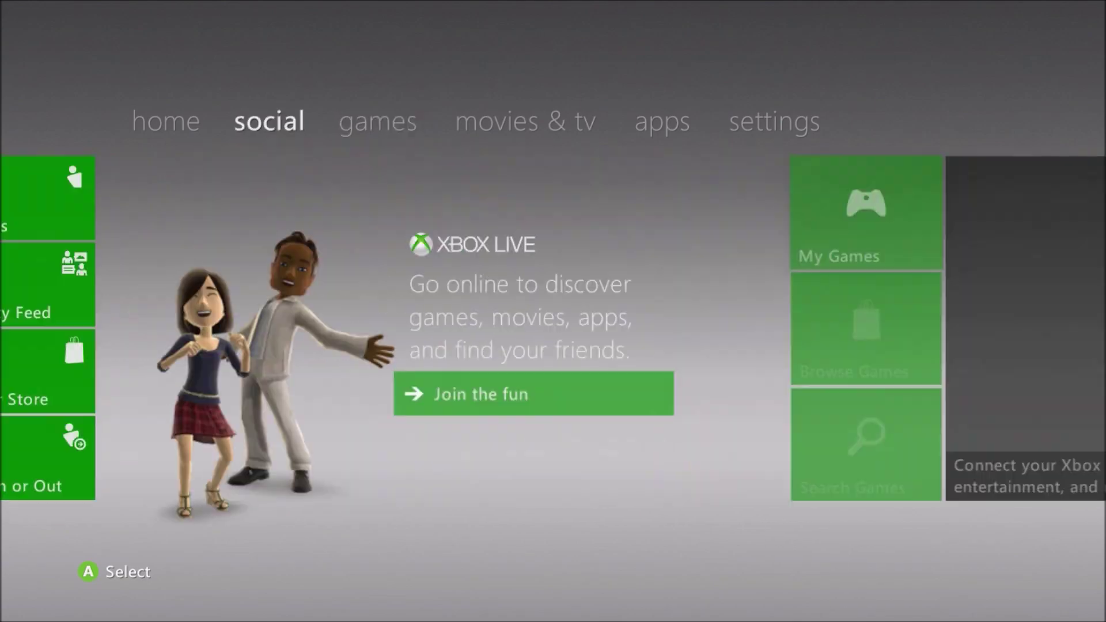
key(Left)
key(Left)
key(Right)
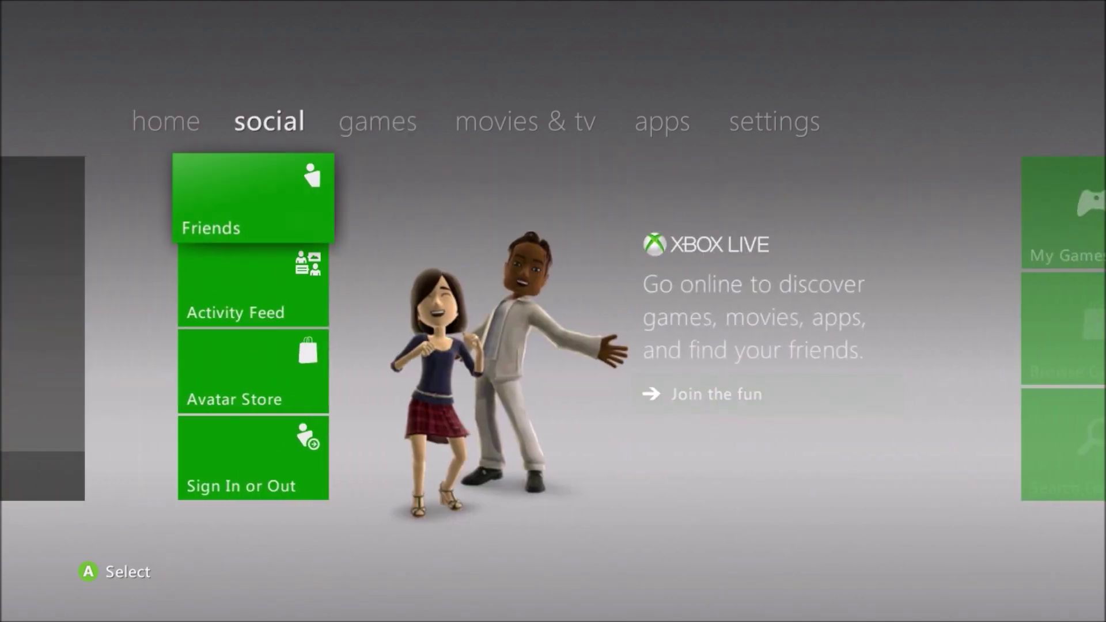
key(Right)
key(Right)
key(Left)
key(Left)
key(Left)
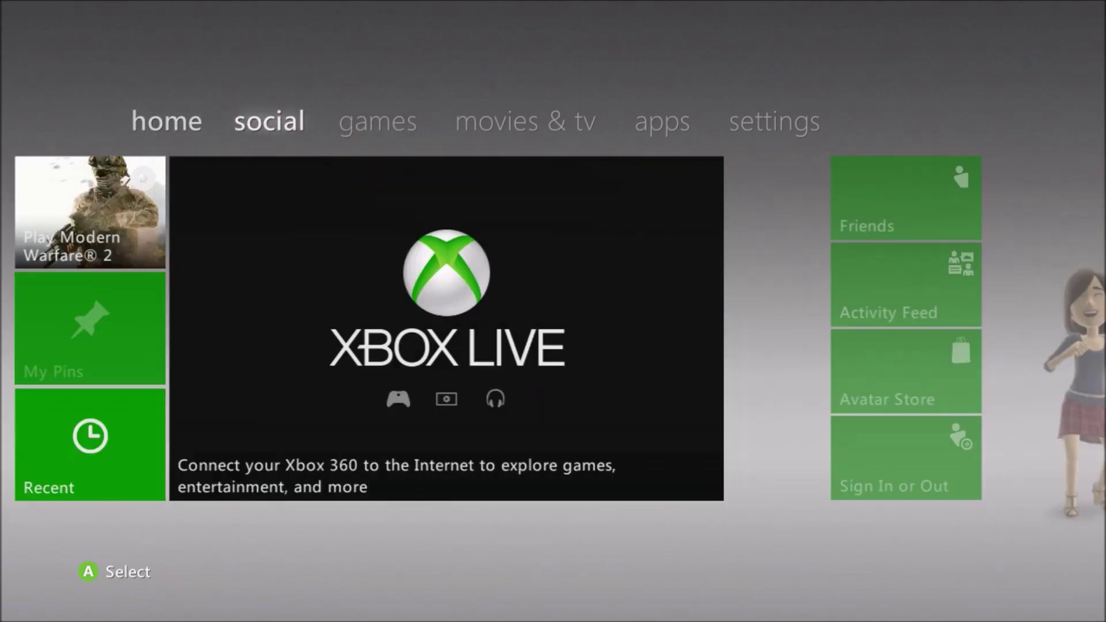
key(Right)
key(Right)
key(Left)
key(Right)
key(Left)
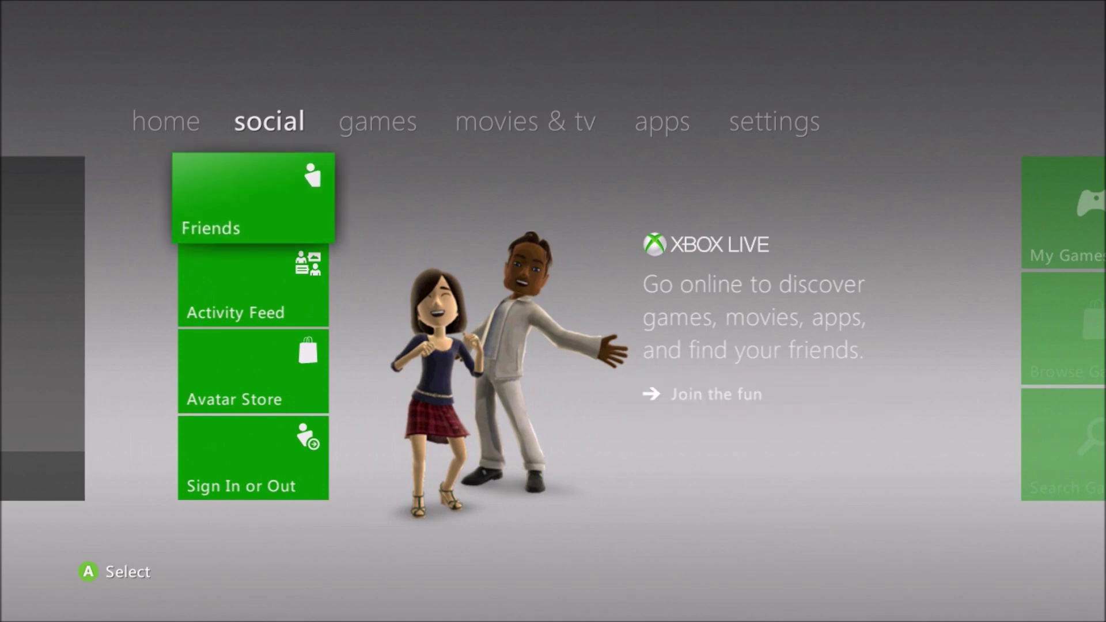
- Open the My Games library from the games section and move along the list of titles
key(Down)
key(Down)
key(Down)
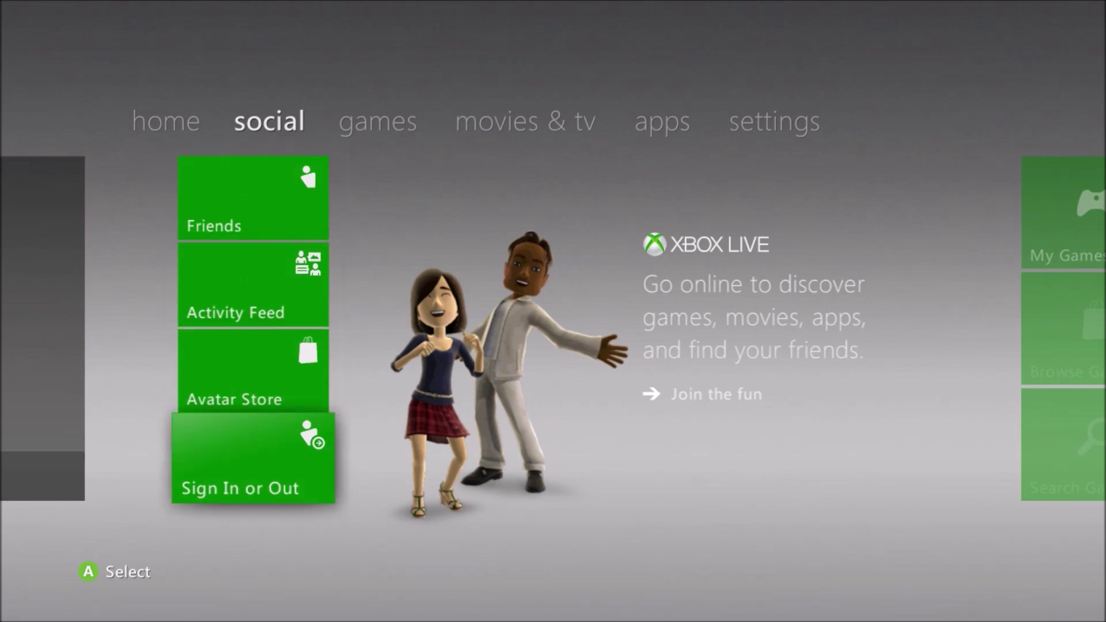
key(Up)
key(Right)
key(Return)
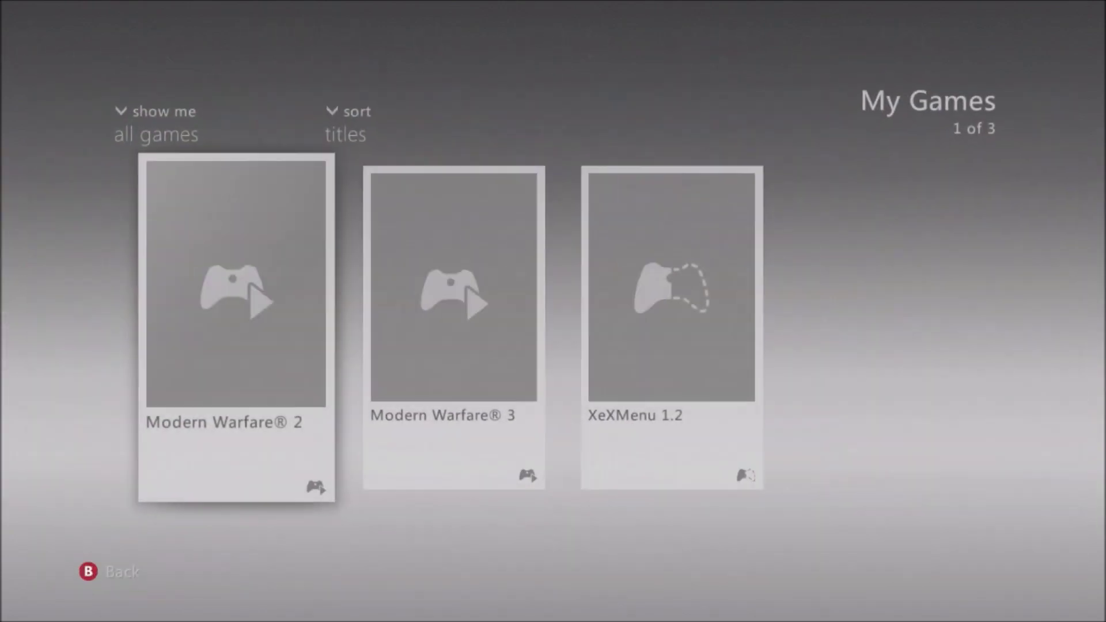
key(Right)
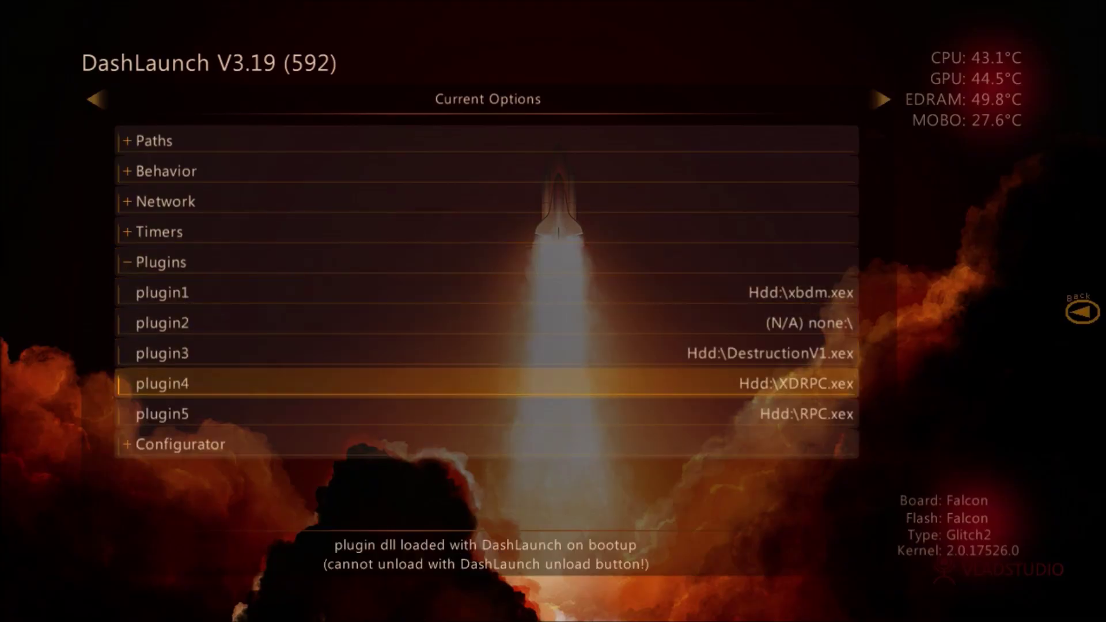
key(Down)
key(Up)
key(Up)
key(Up)
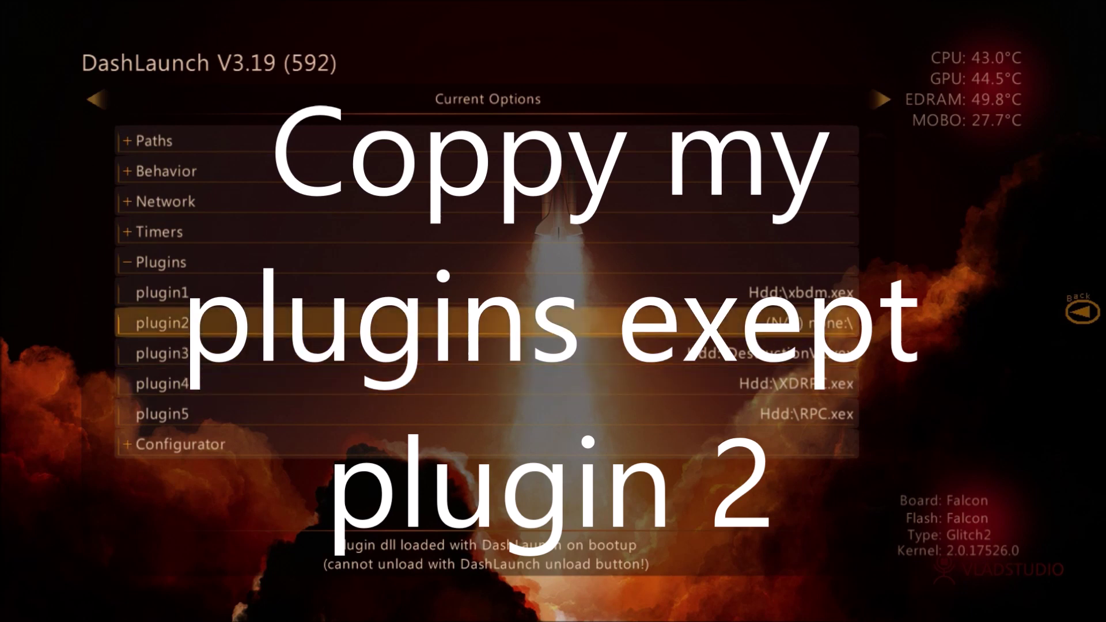
key(Down)
key(Up)
key(Return)
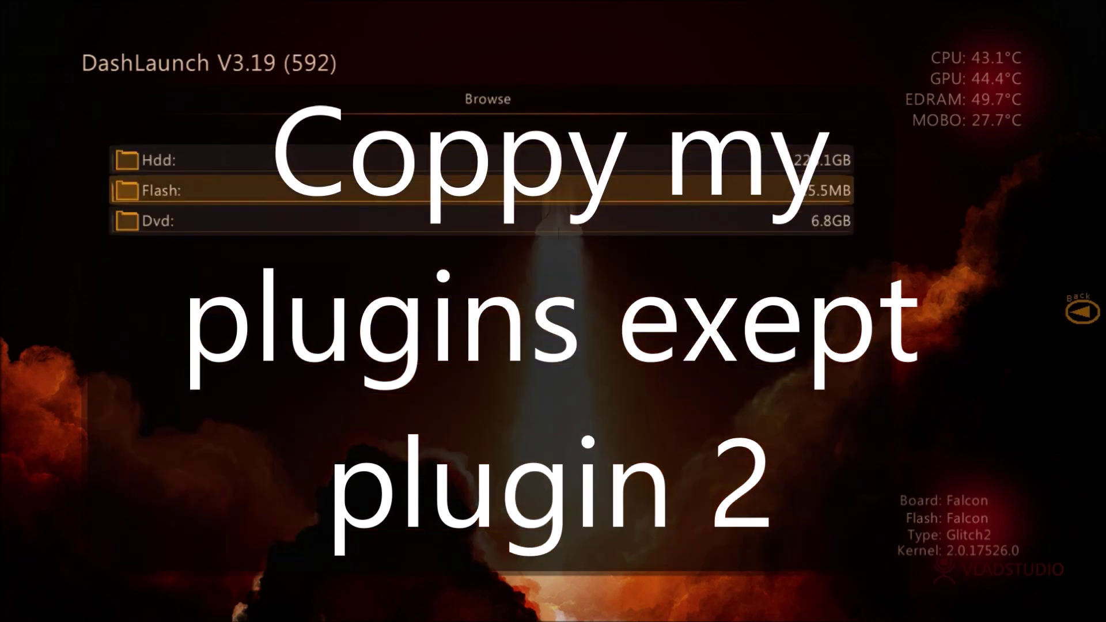
key(Up)
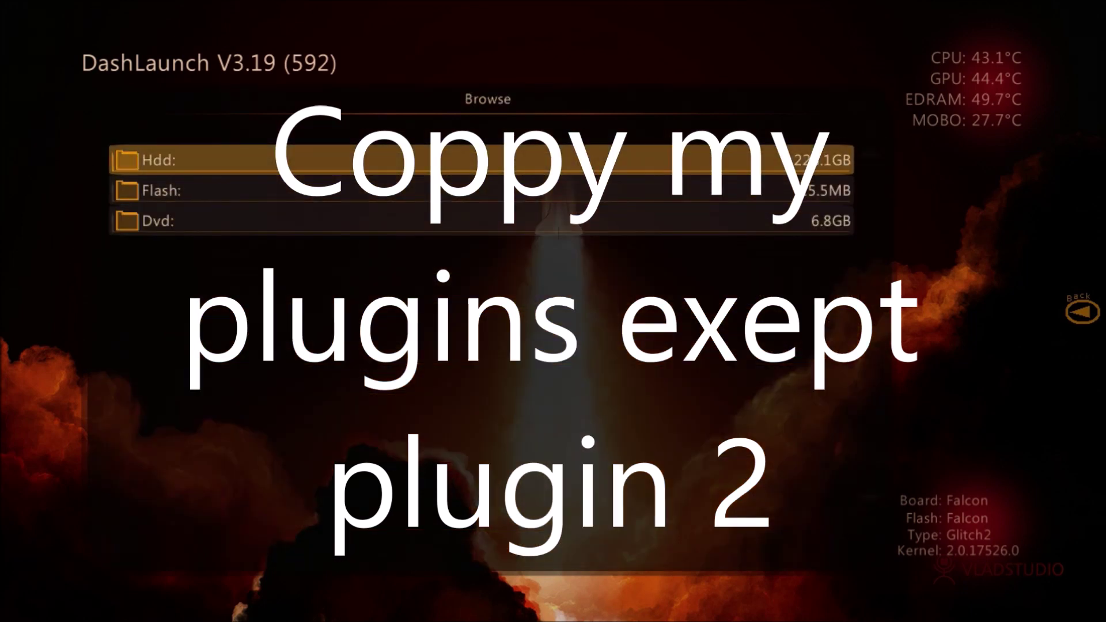
key(Return)
key(Down)
key(Down)
key(Down)
key(Down)
key(Down)
key(Down)
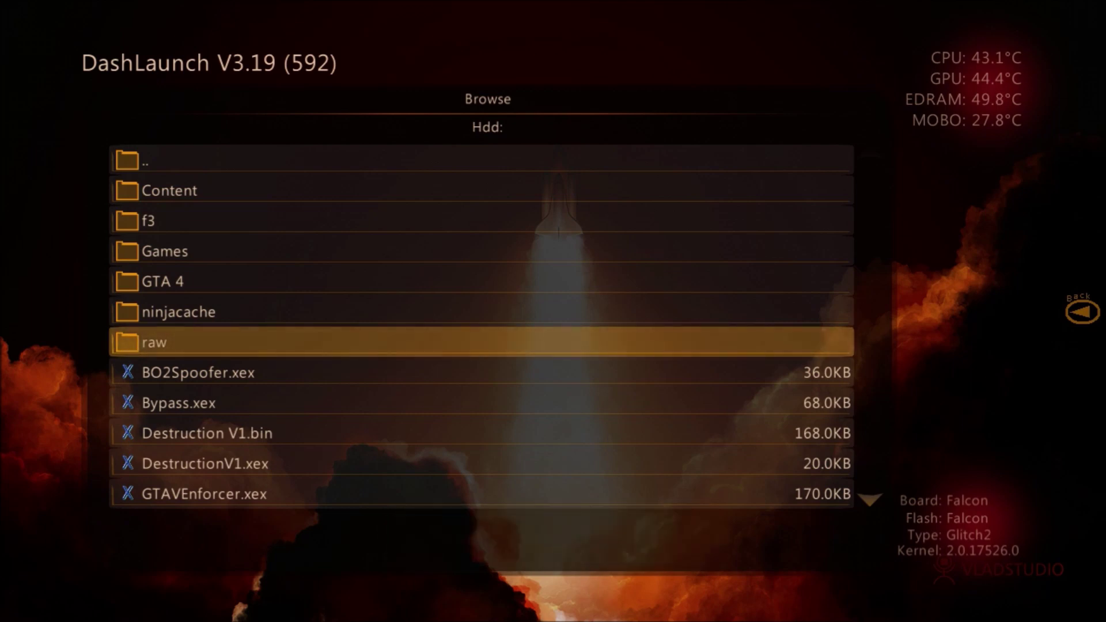
key(Escape)
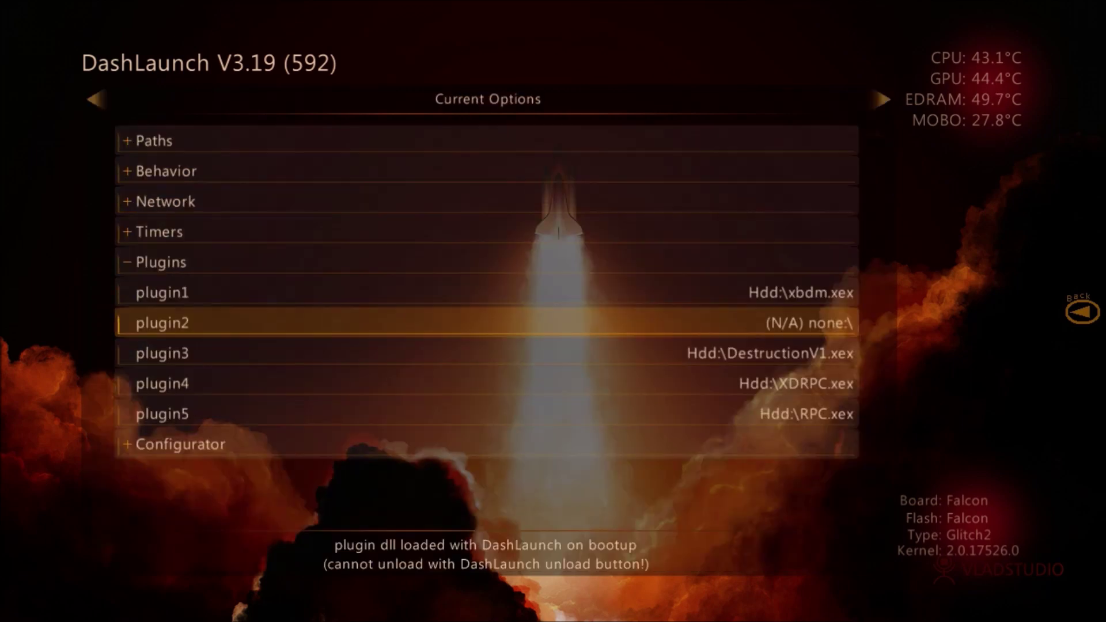
- Clear the file path assigned to plugin2 in the Plugins options
key(Up)
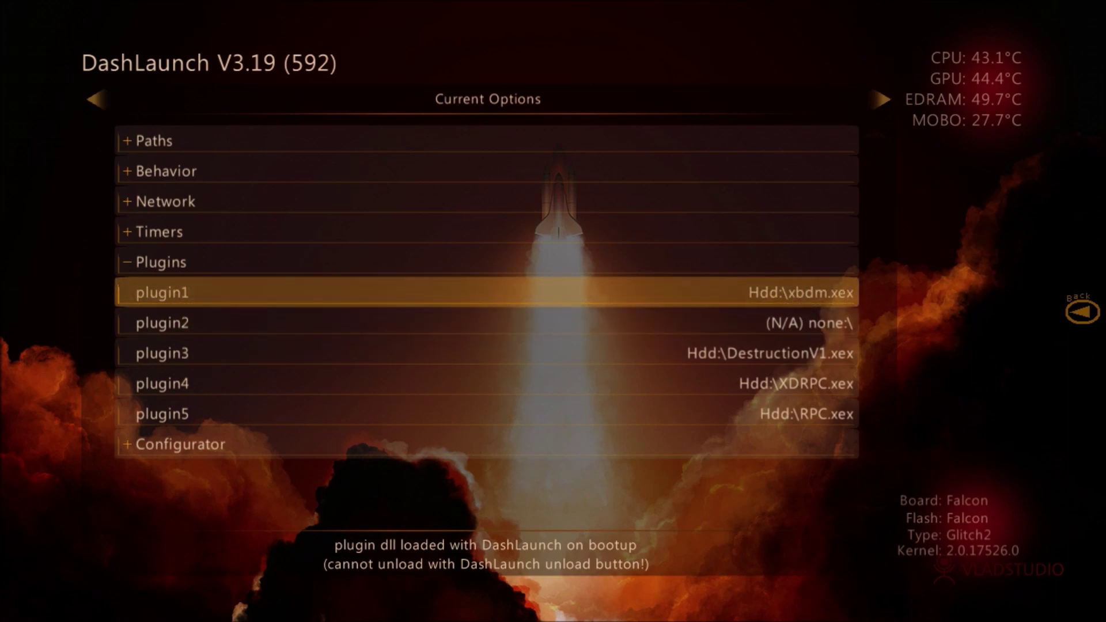
key(Down)
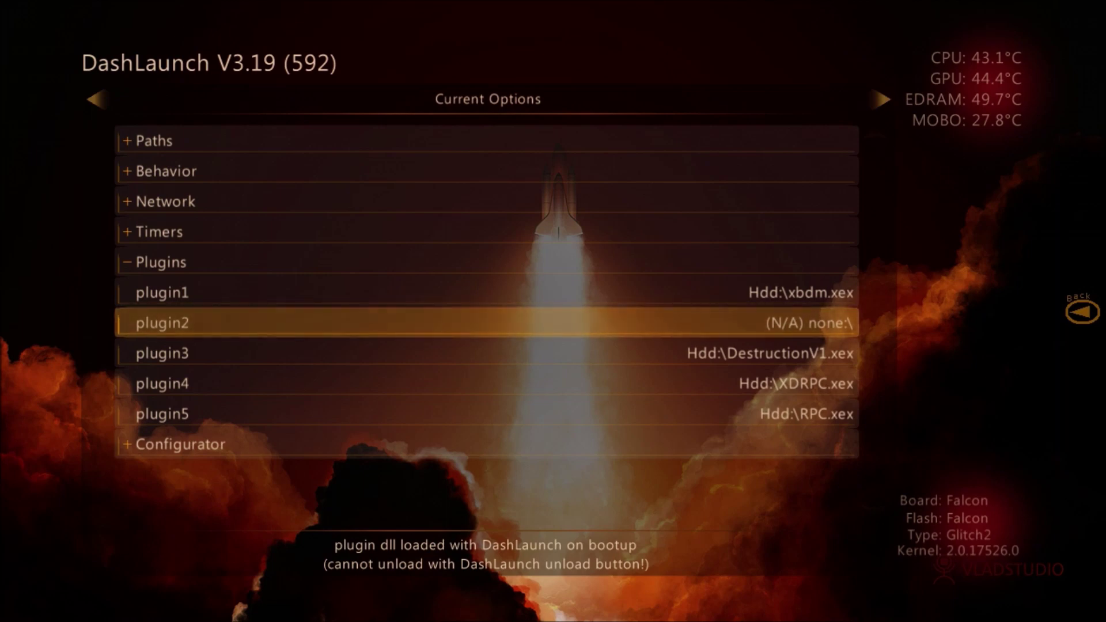
key(Down)
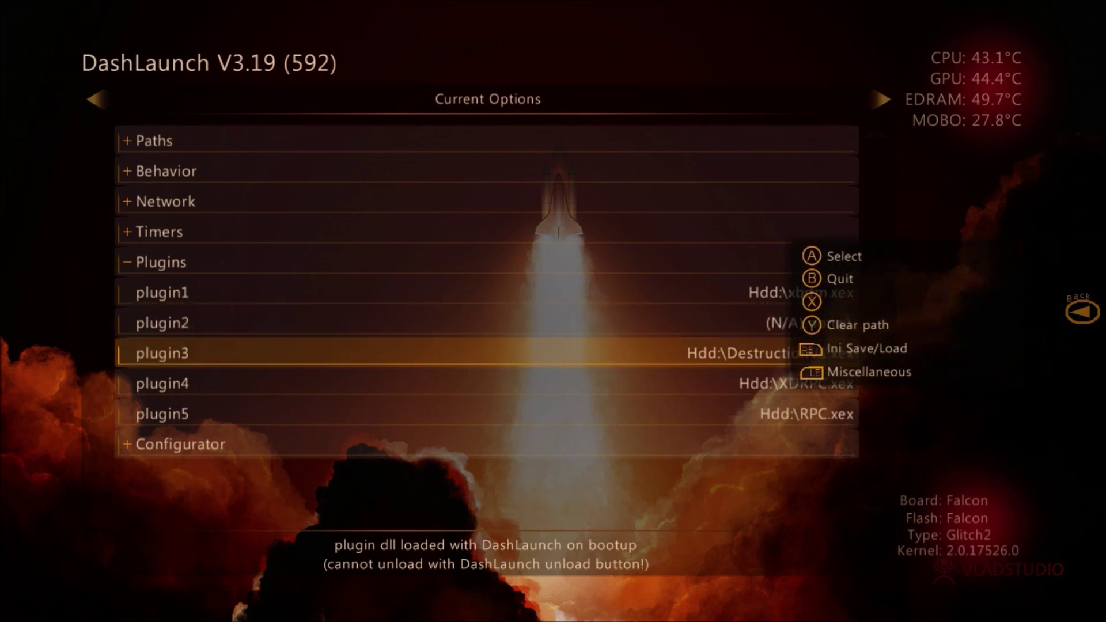
key(Up)
key(Up)
key(Down)
key(Delete)
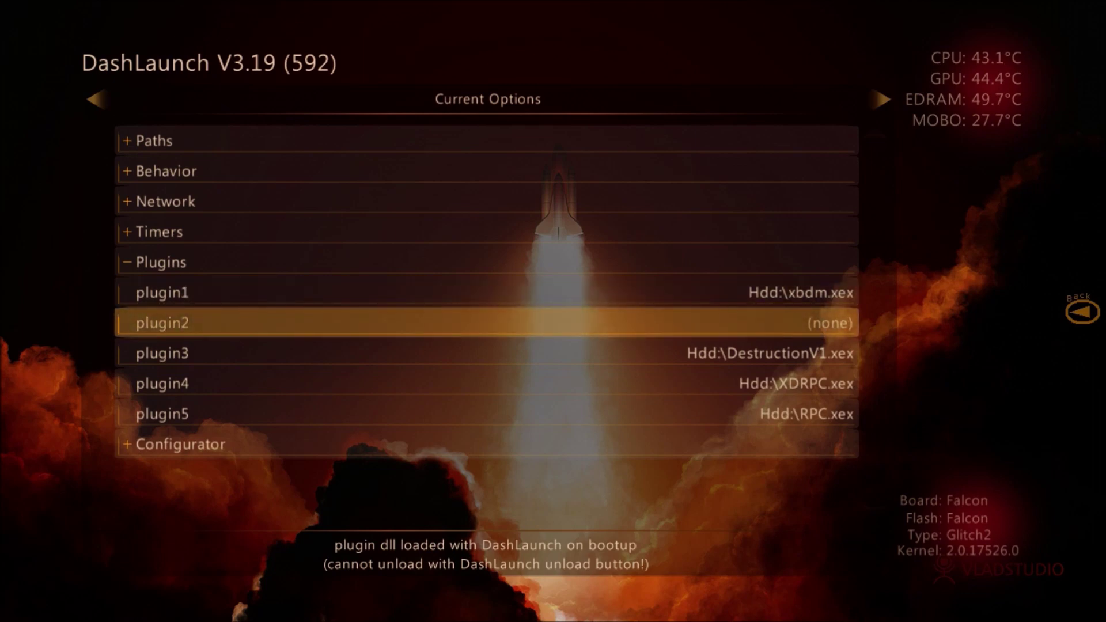
key(Down)
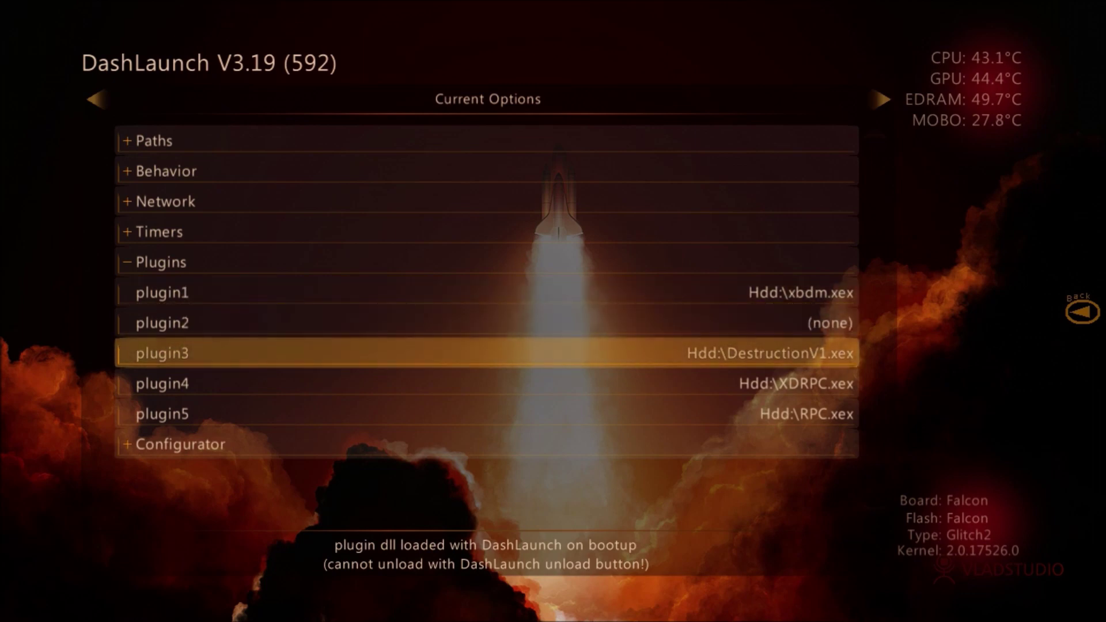
- Review the file paths assigned to the plugin1 to plugin4 slots in the Plugins options
key(Down)
key(Up)
key(Up)
key(Up)
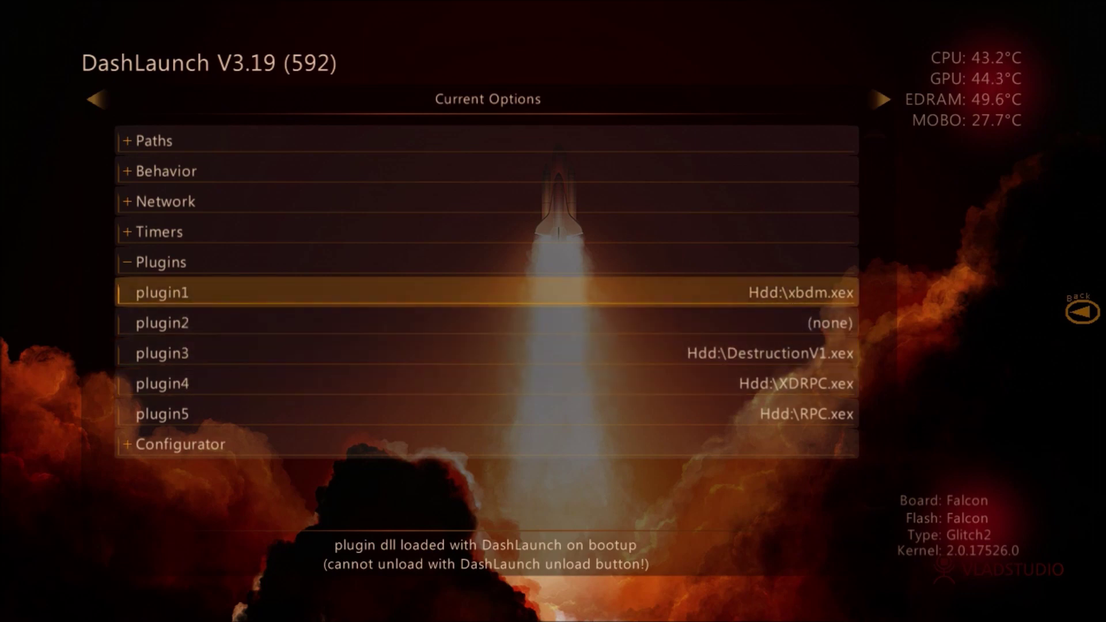
key(Down)
key(Down)
key(Down)
key(Up)
key(Up)
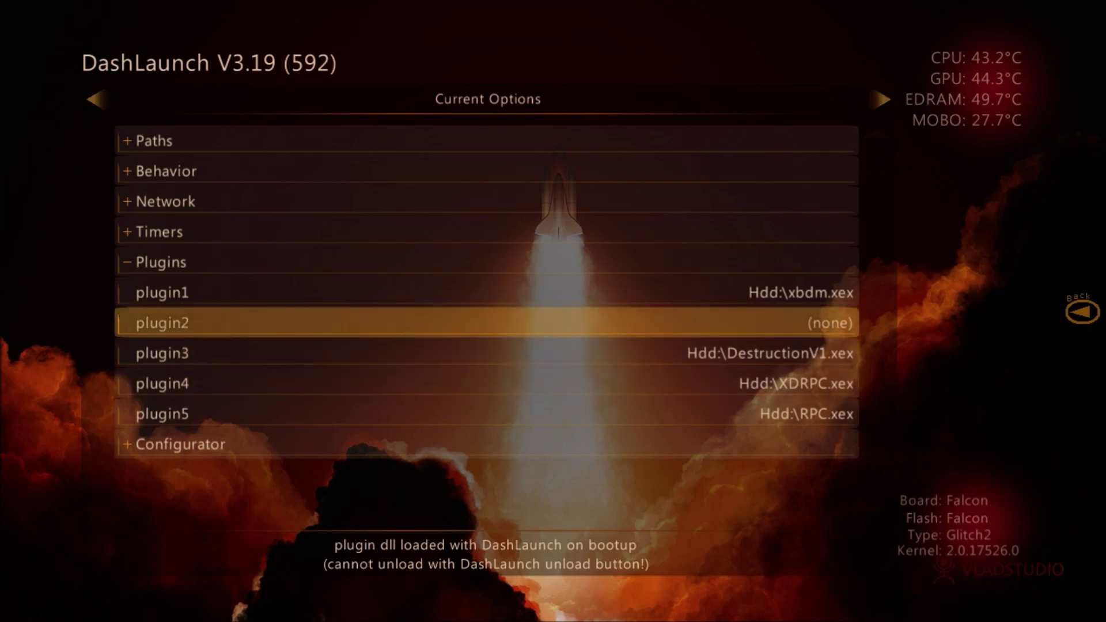
key(Down)
key(Down)
key(Up)
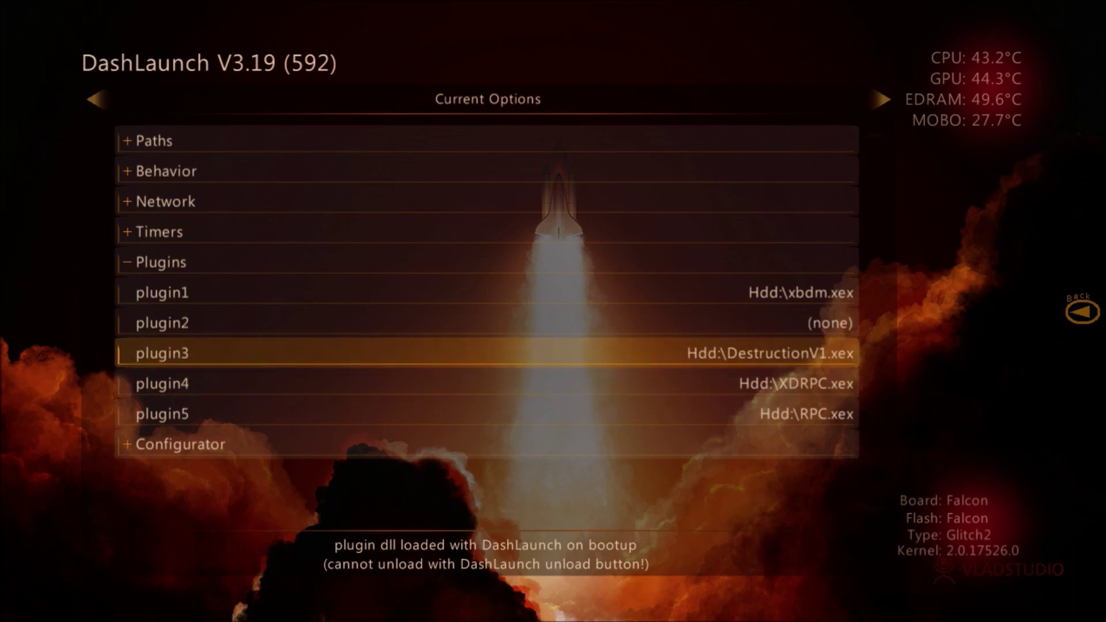
key(Down)
key(Up)
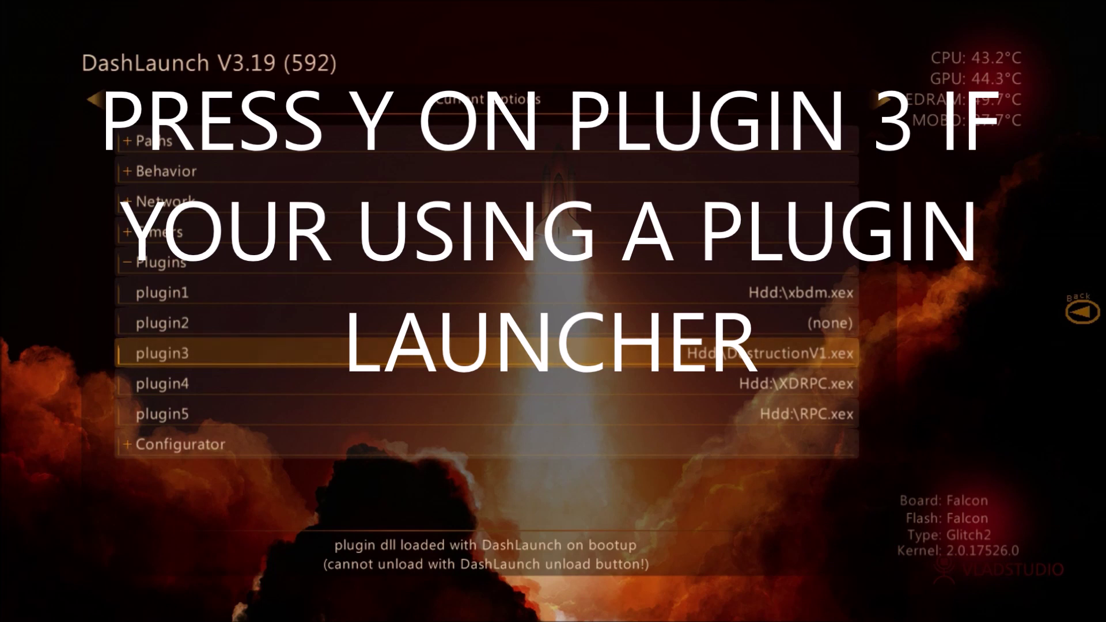
key(Down)
key(Up)
key(Up)
key(Up)
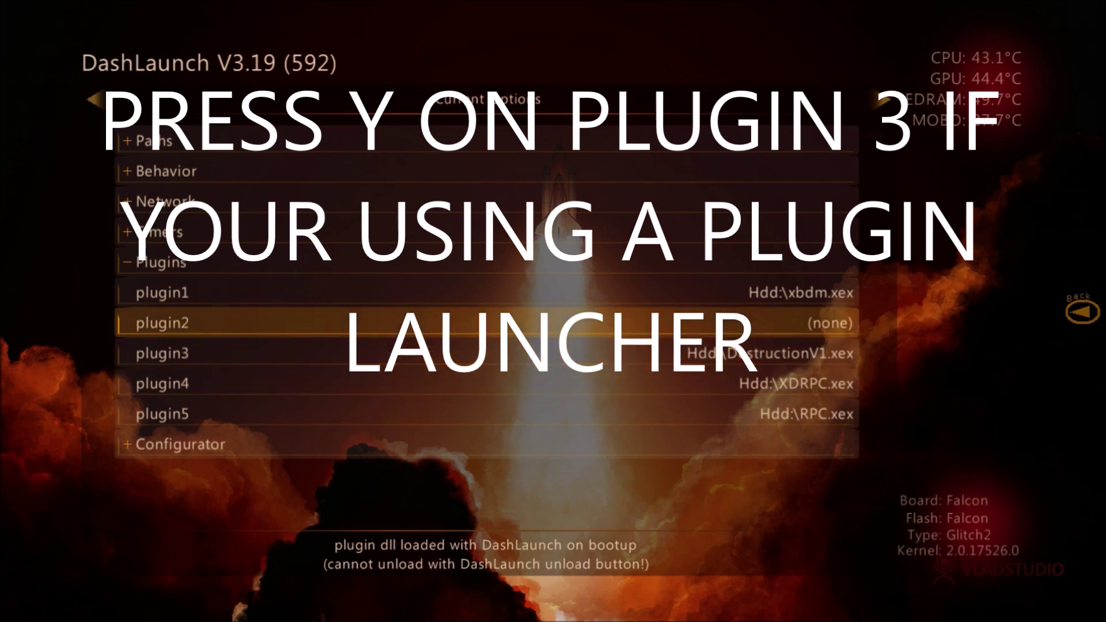
key(Down)
key(Down)
key(Down)
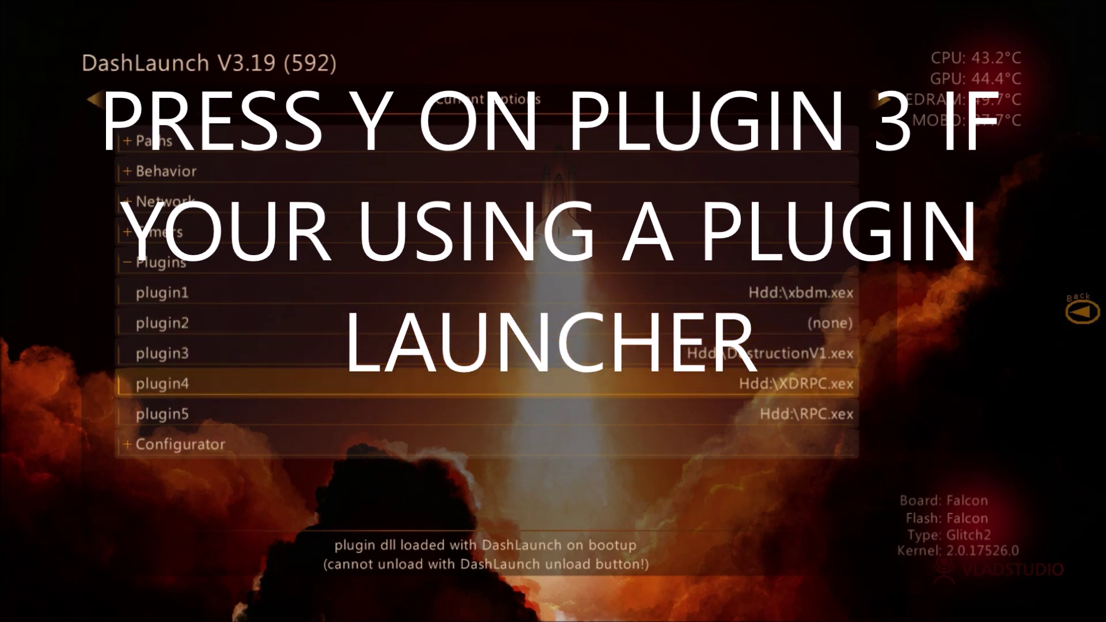
key(Up)
key(Down)
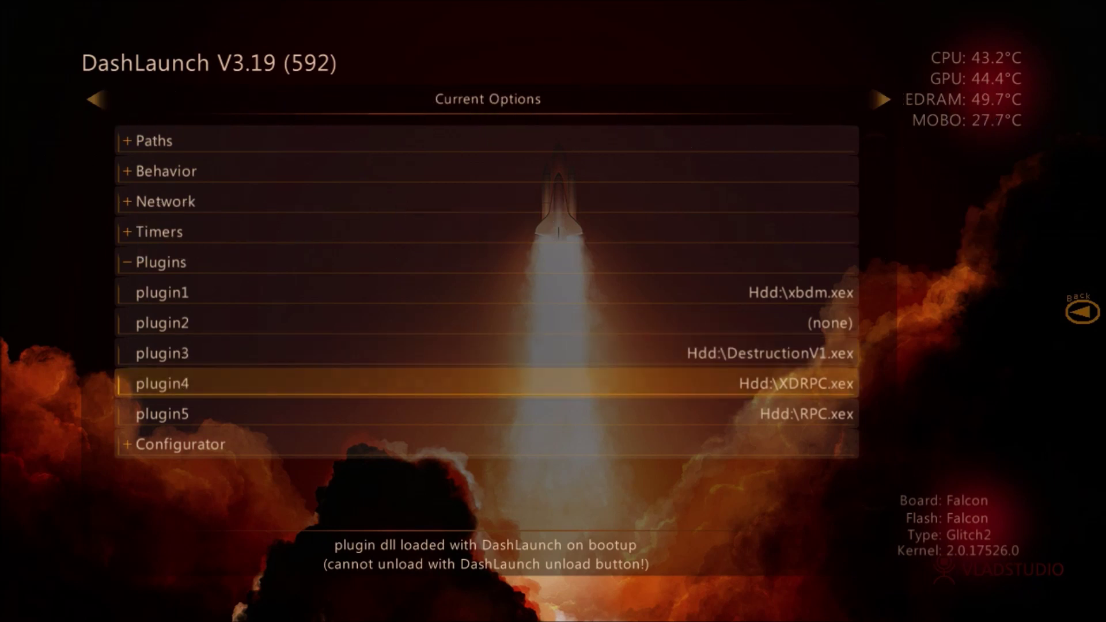
key(Up)
- View the storage devices on the Save \ Load launch.ini page and return to the Current Options page
key(Return)
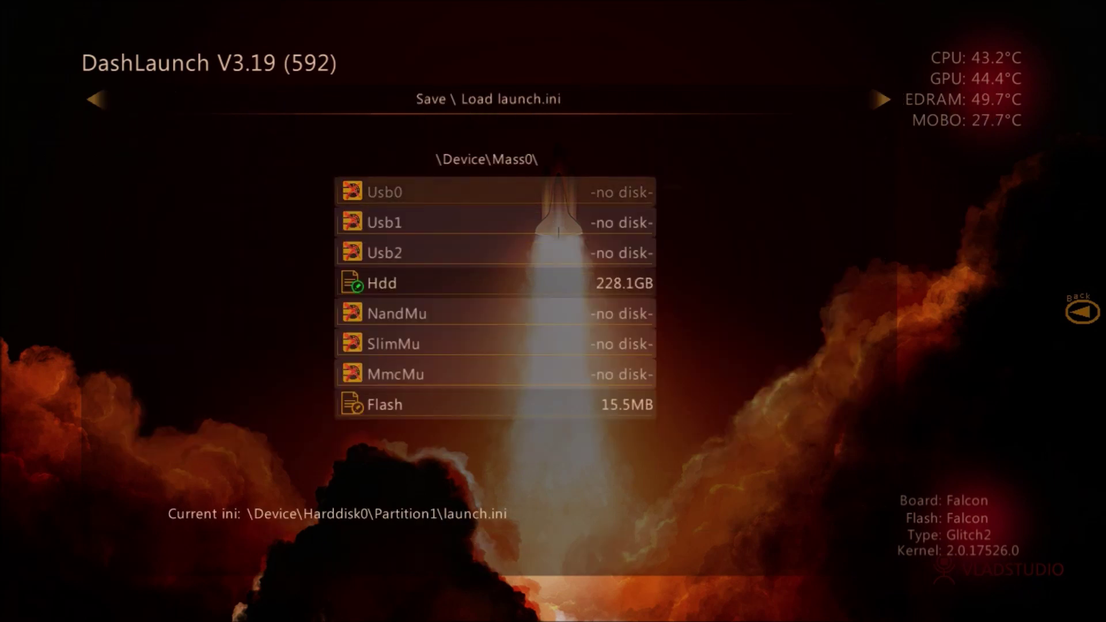
key(Escape)
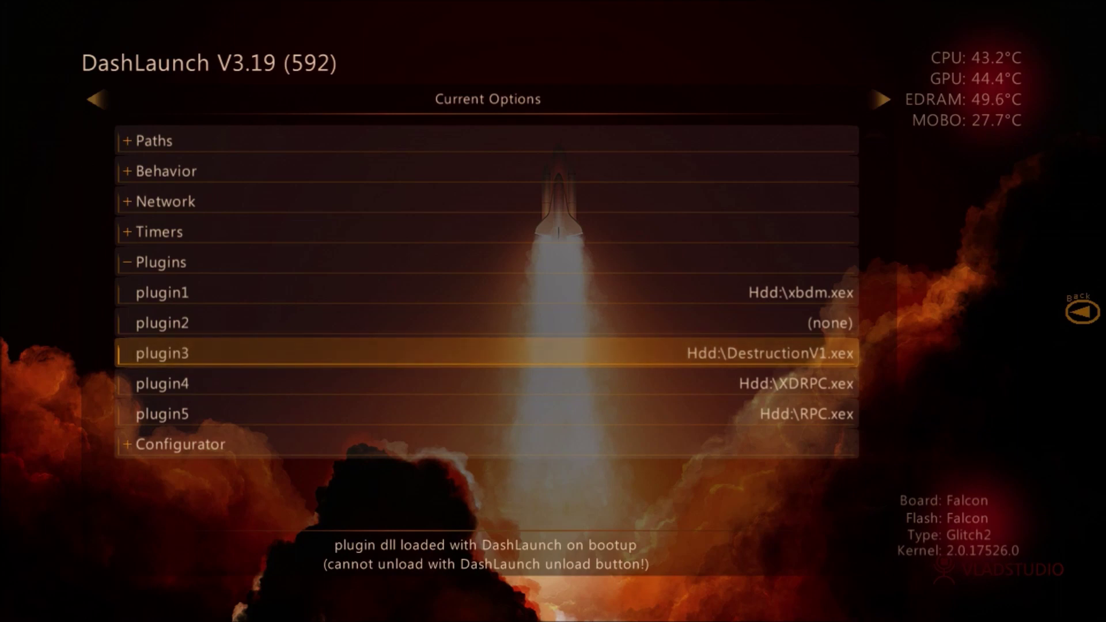
key(Left)
key(Right)
key(Right)
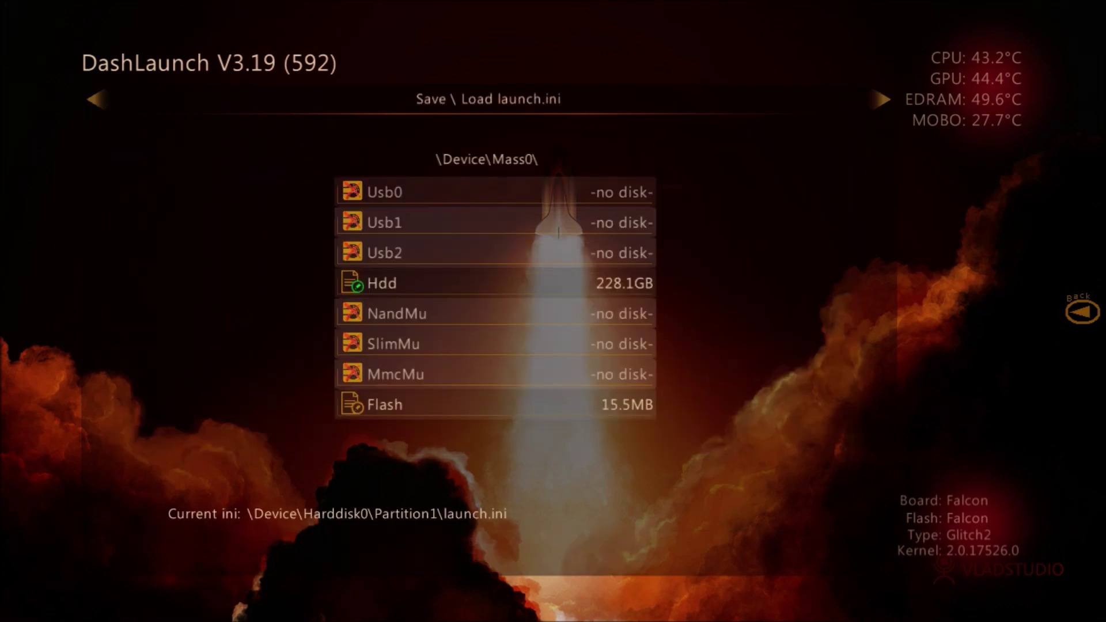
key(Left)
key(Right)
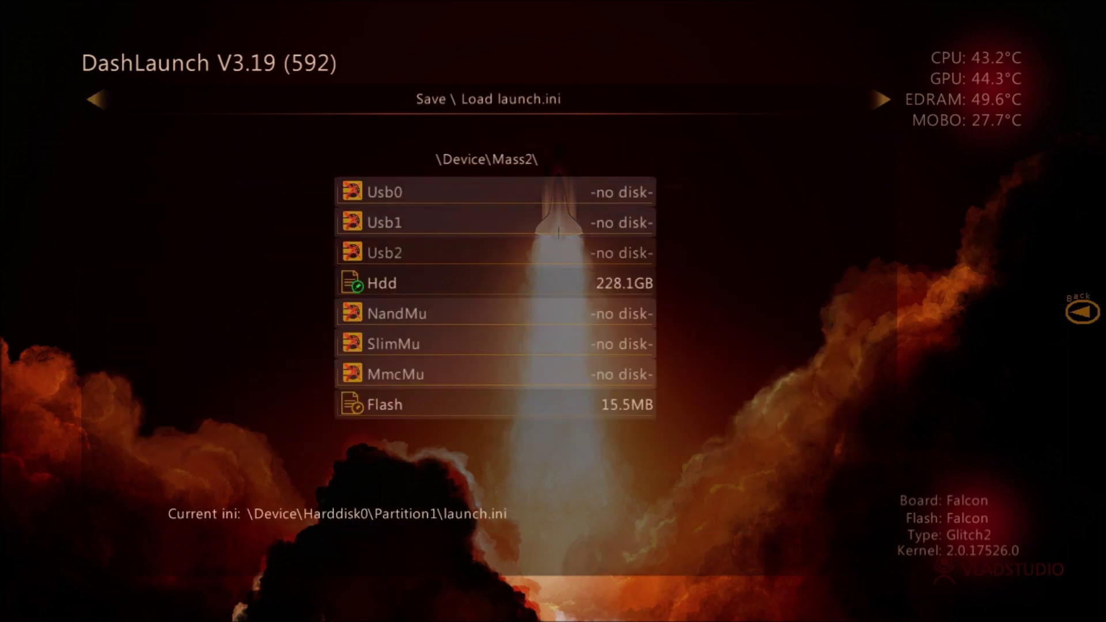
key(Left)
key(Down)
key(Up)
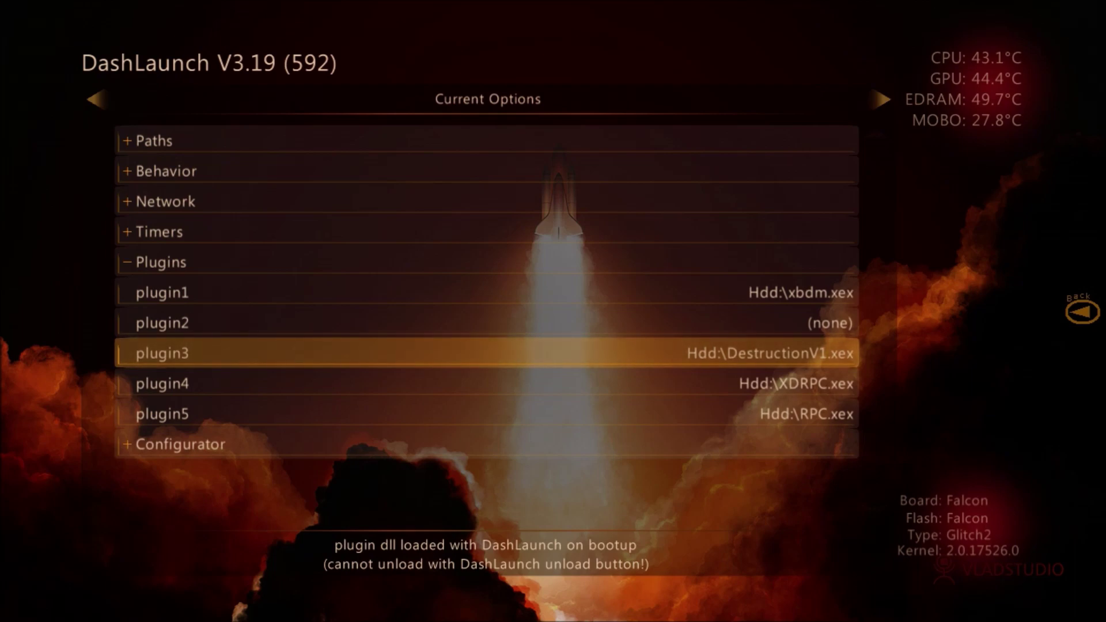
key(Down)
key(Up)
key(Right)
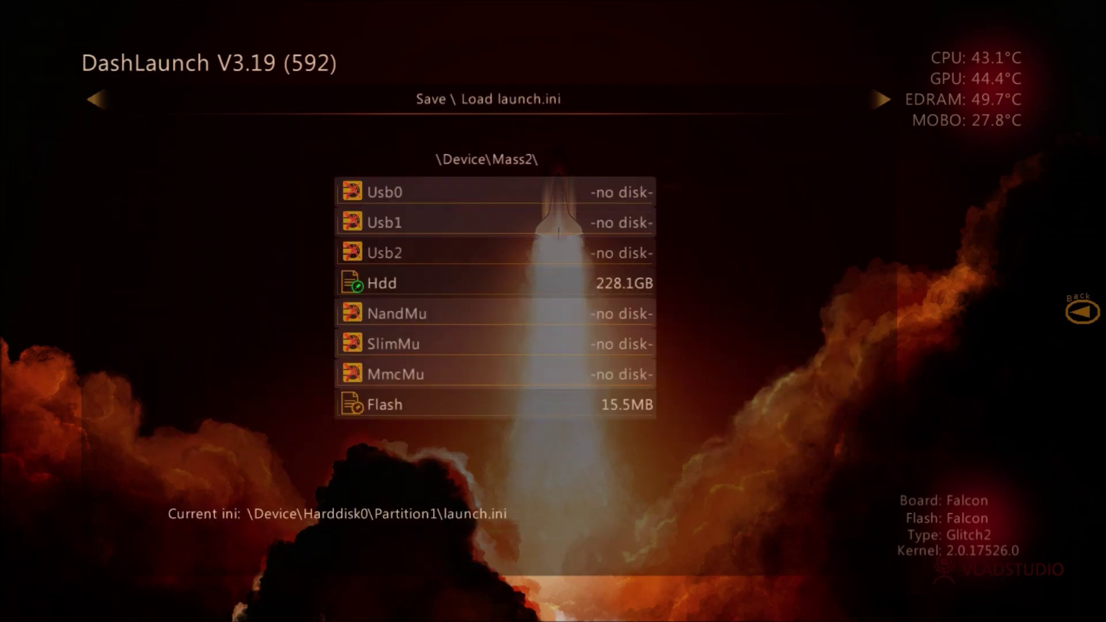
key(Left)
- Compare the plugin2, plugin3 and plugin4 entries and their assigned .xex paths in the Plugins options
key(Down)
key(Up)
key(Up)
key(Down)
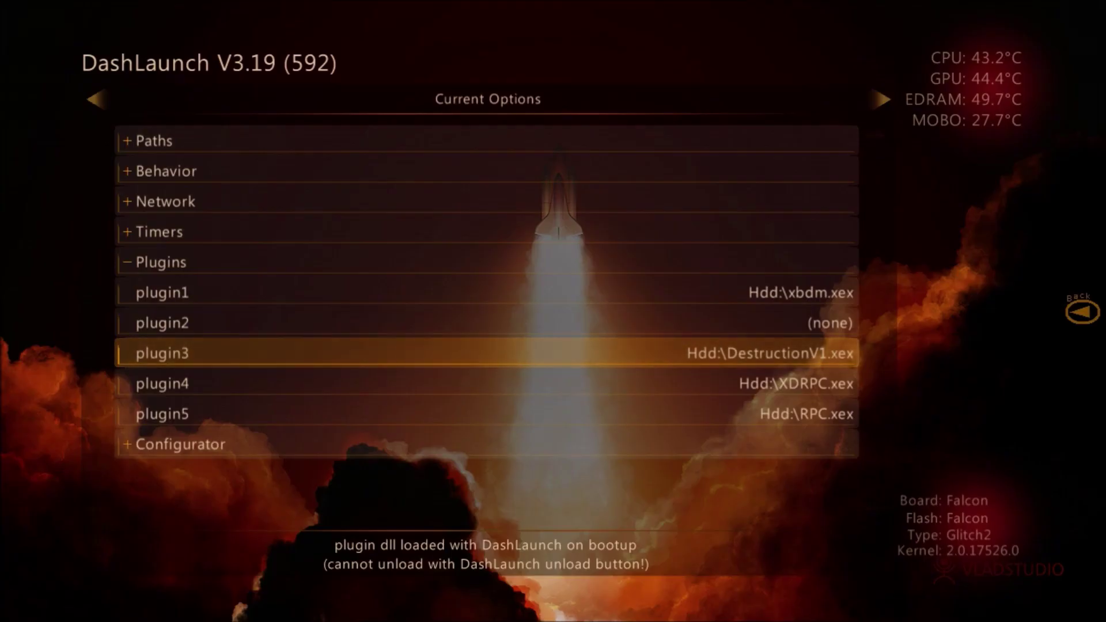
key(Down)
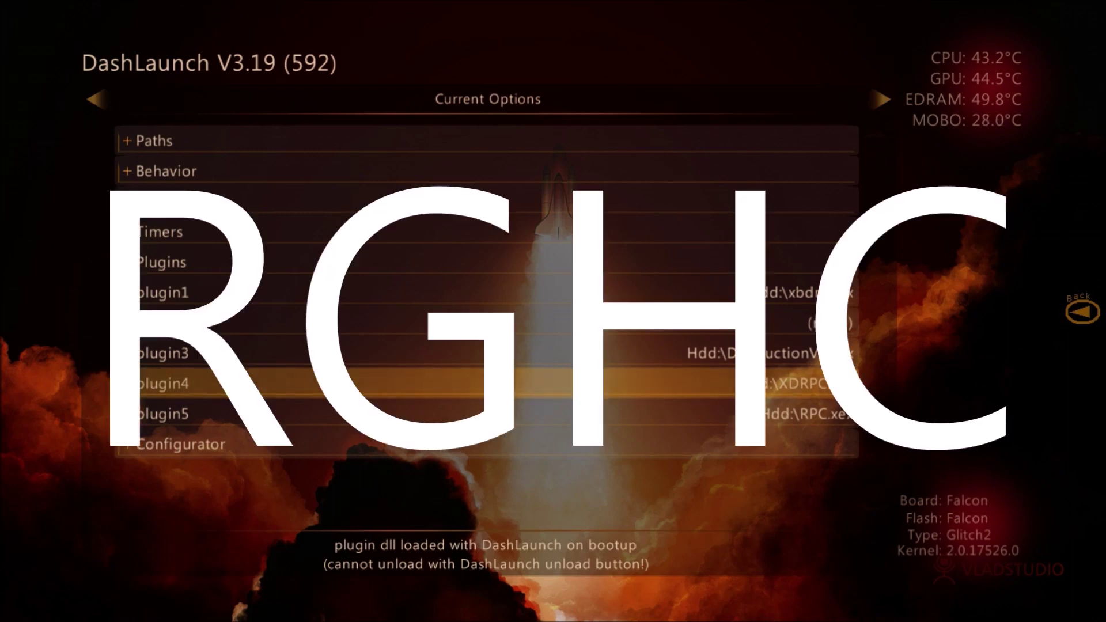
key(Down)
key(Up)
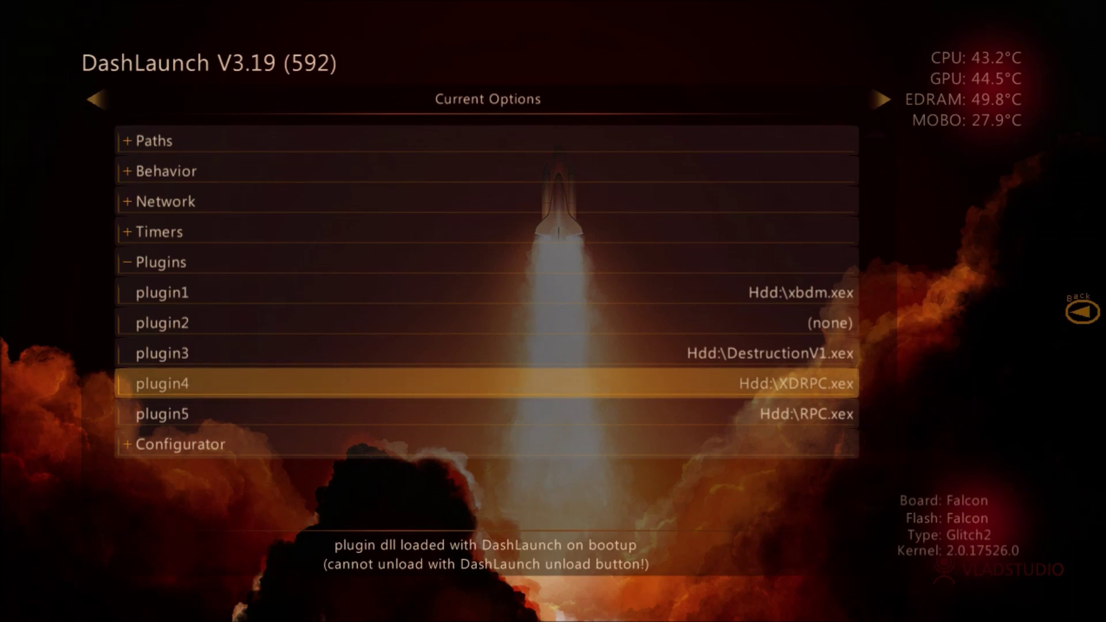
key(Up)
key(Down)
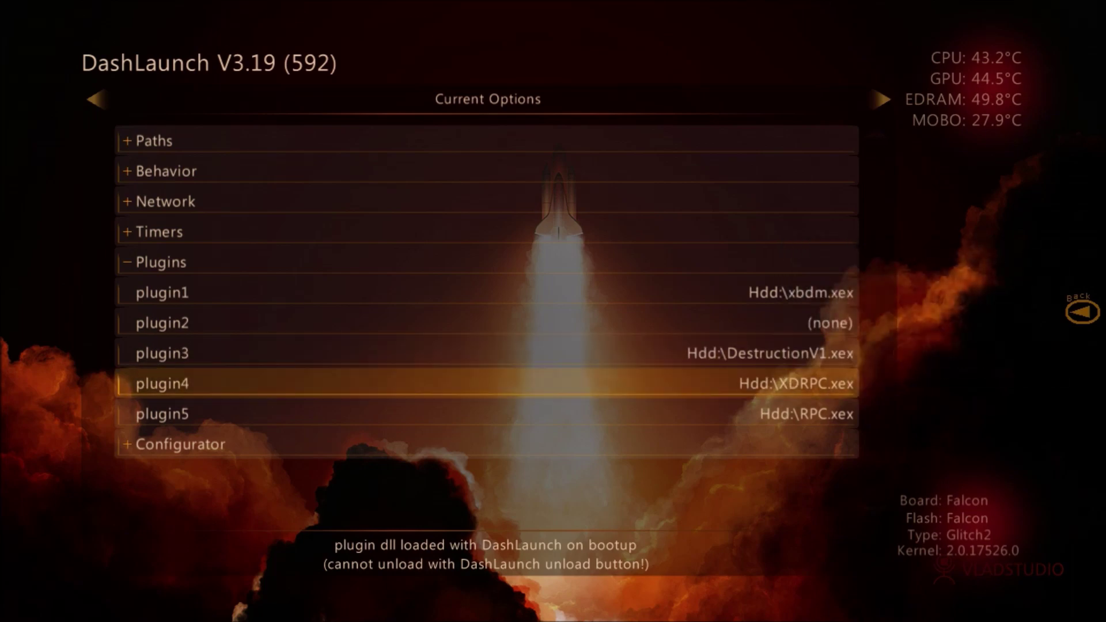
key(Up)
key(Up)
key(Down)
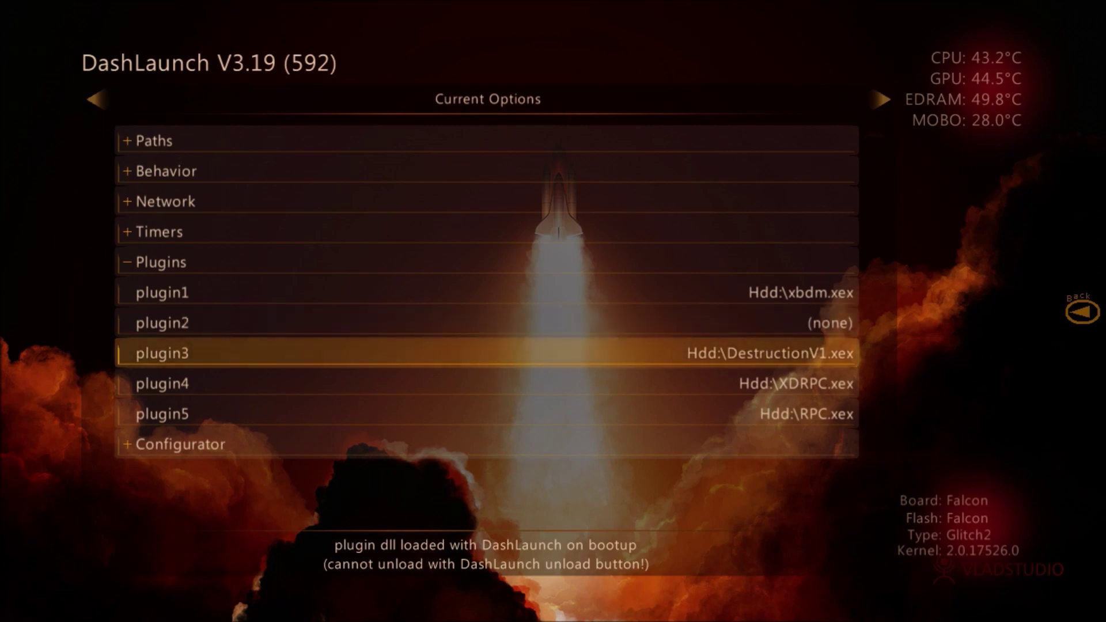
key(Up)
key(Down)
key(Up)
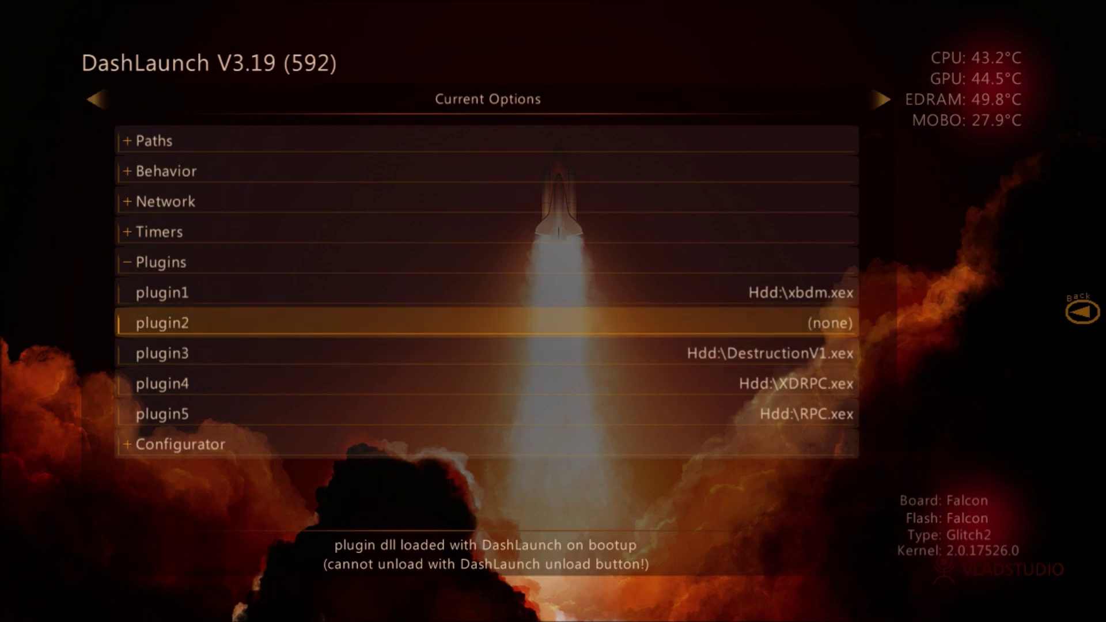
key(Up)
key(Down)
key(Up)
key(Down)
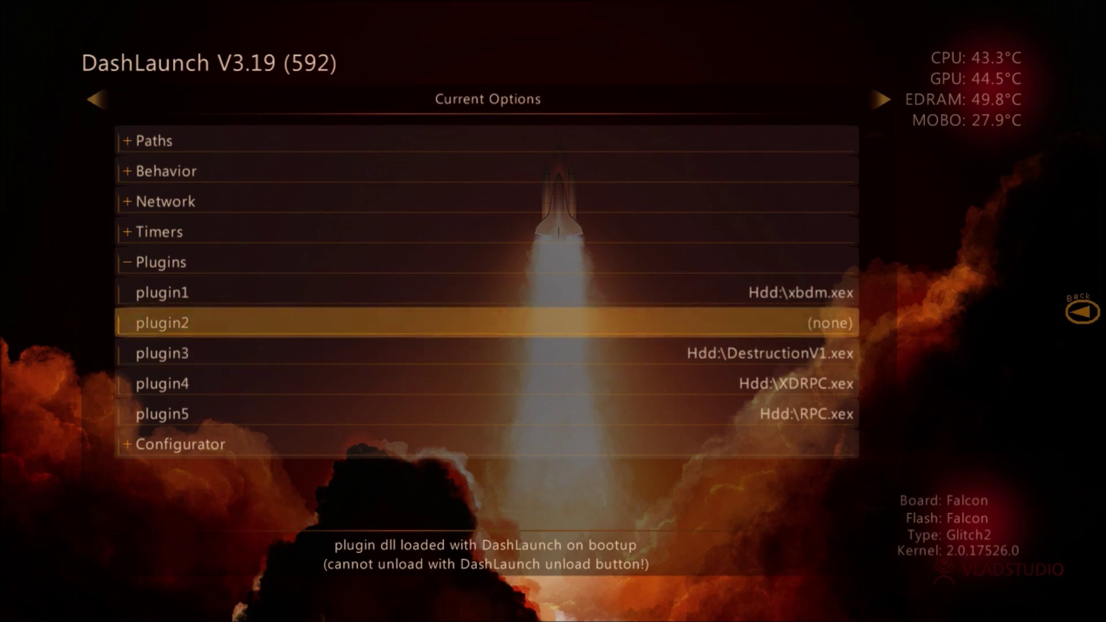
key(Down)
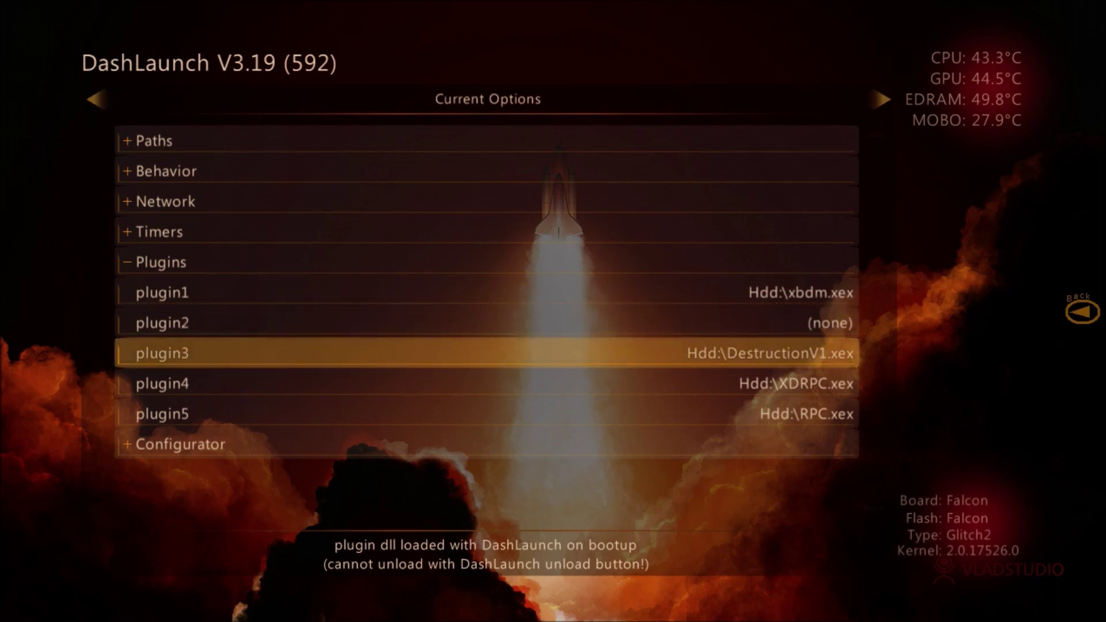
key(Down)
key(Up)
key(Up)
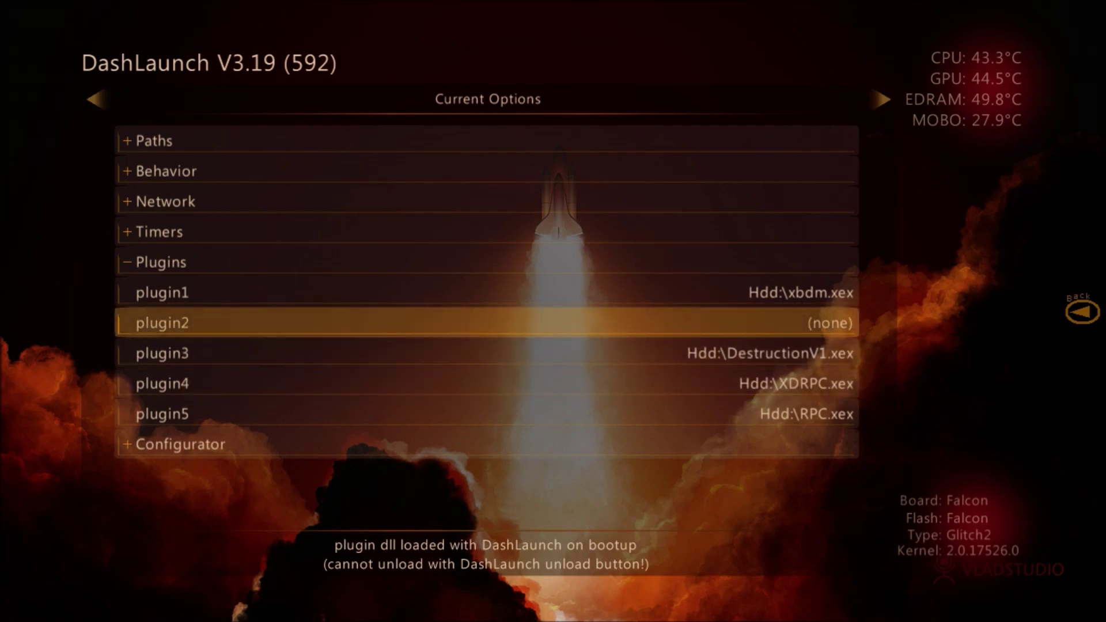
key(Down)
key(Up)
key(Down)
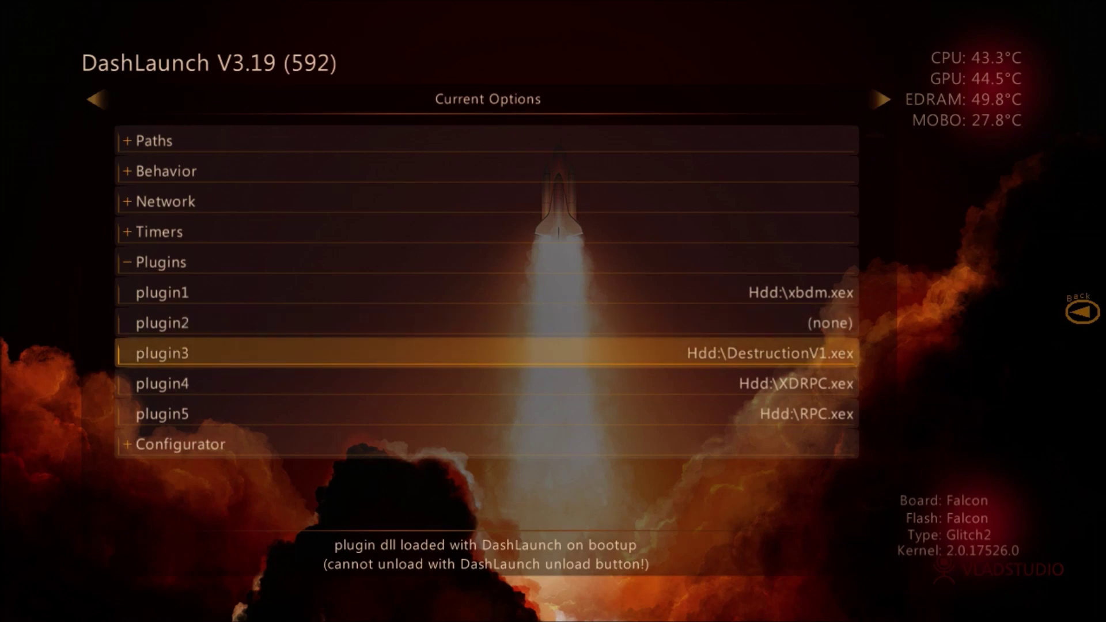
- Display the legend of available controller actions for the plugin3 entry
key(Up)
key(Down)
key(BackSpace)
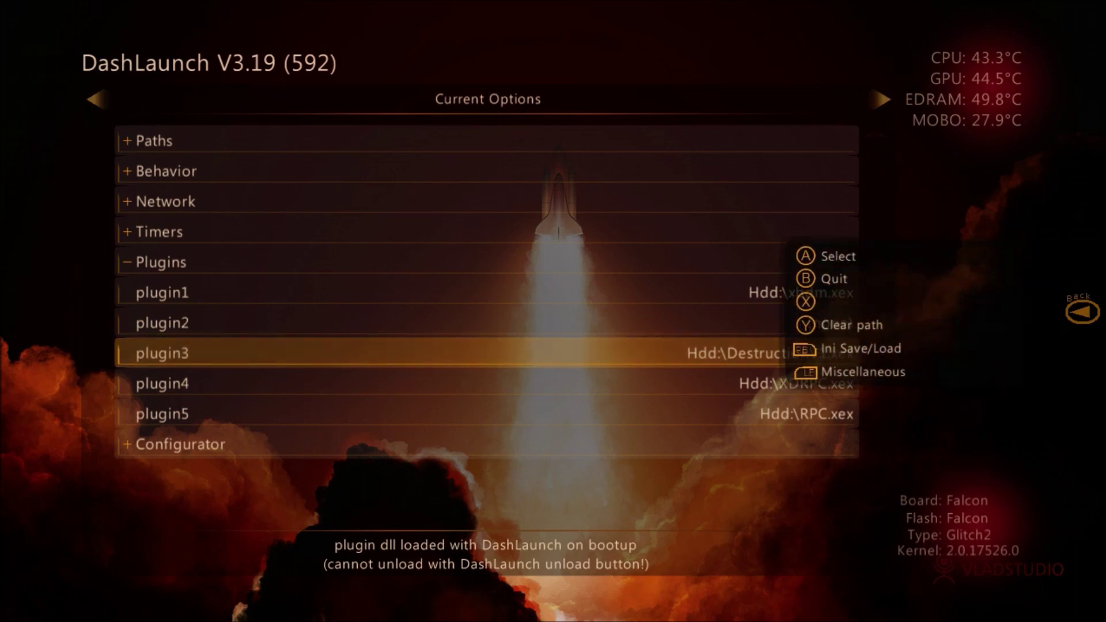
key(Down)
key(Up)
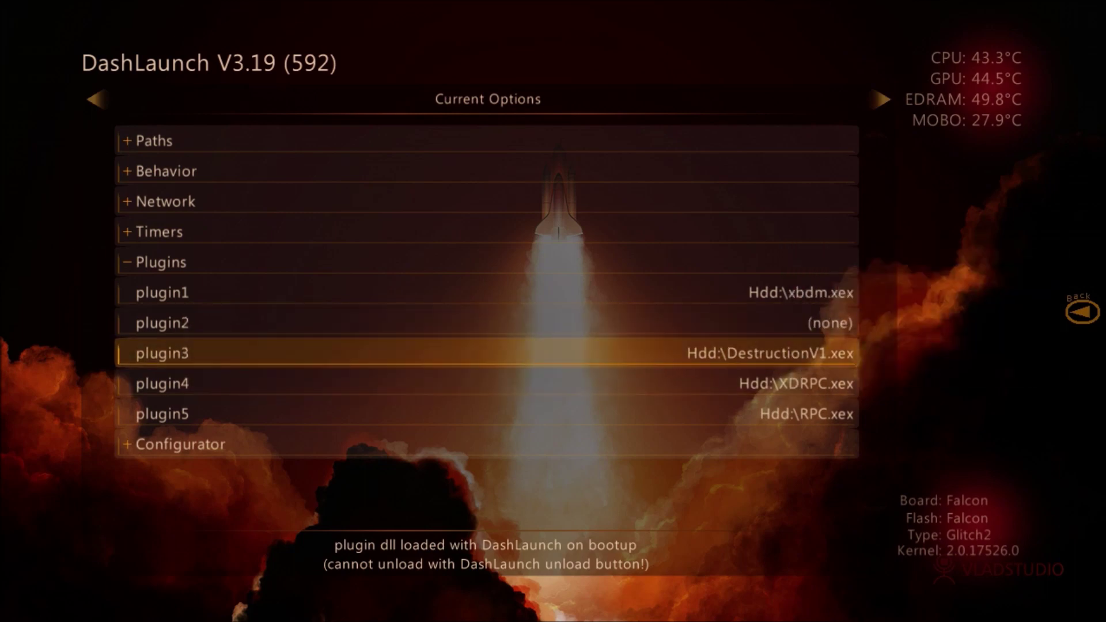
key(Down)
key(Down)
key(Up)
key(Down)
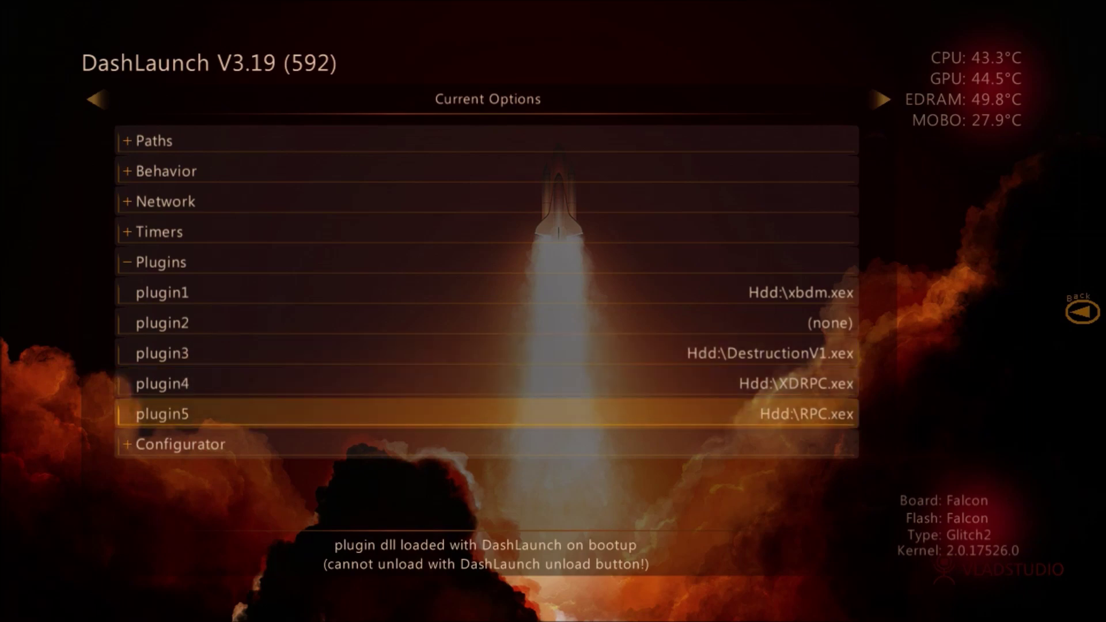
key(Up)
key(Up)
key(Up)
key(Down)
key(Down)
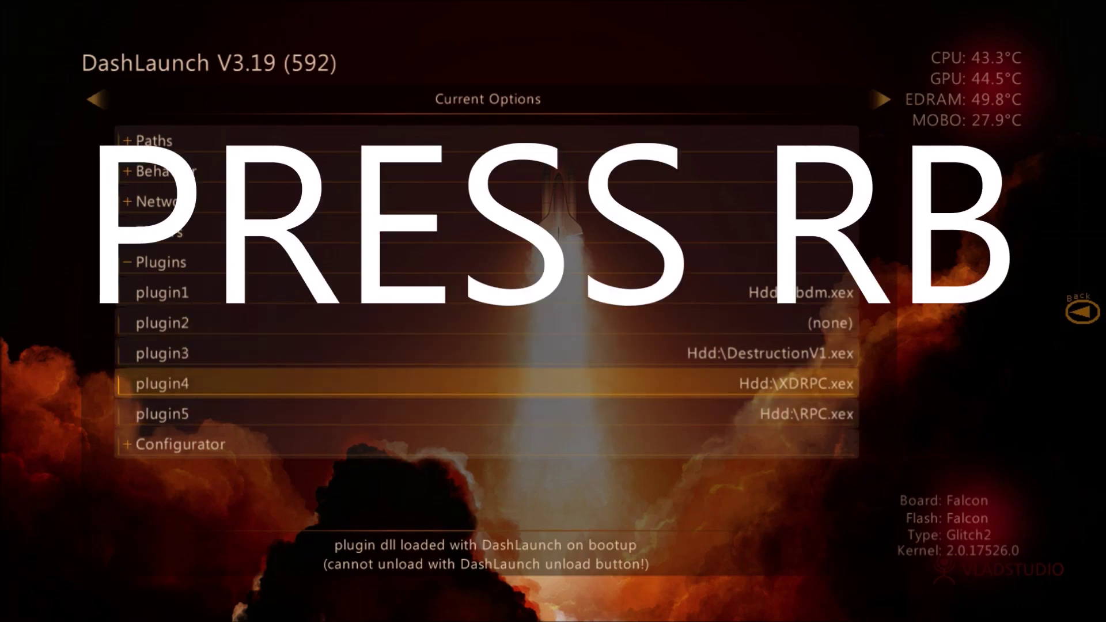
key(Up)
key(Down)
key(Down)
key(Up)
key(Down)
key(Up)
key(Down)
- Open the Save \ Load launch.ini page and move through its device list
key(Right)
key(Down)
key(Down)
key(Up)
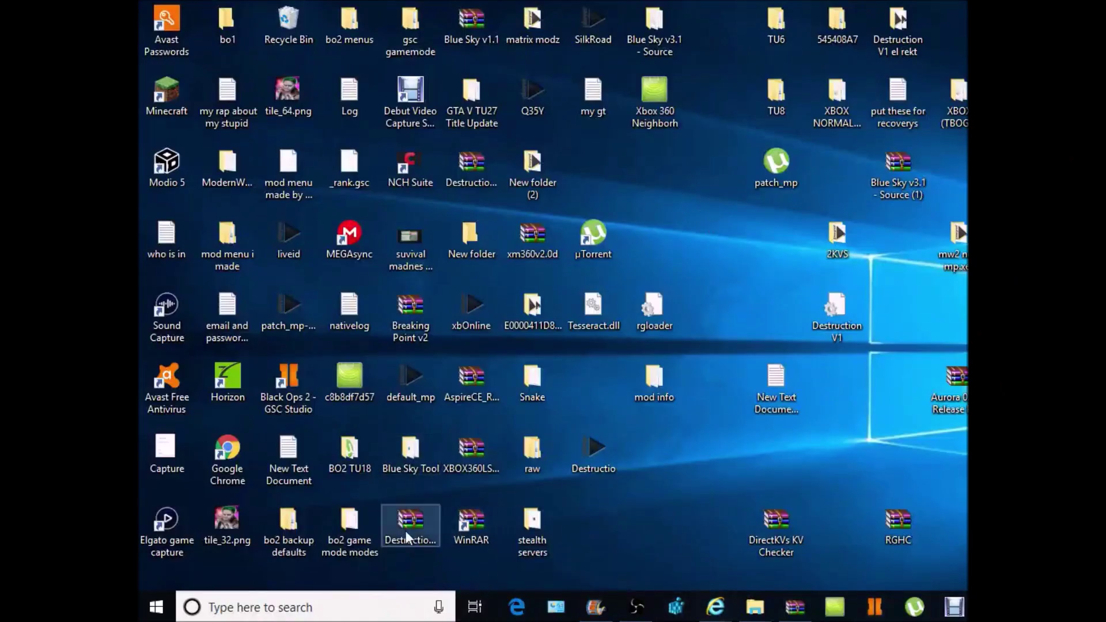
- Move the Destruction_V1_cracked archive to a free desktop spot and view the contents of its Destruction V1 el rekt folder
drag(402, 524, 715, 480)
double_click(717, 472)
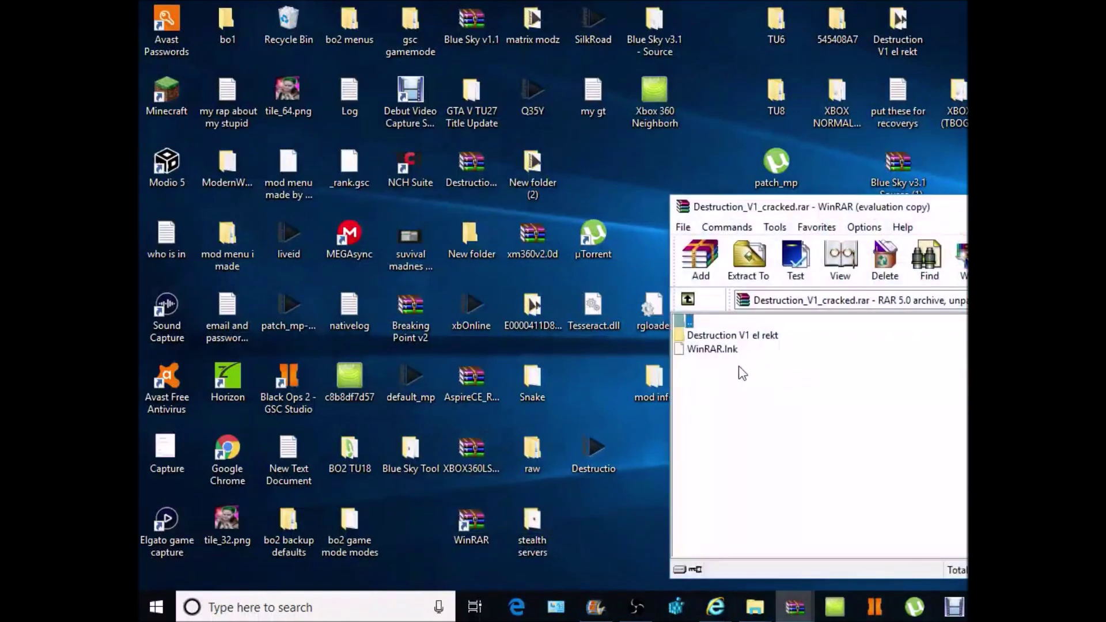
double_click(719, 337)
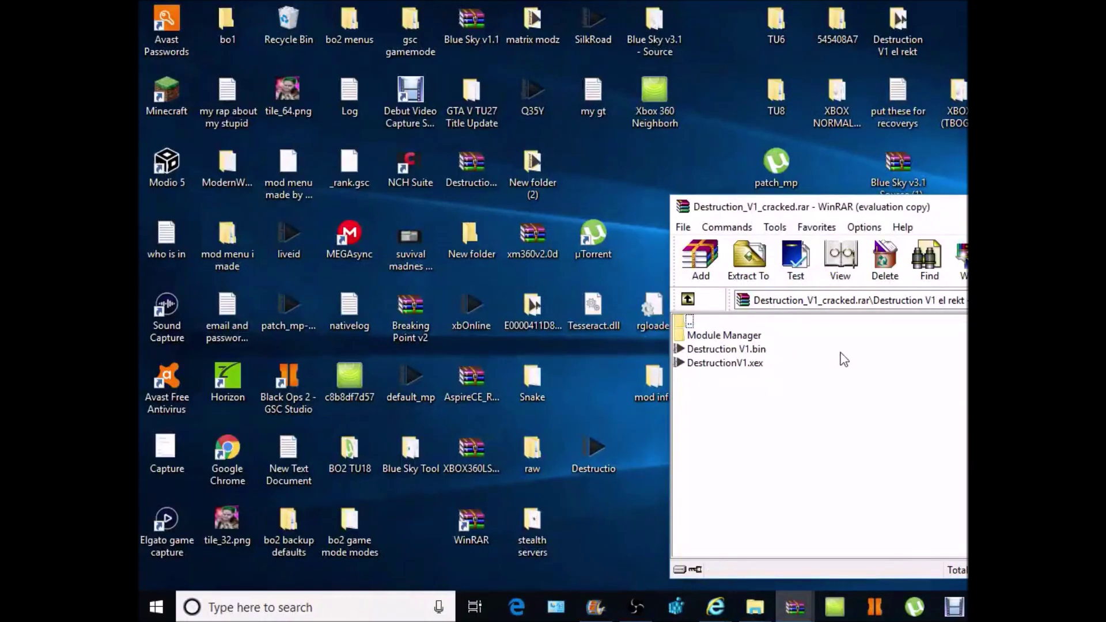
key(alt+F4)
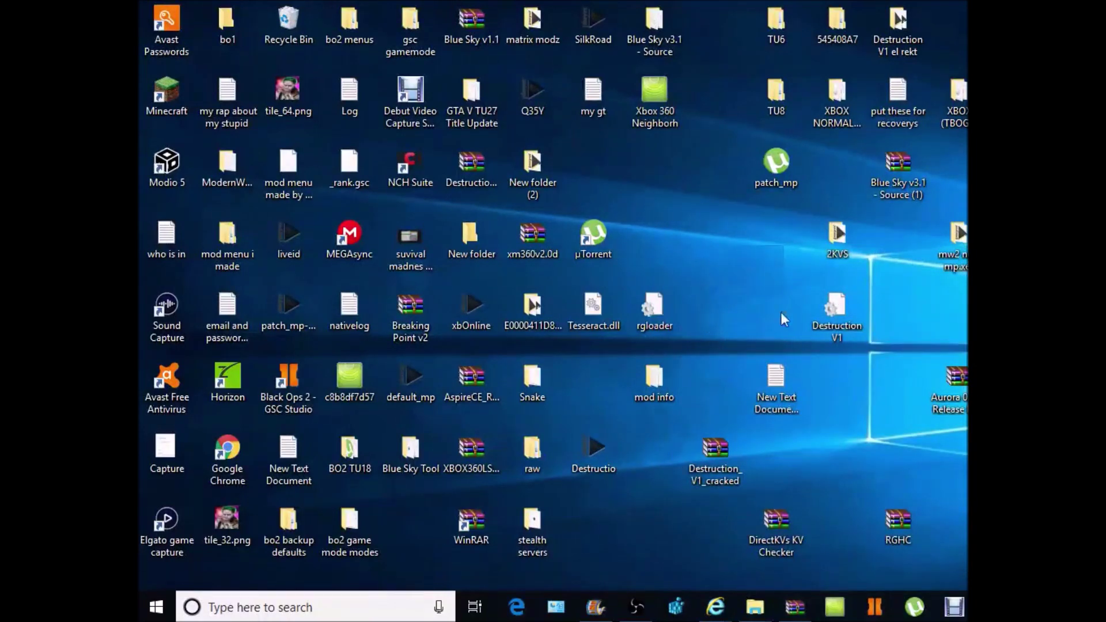
click(470, 450)
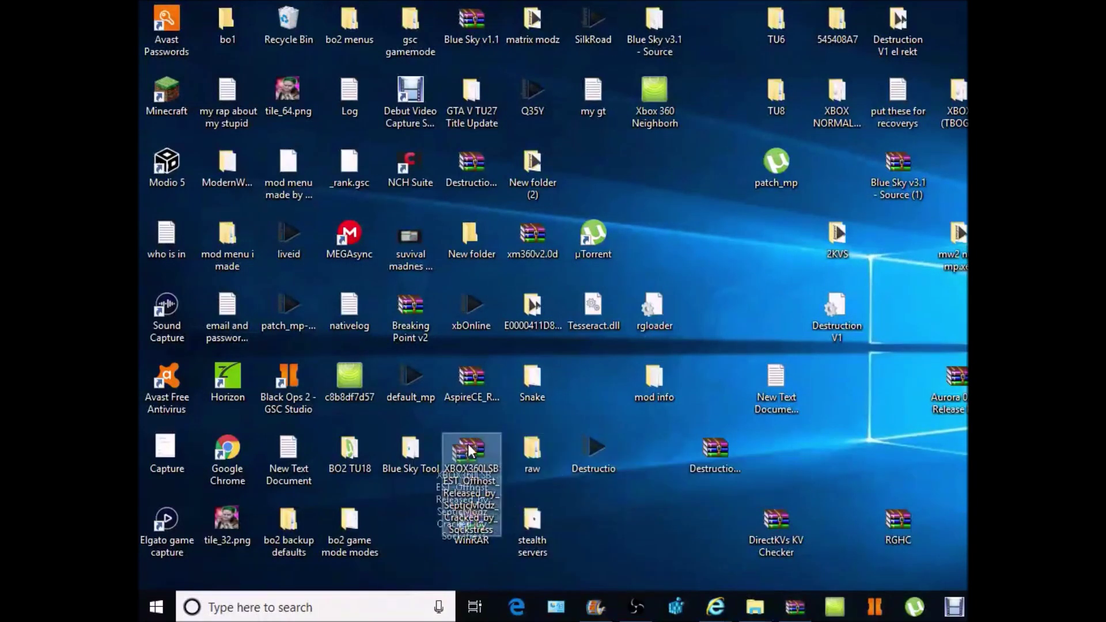
mouse_move(837, 309)
mouse_down()
mouse_move(765, 317)
mouse_move(832, 324)
mouse_up()
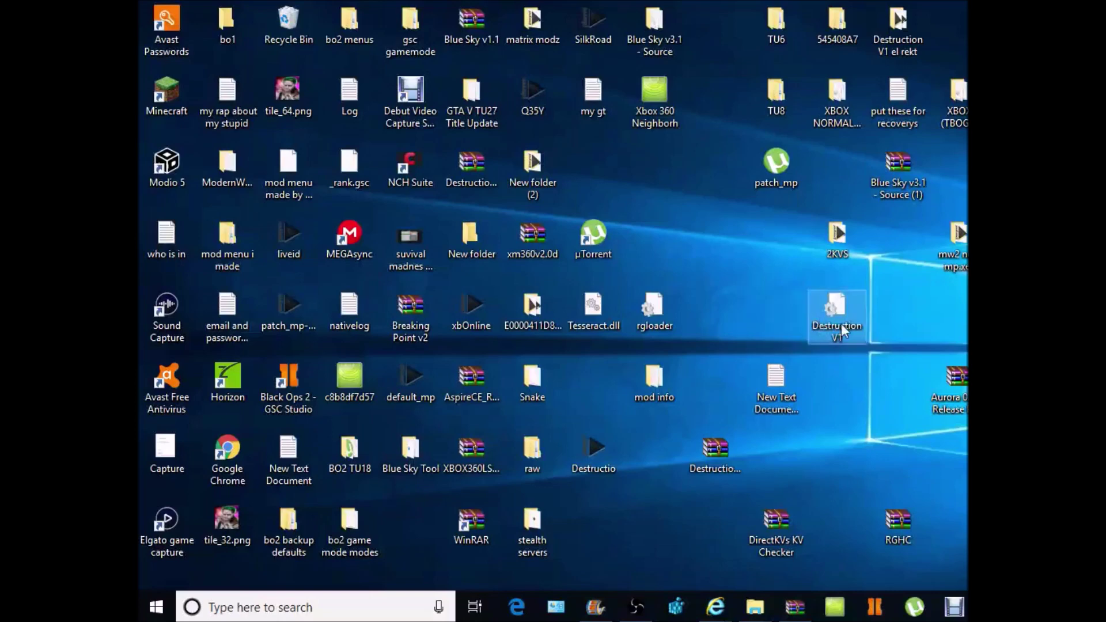
click(752, 322)
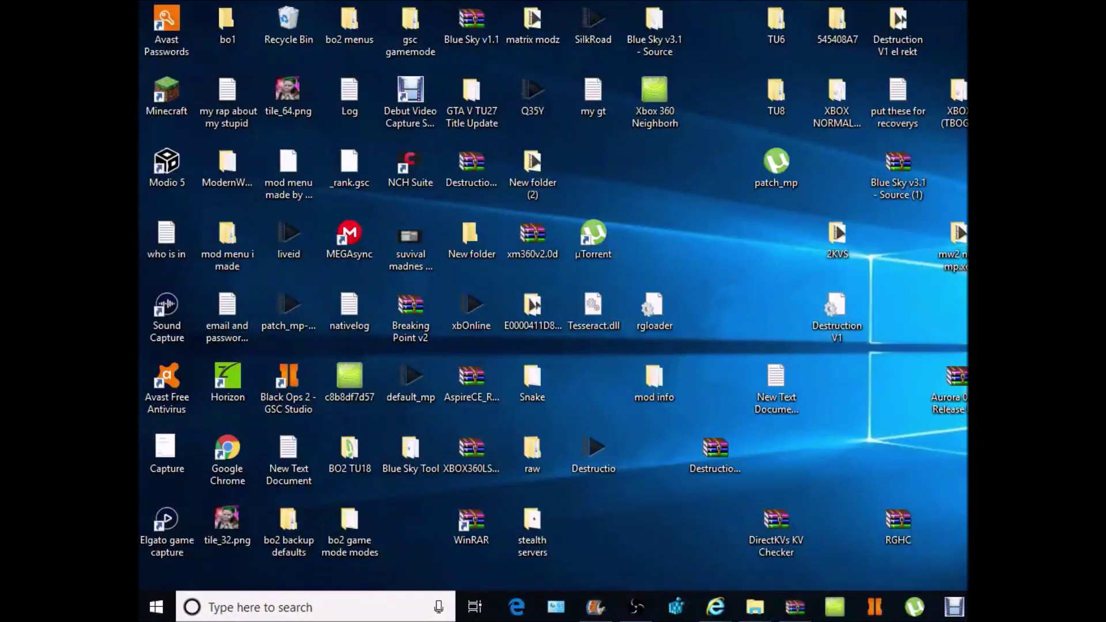
- Open the RGHC archive, dismiss the WinRAR licence notice, launch RGHC.exe from it and move the login window aside
double_click(898, 522)
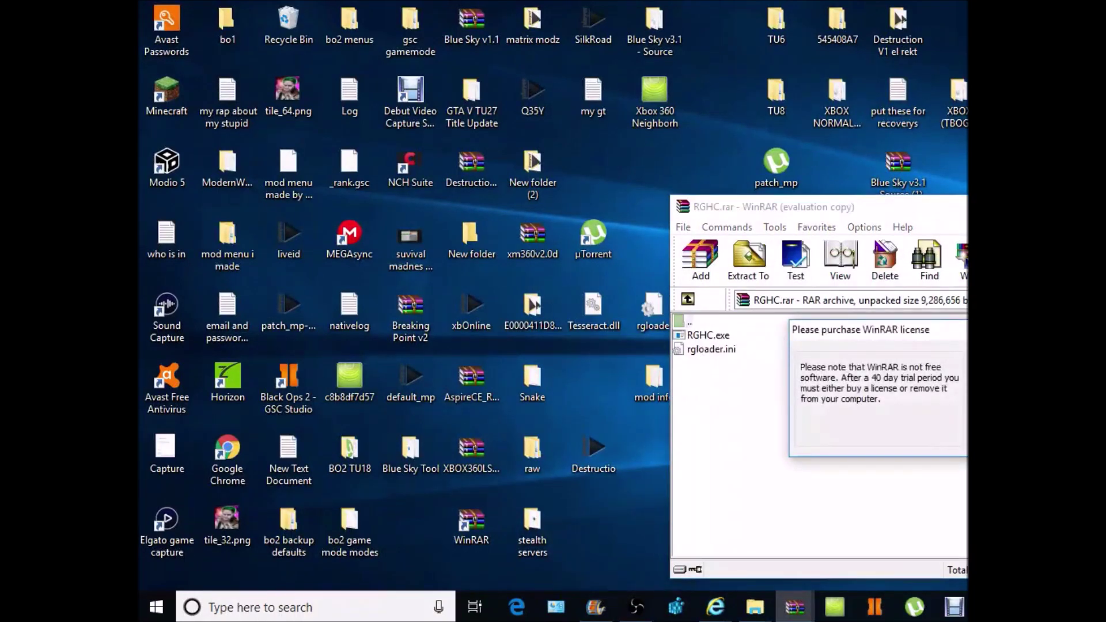
key(Escape)
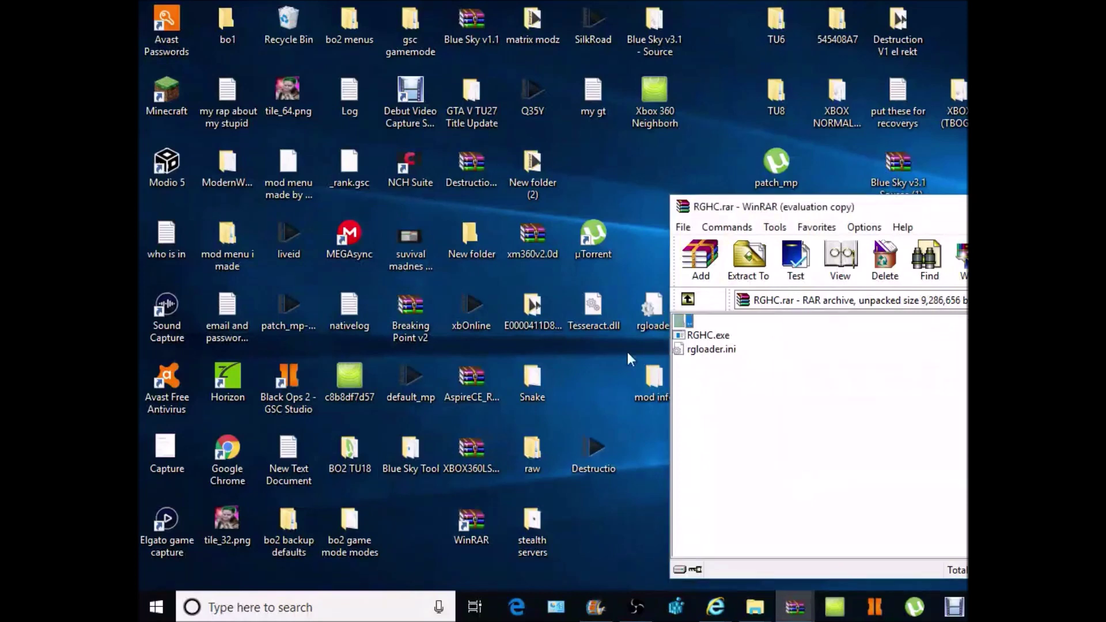
double_click(702, 336)
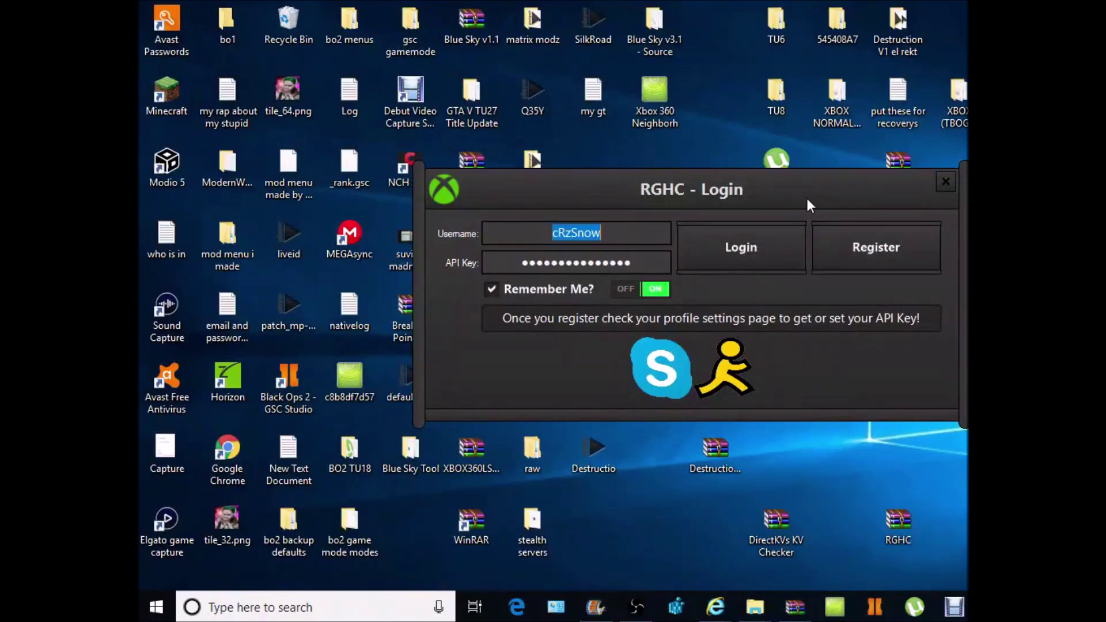
drag(734, 191, 932, 261)
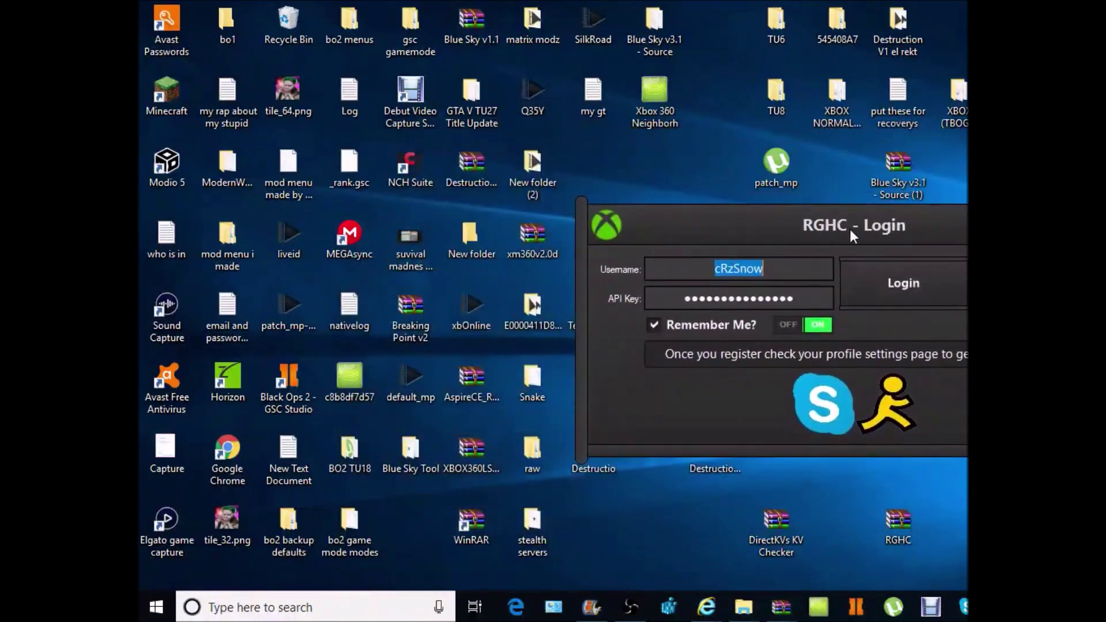
- View the Psycho Coding registration page from the RGHC login window, look over its account fields and close the page
drag(849, 227, 769, 216)
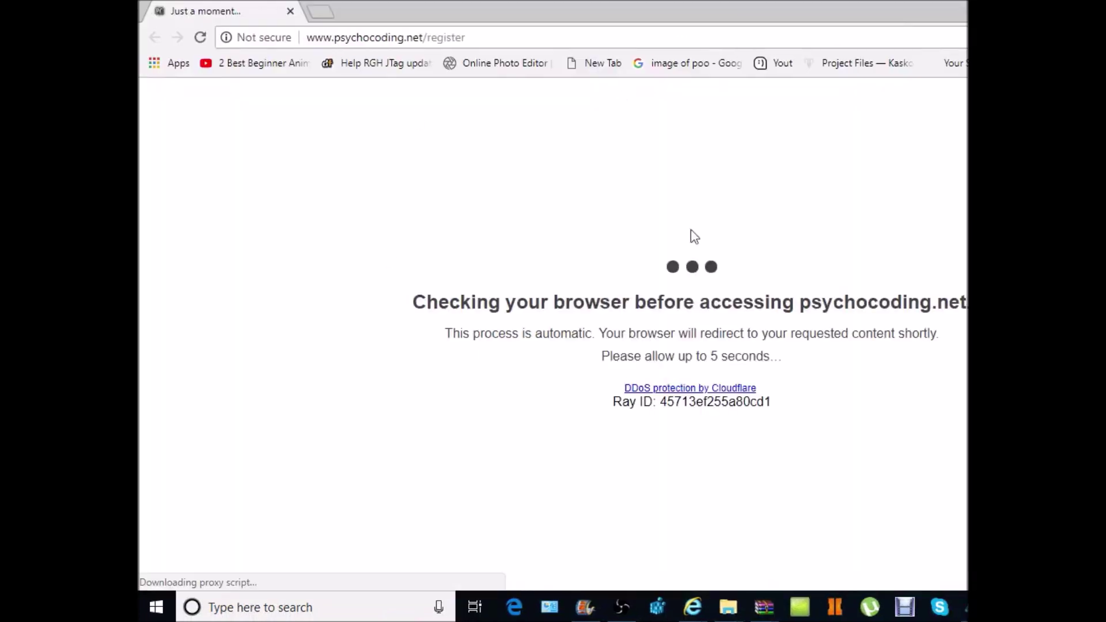
drag(431, 300, 587, 281)
click(426, 311)
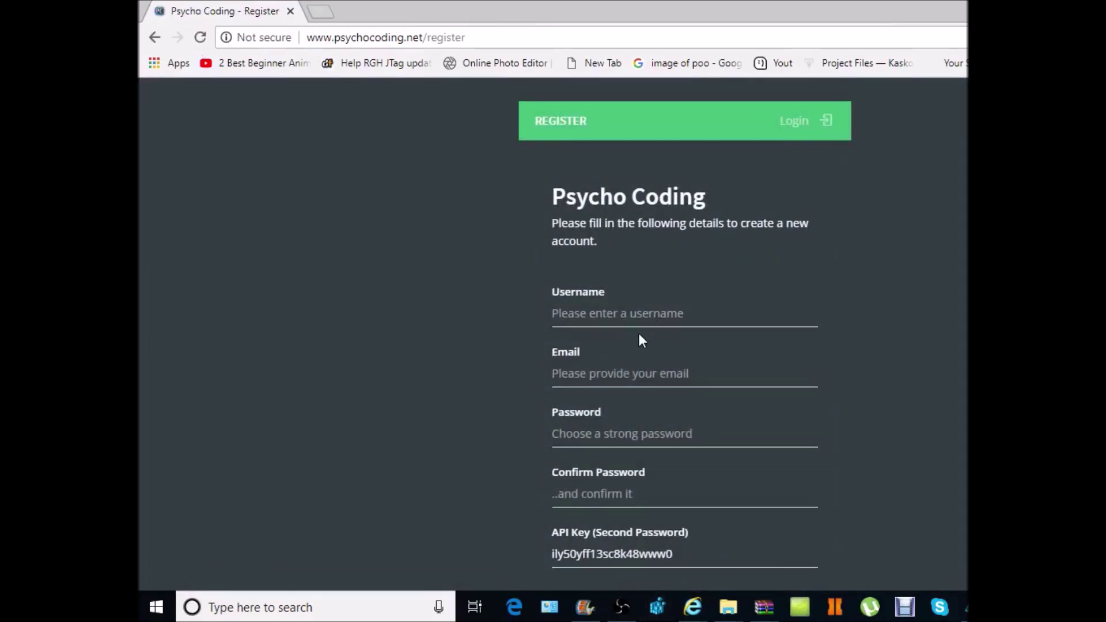
scroll(669, 405, down, 4)
scroll(616, 476, up, 4)
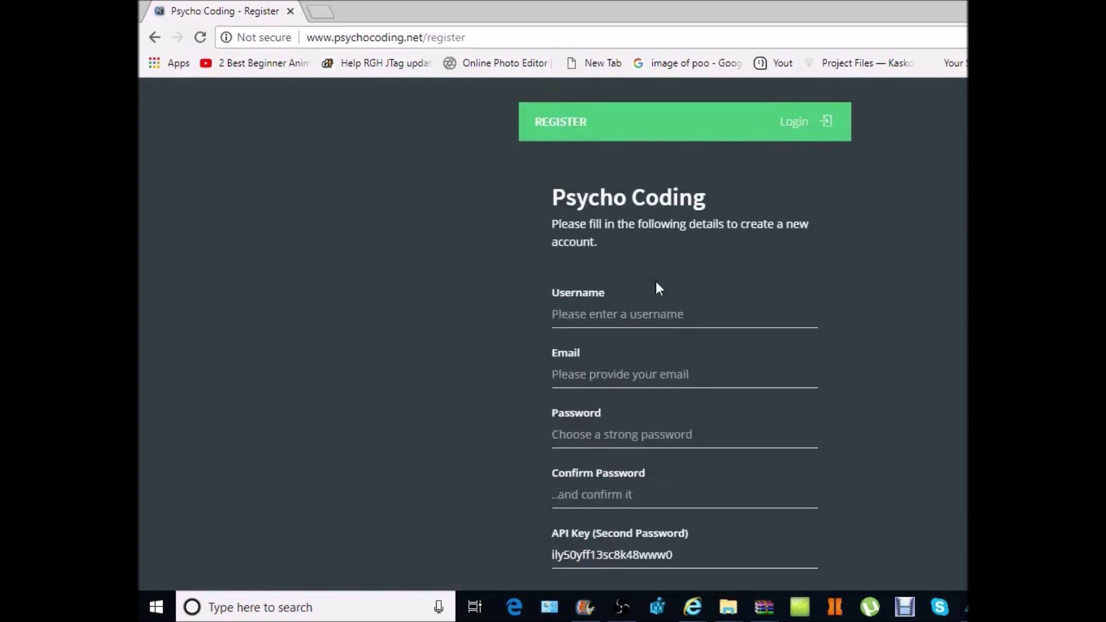
scroll(668, 496, down, 4)
scroll(638, 368, up, 4)
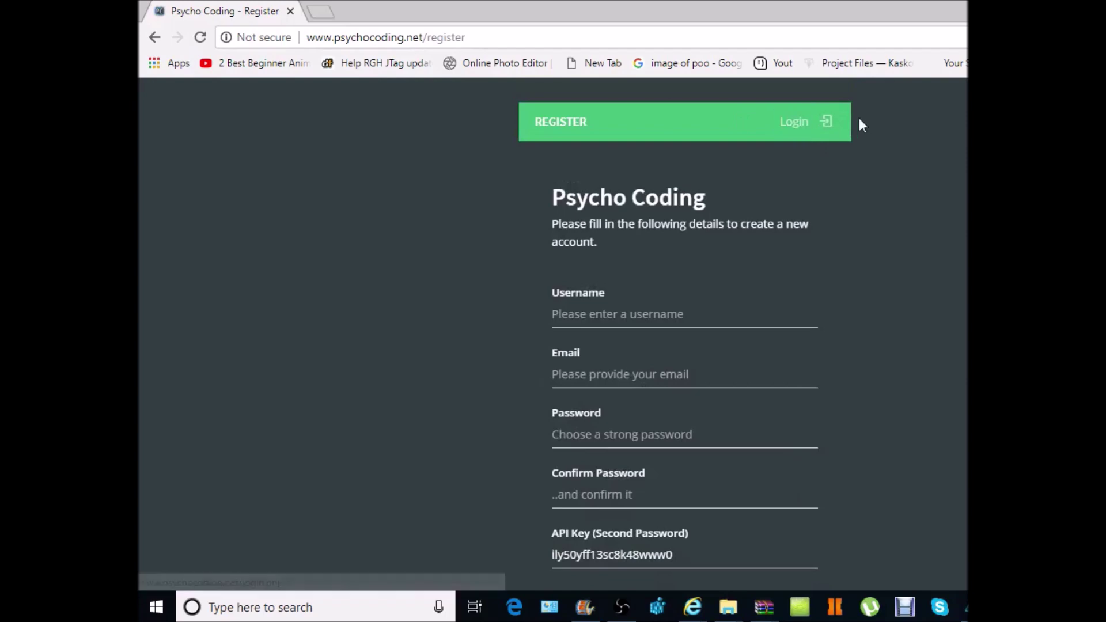
click(290, 11)
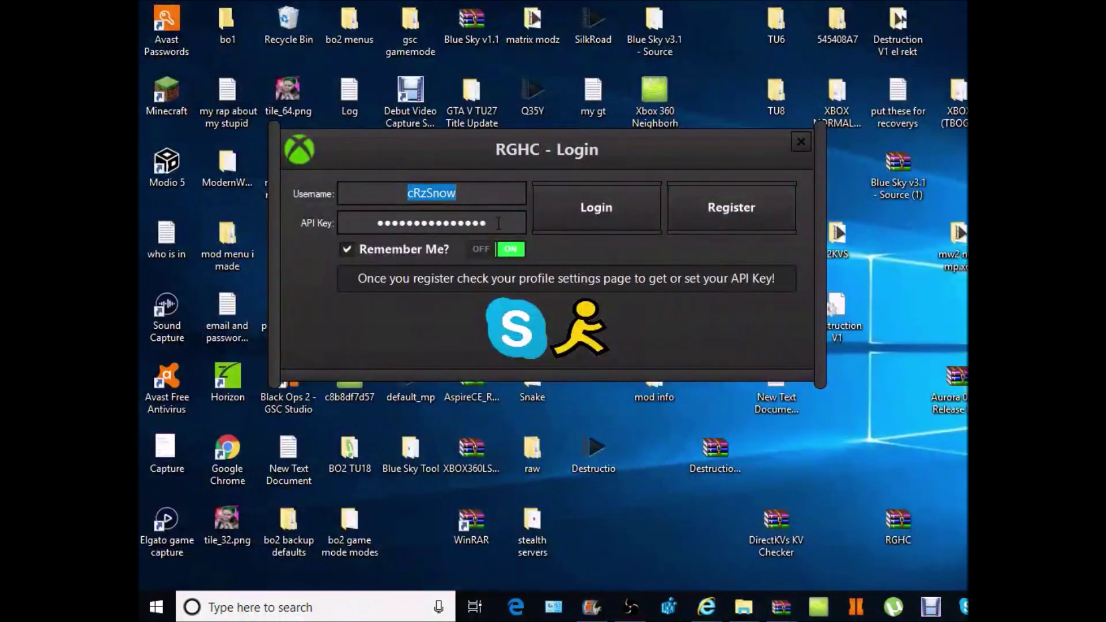
- Log in to RGHC with the remembered username and API key
key(Tab)
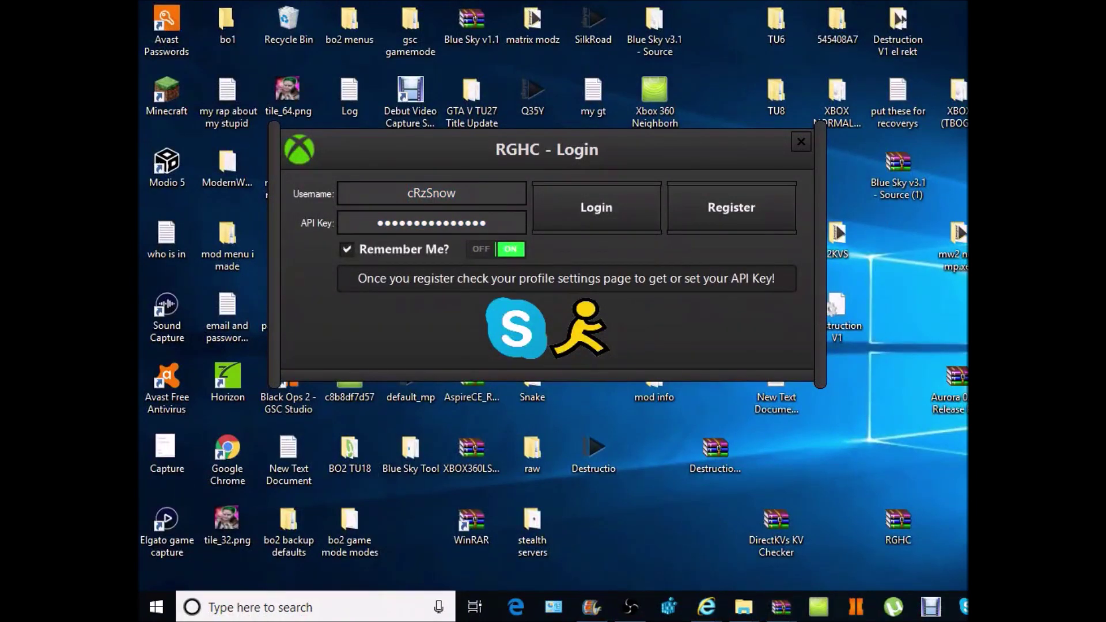
mouse_move(991, 303)
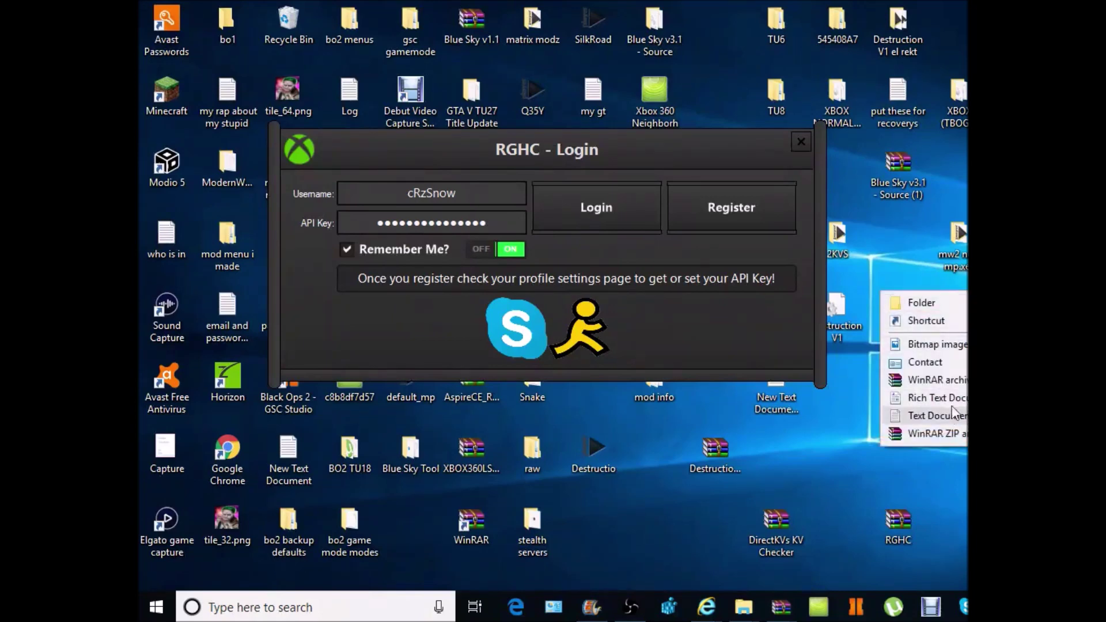
click(806, 323)
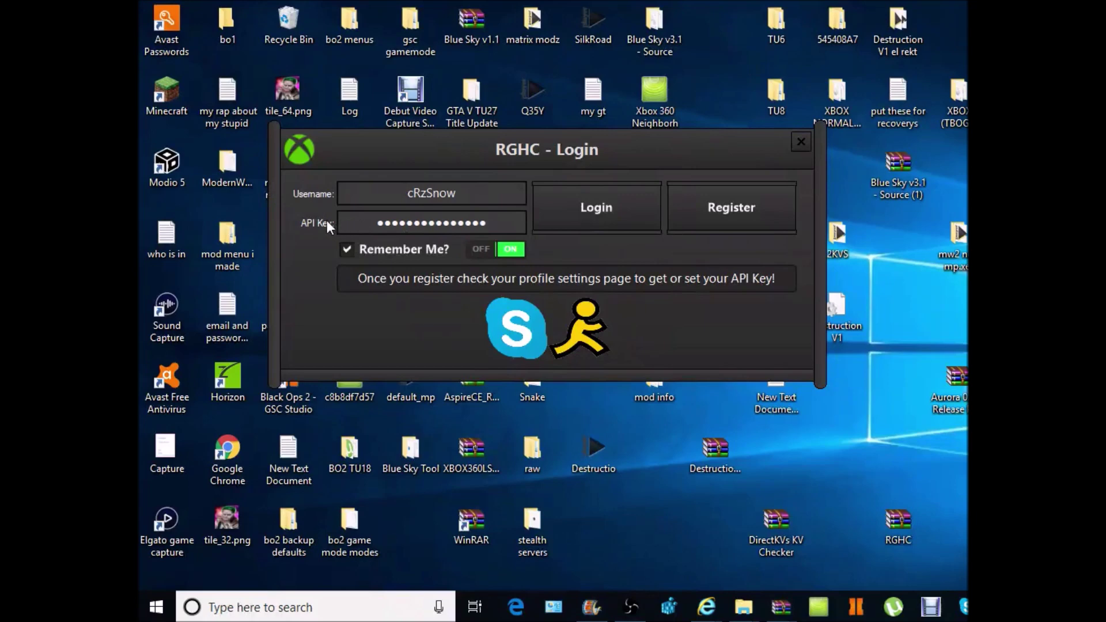
mouse_move(381, 224)
mouse_down()
mouse_move(487, 223)
mouse_move(375, 221)
mouse_up()
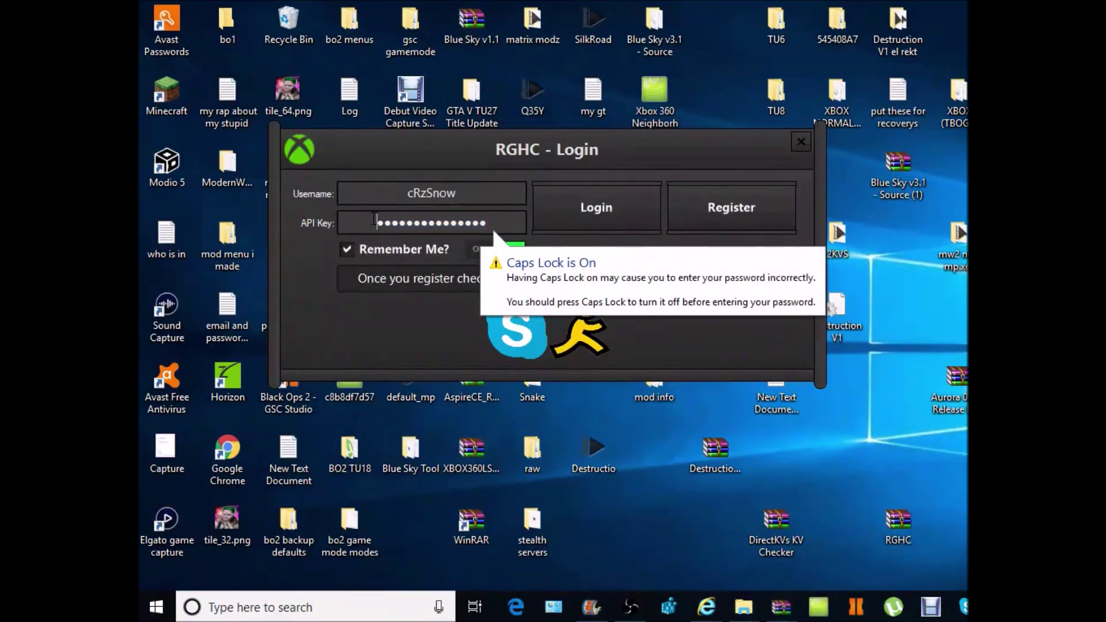
click(603, 225)
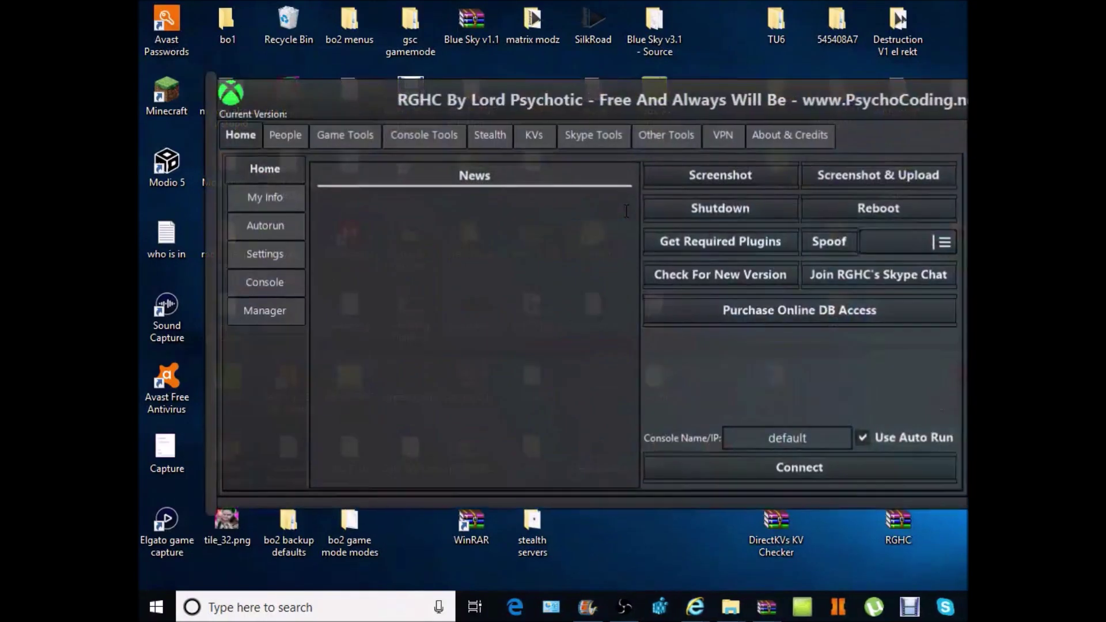
- Reposition the RGHC main window and examine the Console Name/IP entry and its Connect option
drag(605, 101, 444, 66)
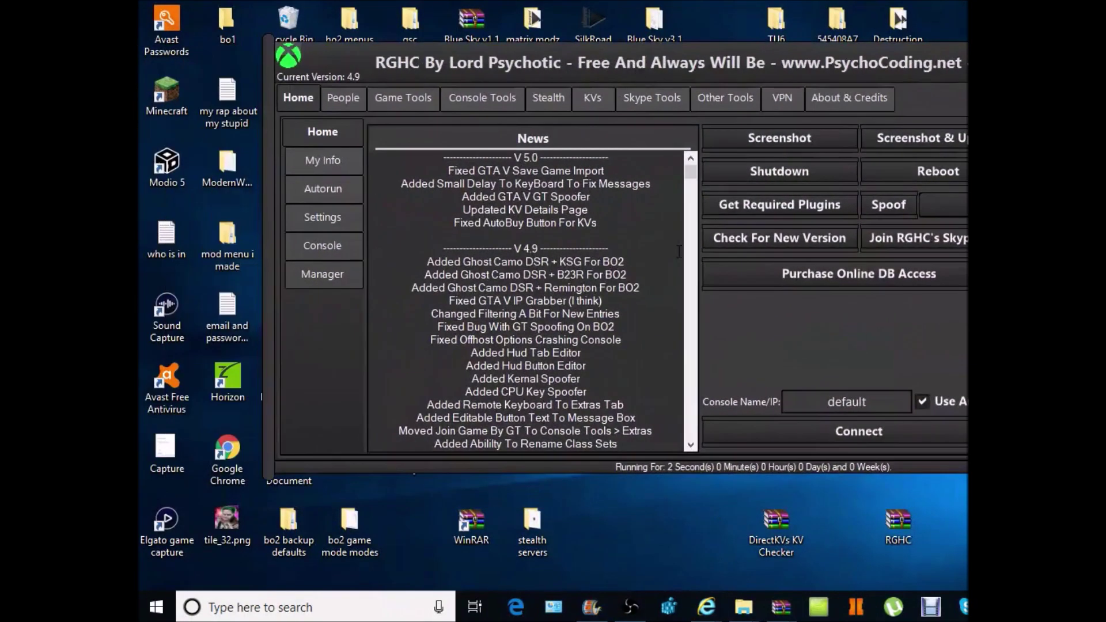
click(802, 397)
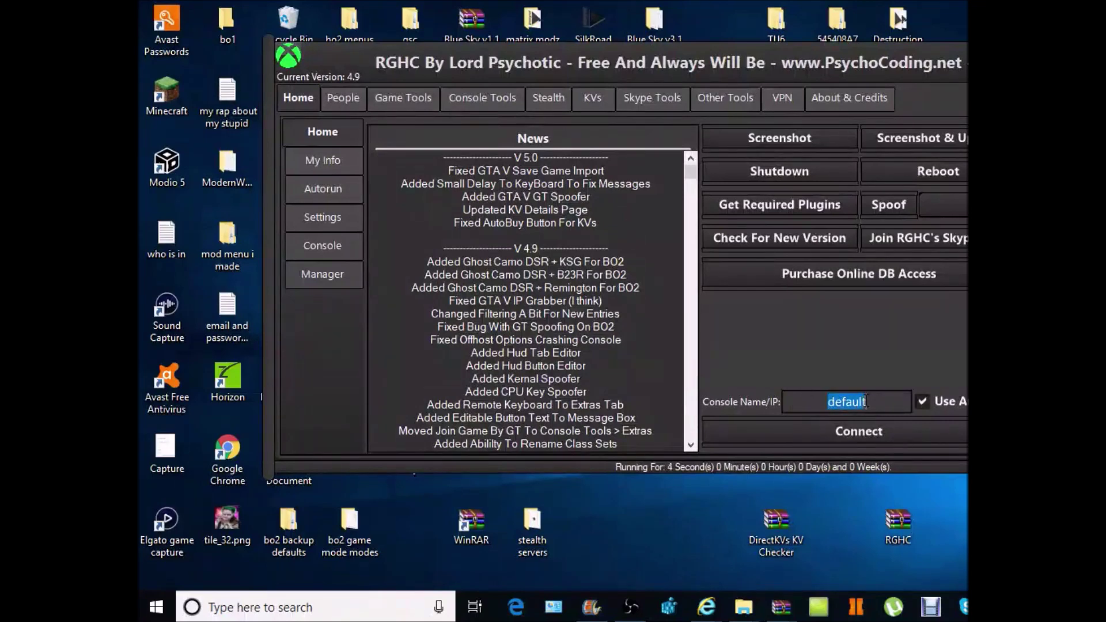
click(794, 402)
click(868, 431)
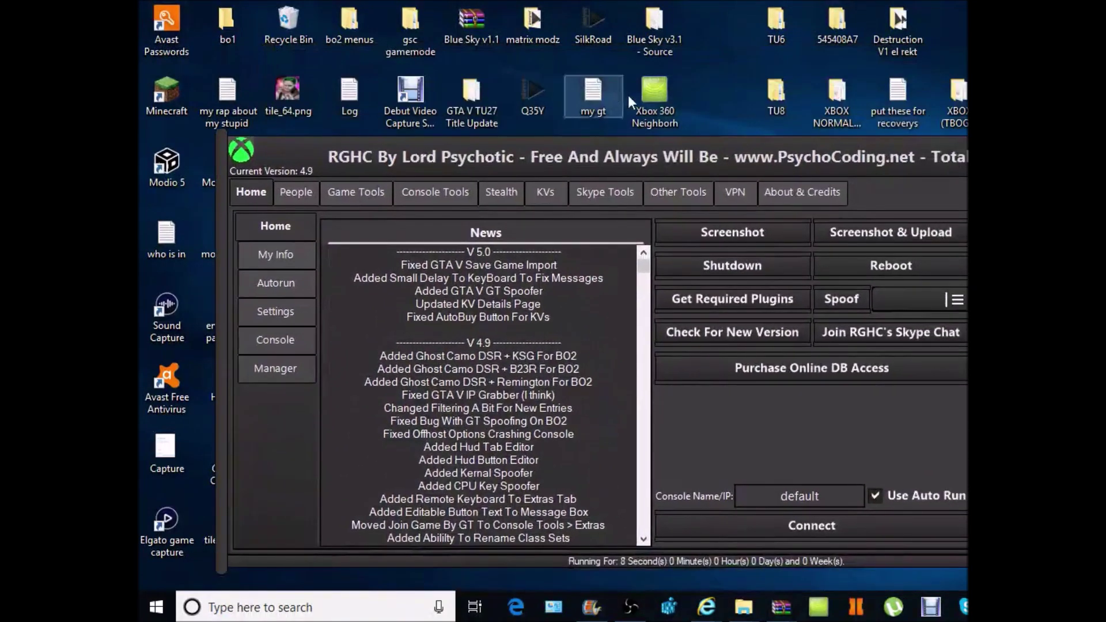
- Switch to Xbox 360 Neighborhood and check the Jtag console marked as default and its available commands
double_click(631, 95)
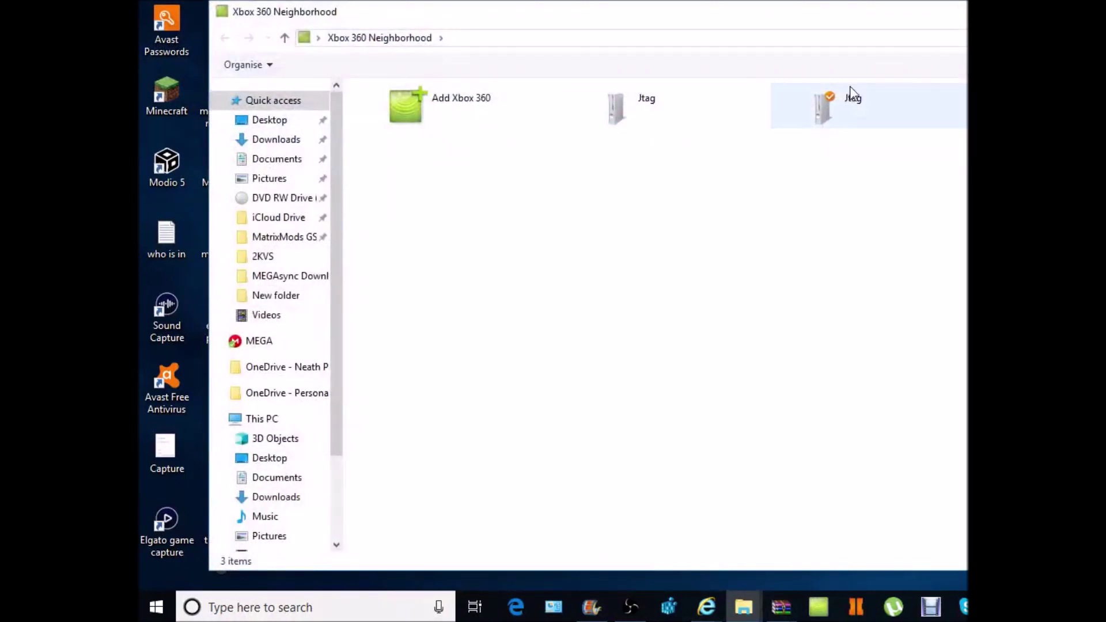
right_click(834, 111)
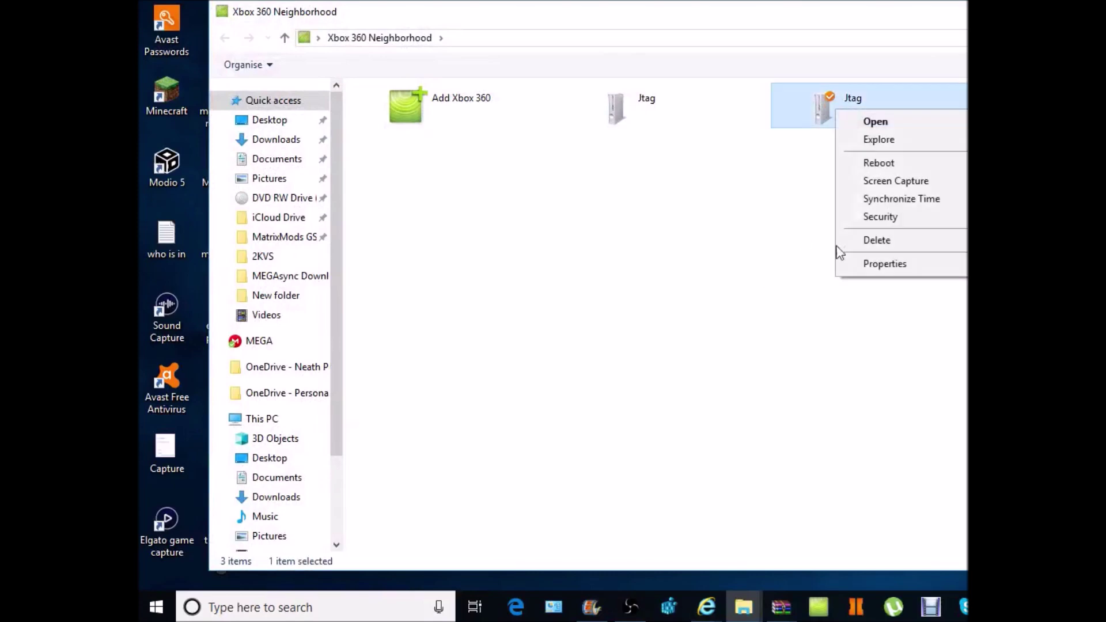
click(859, 113)
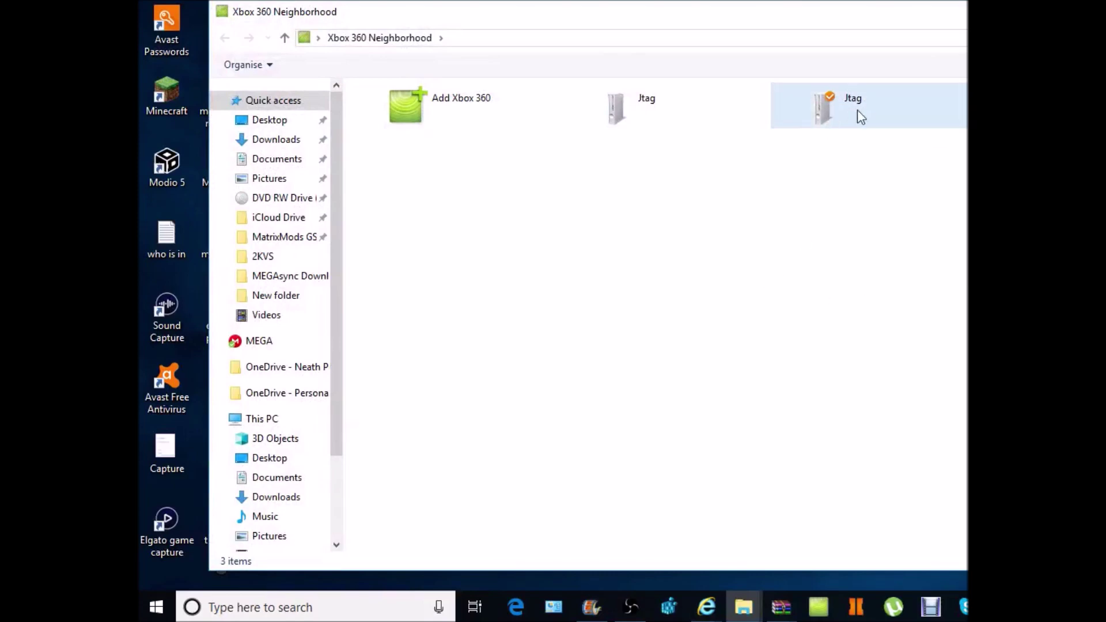
click(852, 104)
click(822, 136)
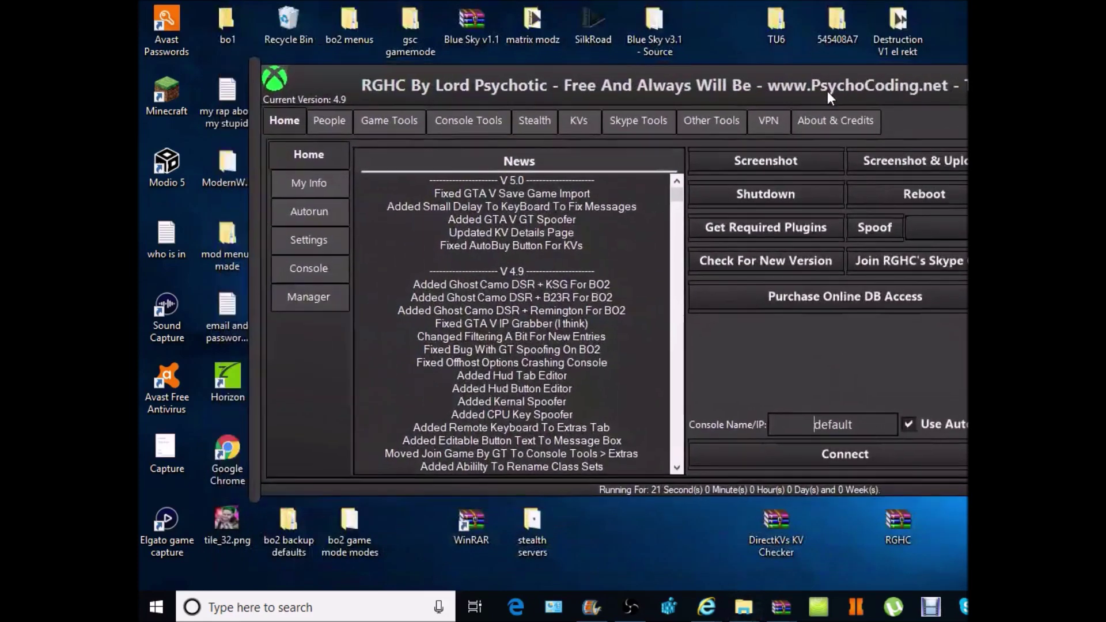
- Connect RGHC to the default console and show the Plugins page of the Console Tools
drag(827, 91, 822, 92)
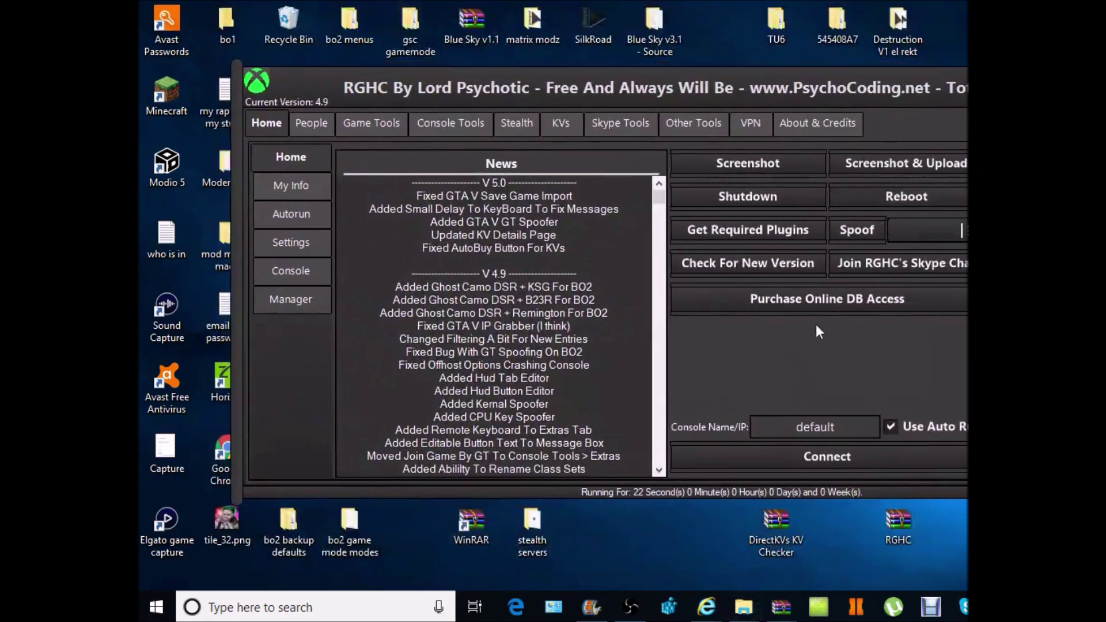
click(809, 458)
click(452, 126)
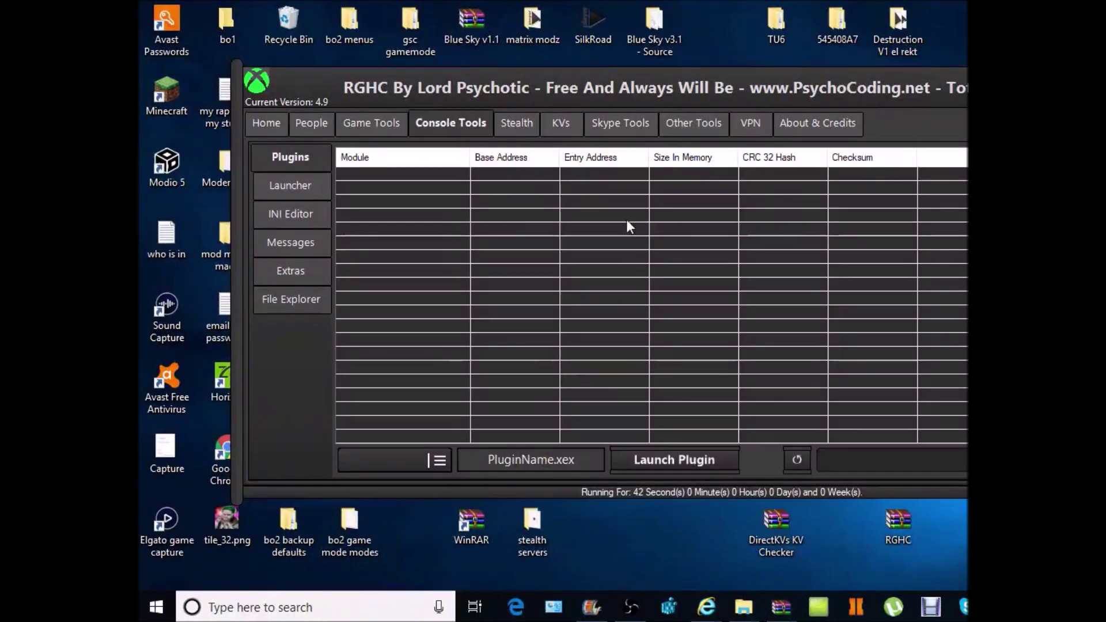
drag(631, 84, 607, 82)
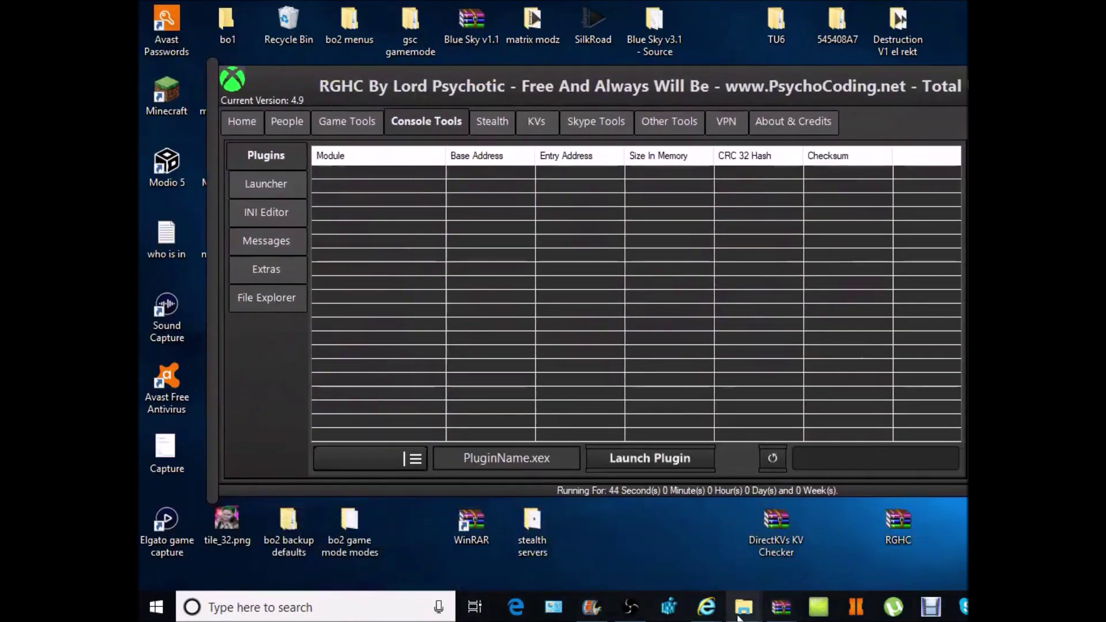
- Return to Xbox 360 Neighborhood and open the default Jtag console's Retail Hard Drive Emulation (HDD:) volume
mouse_move(744, 607)
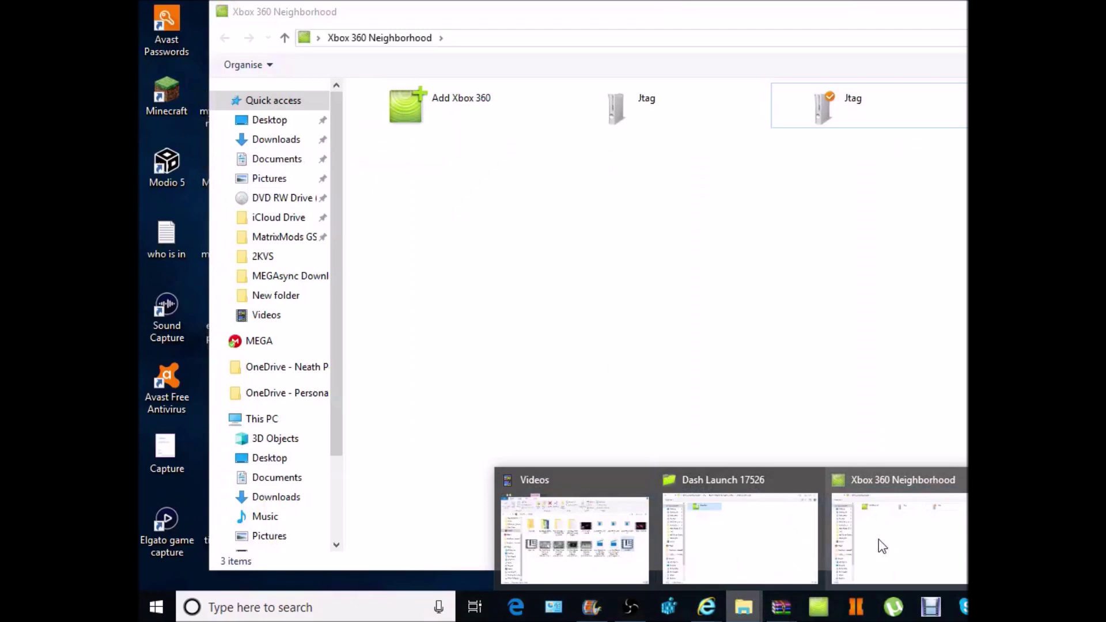
click(879, 539)
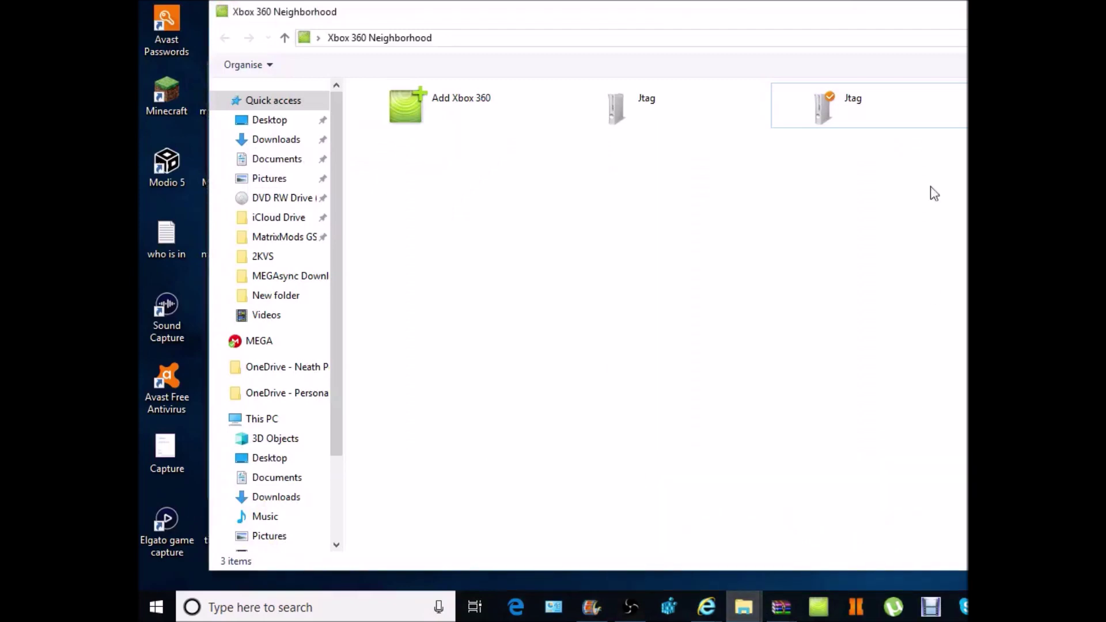
double_click(834, 114)
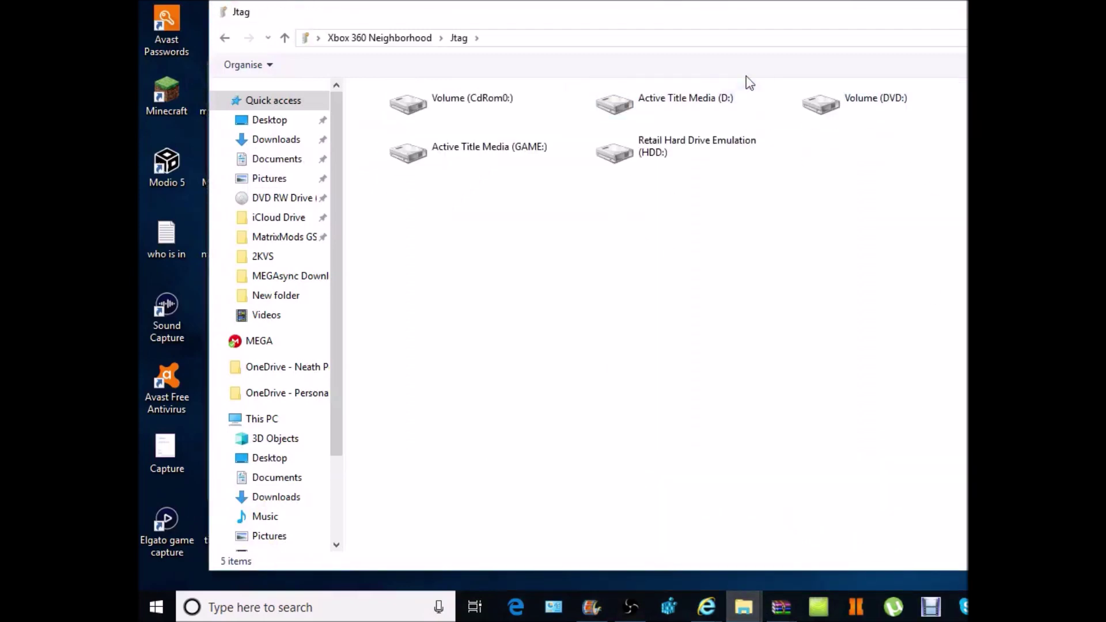
double_click(676, 167)
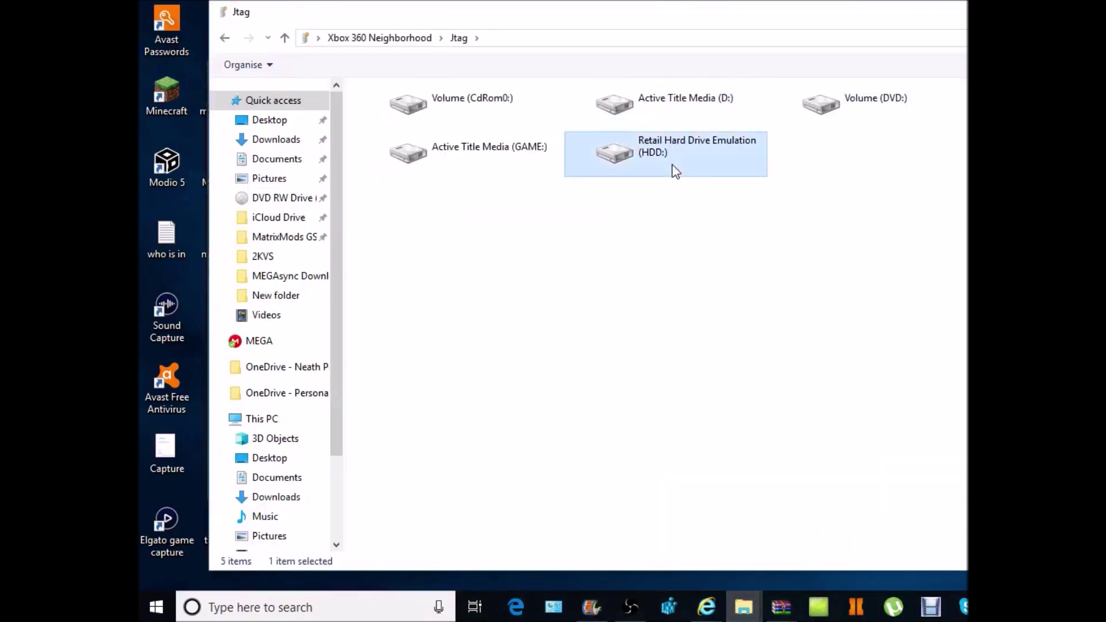
- Find DestructionV1.xex among the files on the HDD volume and copy its name without the xex extension
scroll(789, 291, down, 5)
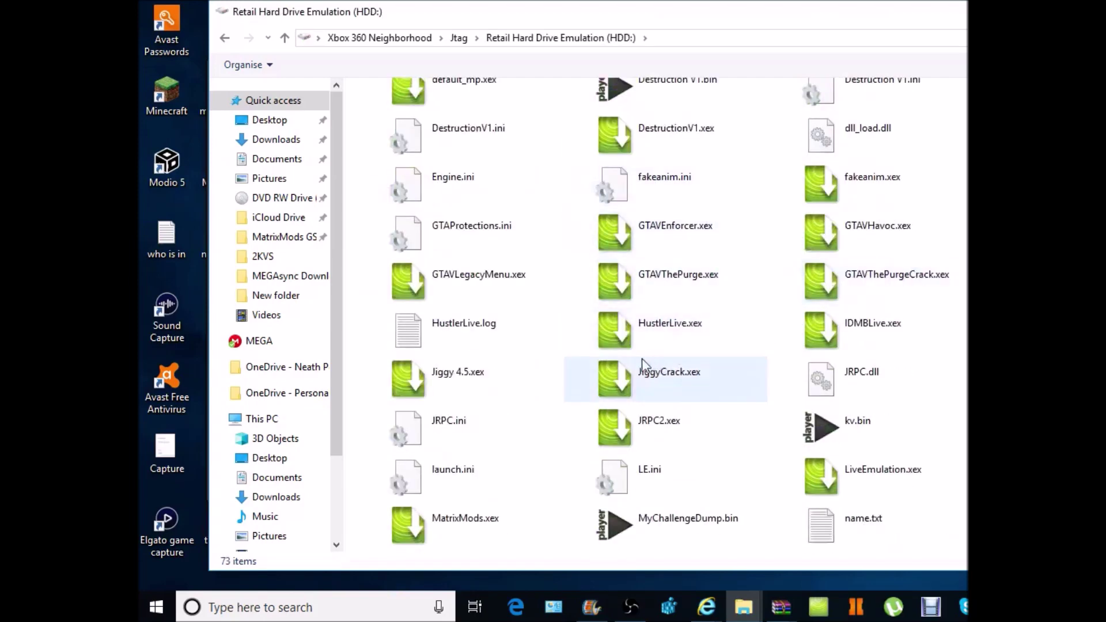
scroll(628, 397, down, 3)
scroll(630, 398, up, 7)
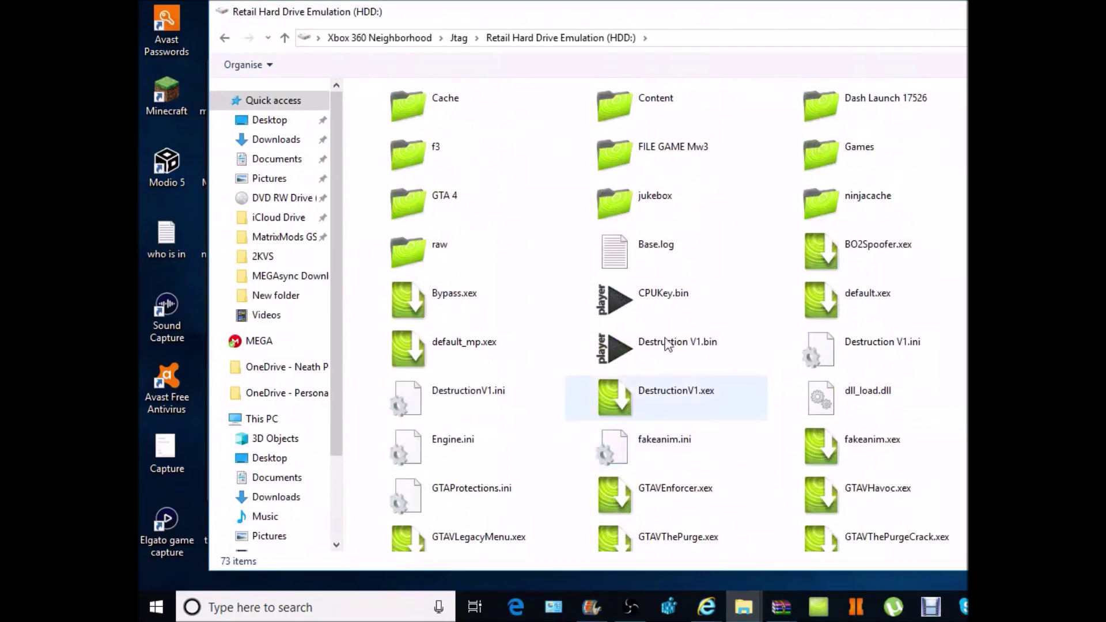
scroll(724, 295, down, 1)
scroll(724, 295, down, 10)
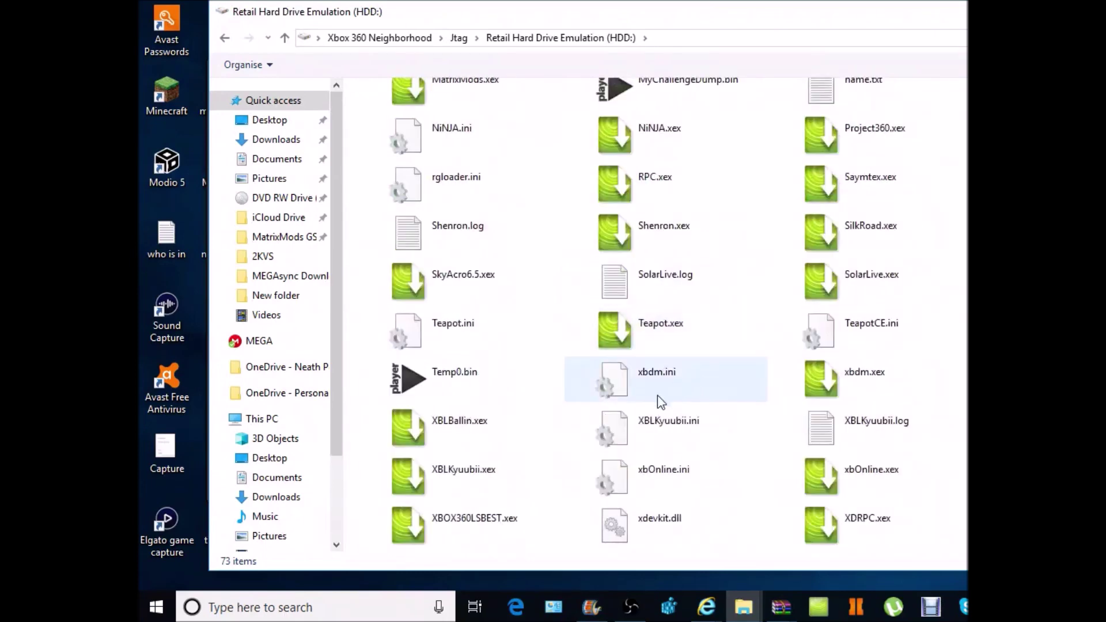
scroll(604, 413, up, 4)
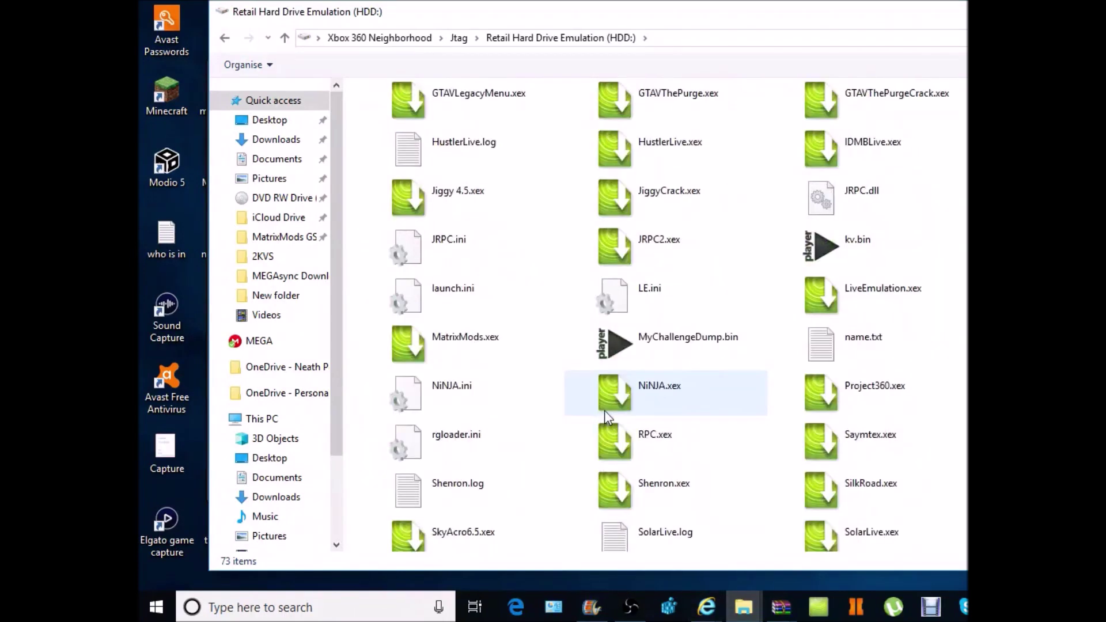
scroll(604, 410, up, 7)
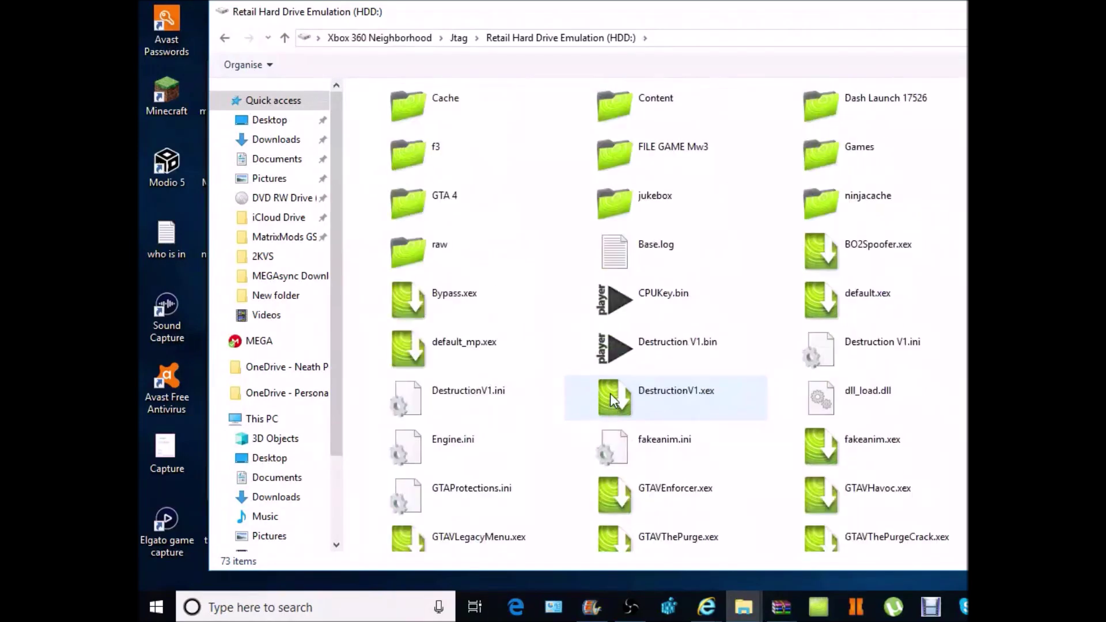
right_click(673, 398)
click(721, 496)
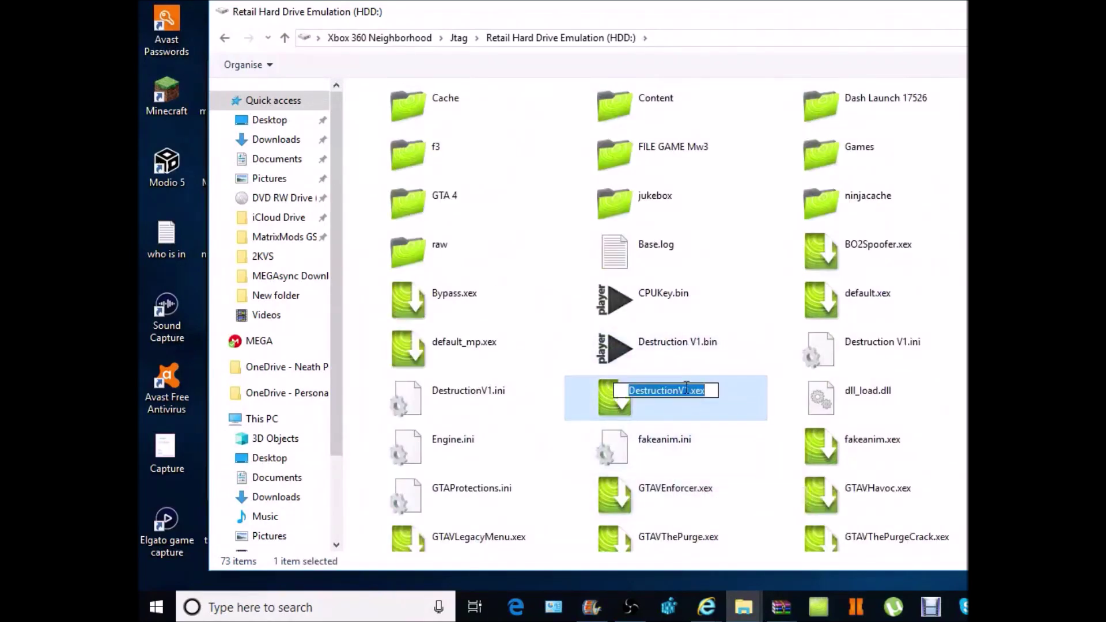
click(705, 396)
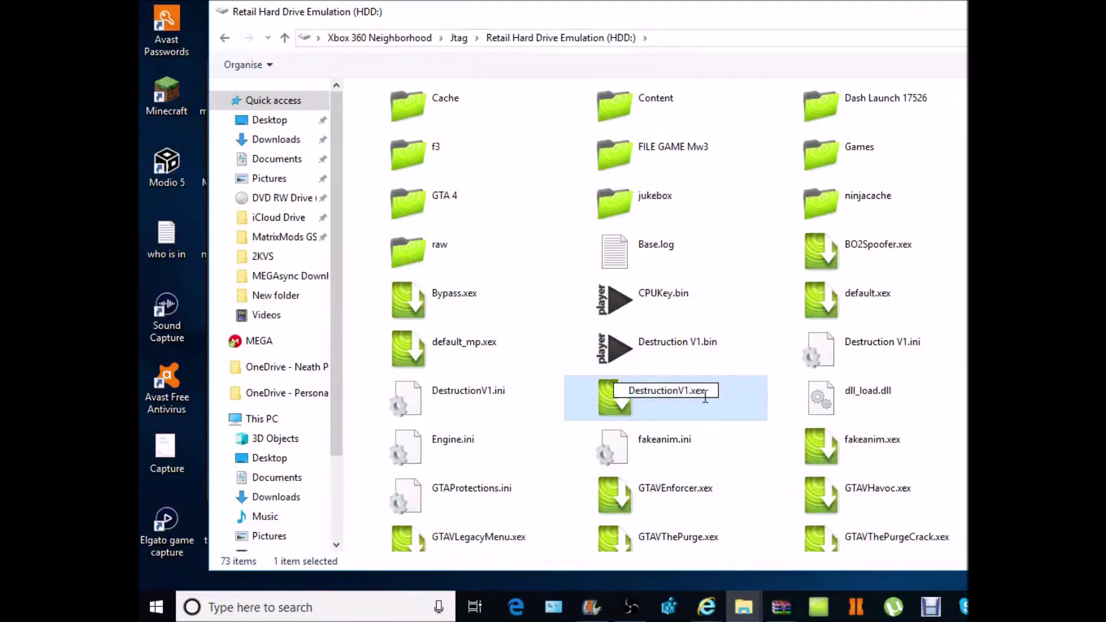
drag(693, 390, 623, 395)
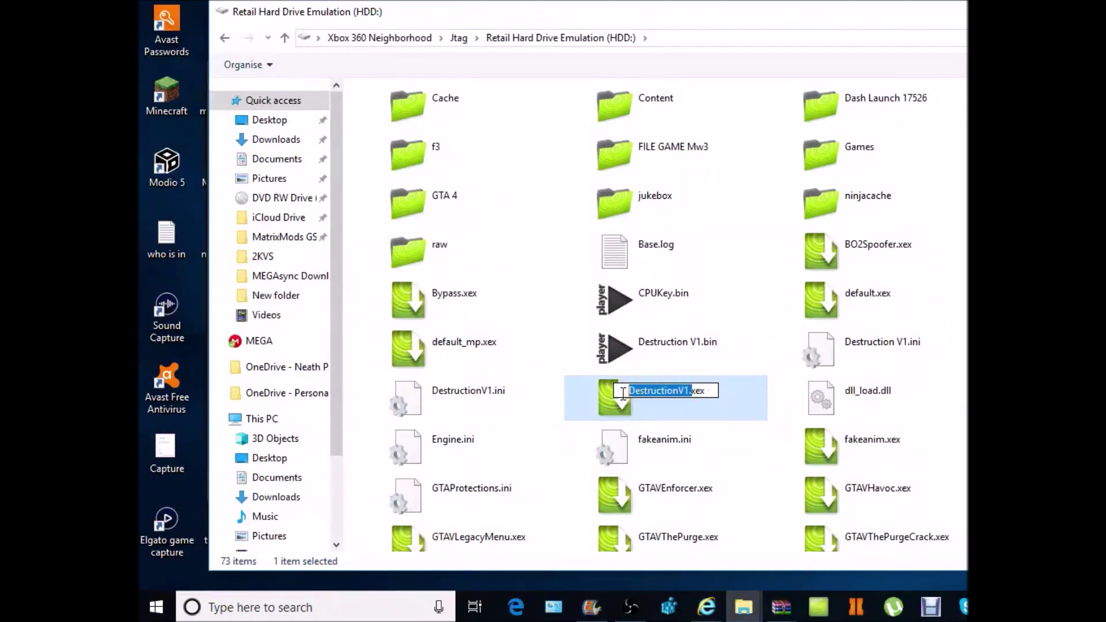
right_click(639, 391)
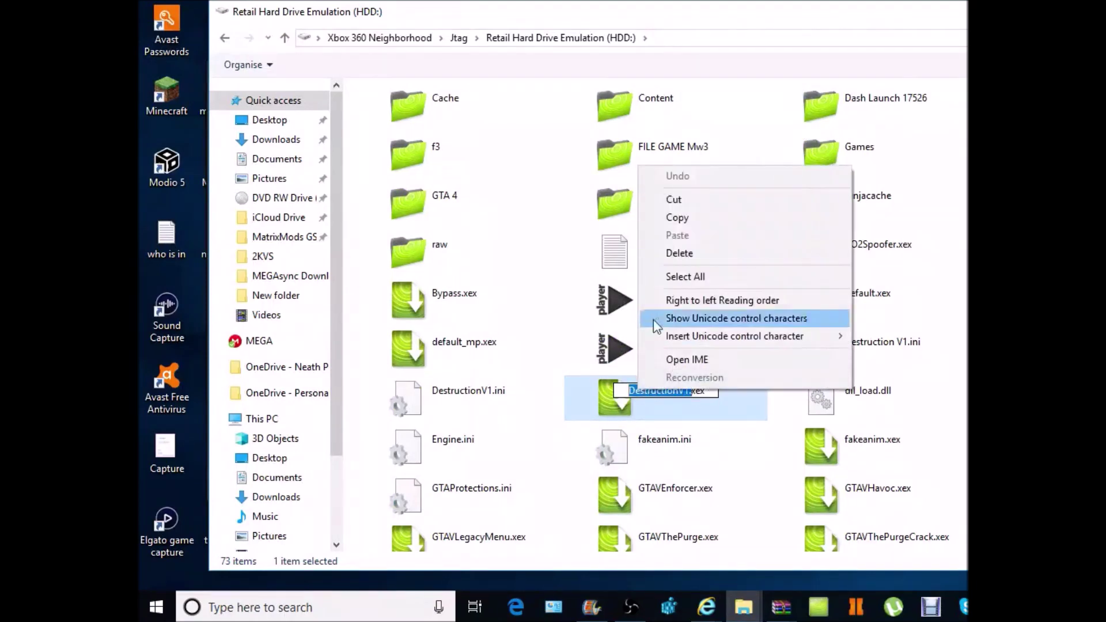
click(663, 214)
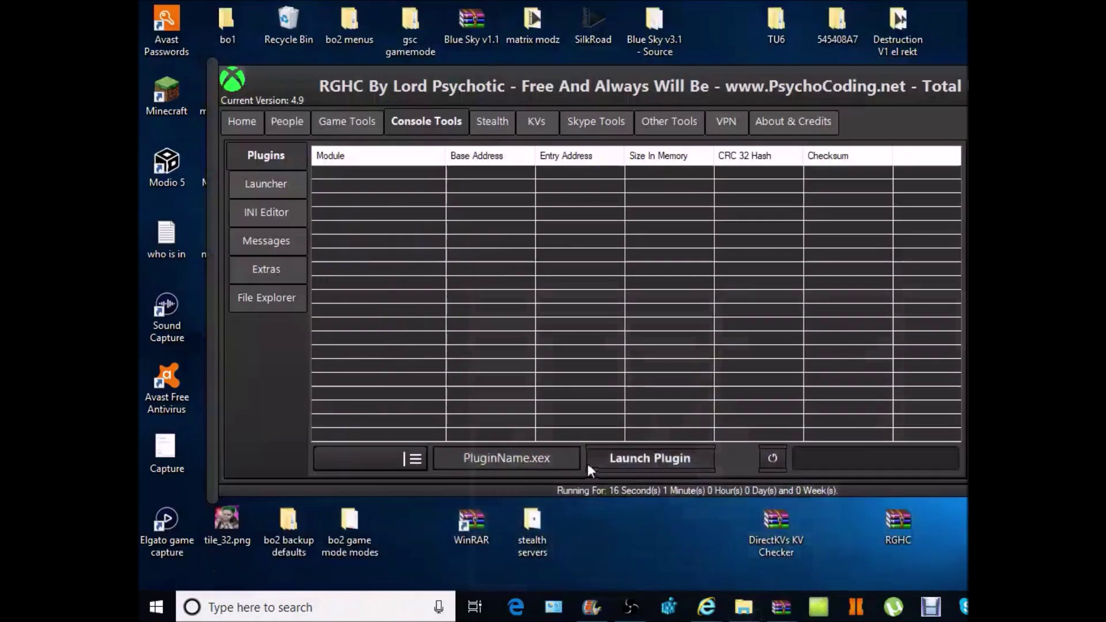
- Switch to RGHC and replace the placeholder plugin name with the copied text, correcting it to DestructionV1.xex
drag(527, 461, 463, 459)
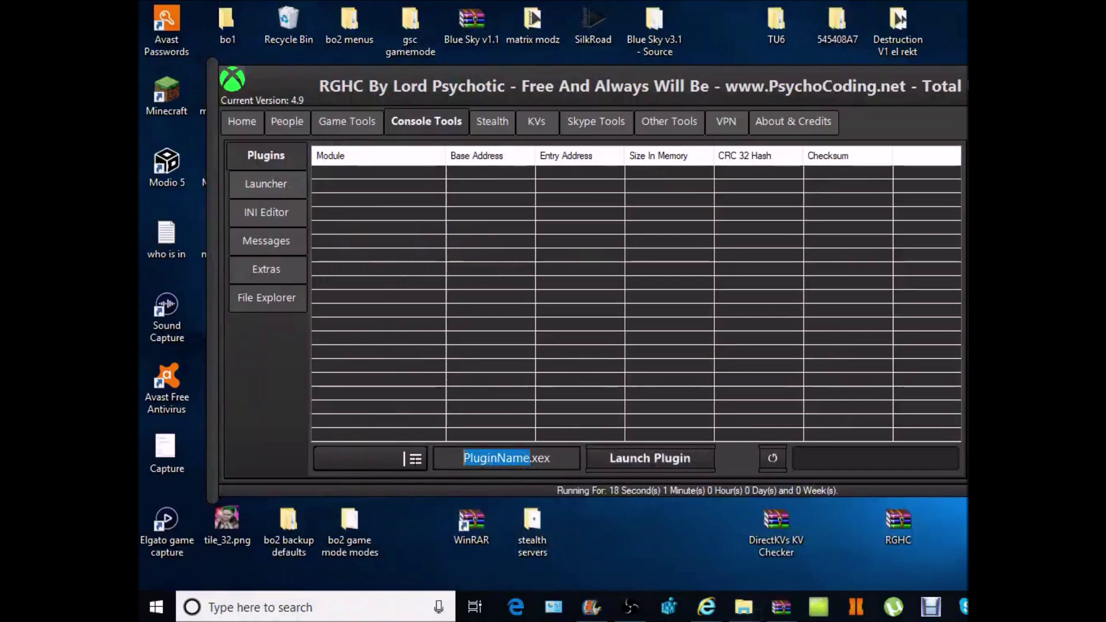
key(BackSpace)
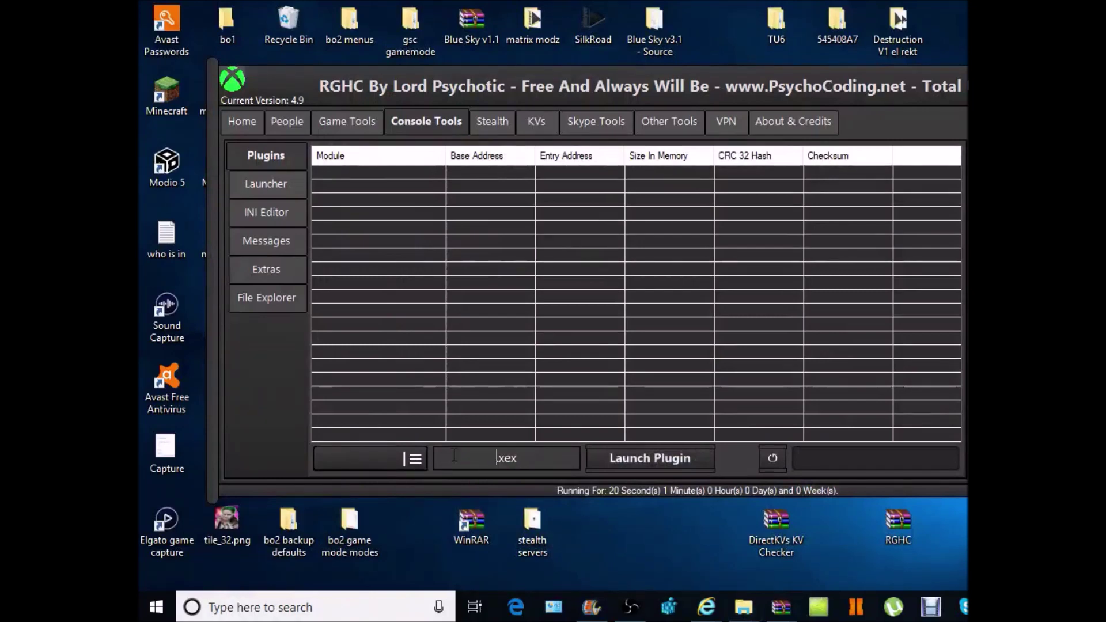
right_click(471, 458)
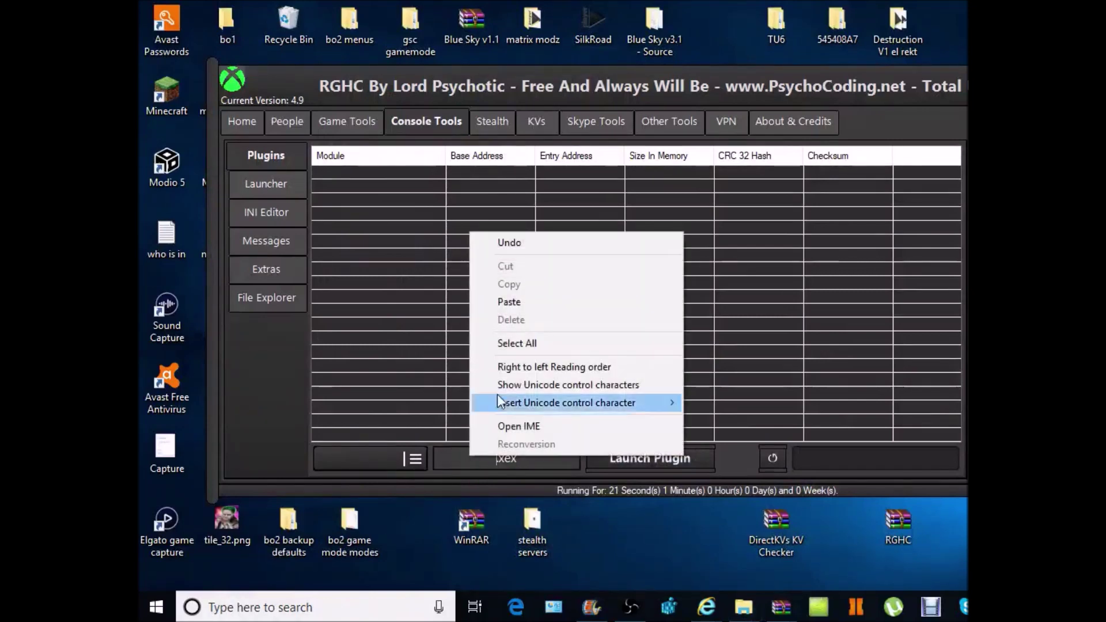
click(506, 302)
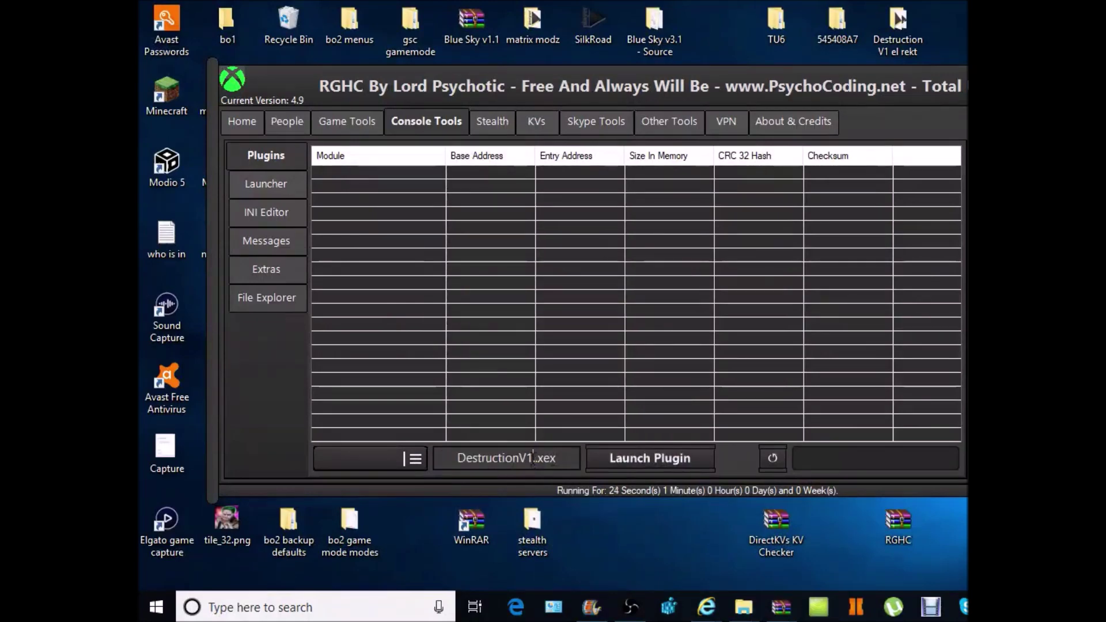
drag(533, 459, 459, 459)
right_click(484, 464)
click(525, 307)
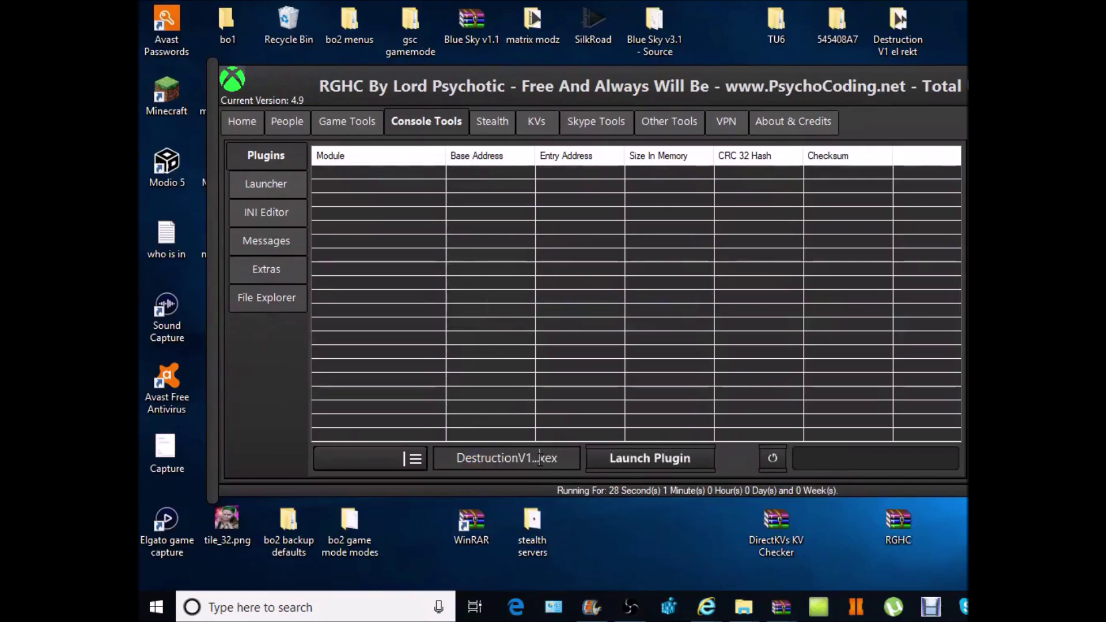
drag(540, 460, 525, 459)
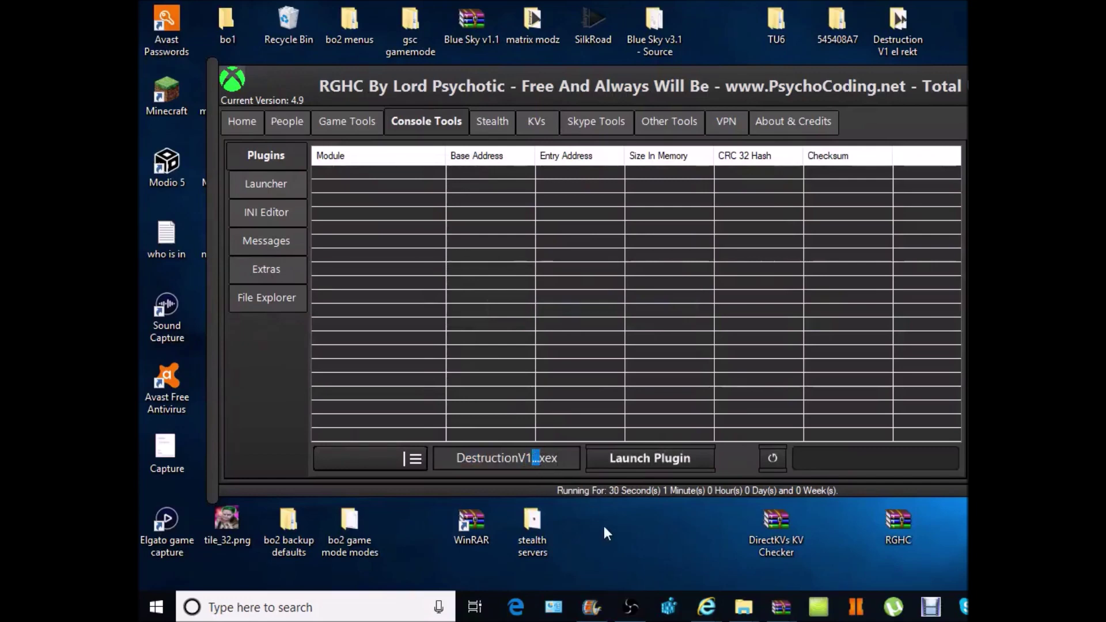
key(BackSpace)
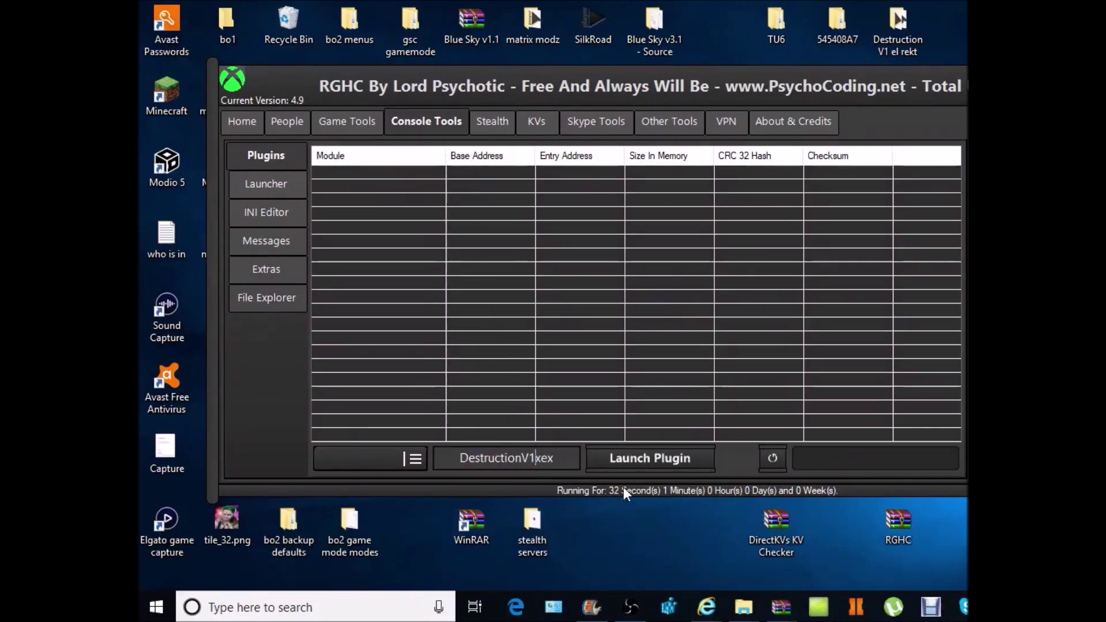
text(.)
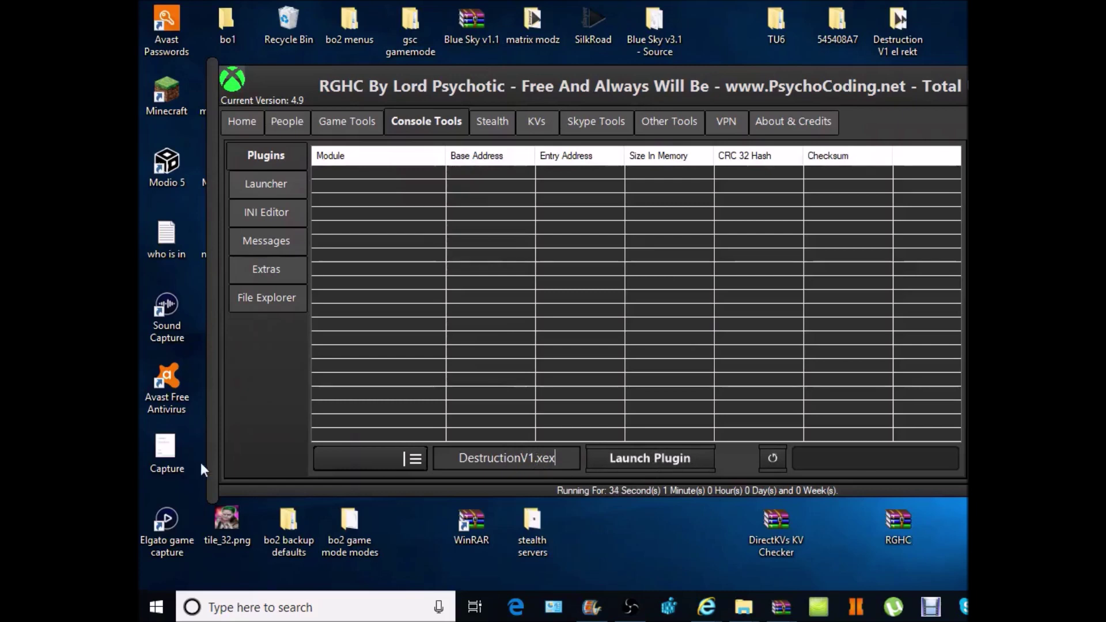
- Launch the DestructionV1.xex plugin from Hdd:\ and check the Destruction V1.bin and DestructionV1.xex entries in the module list
click(412, 458)
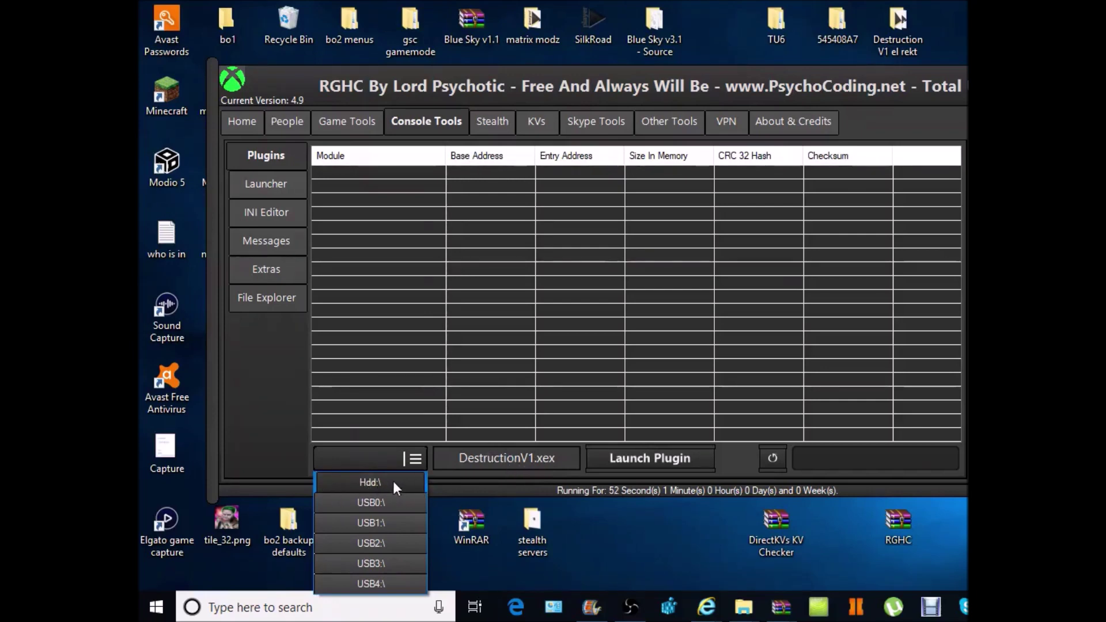
click(373, 484)
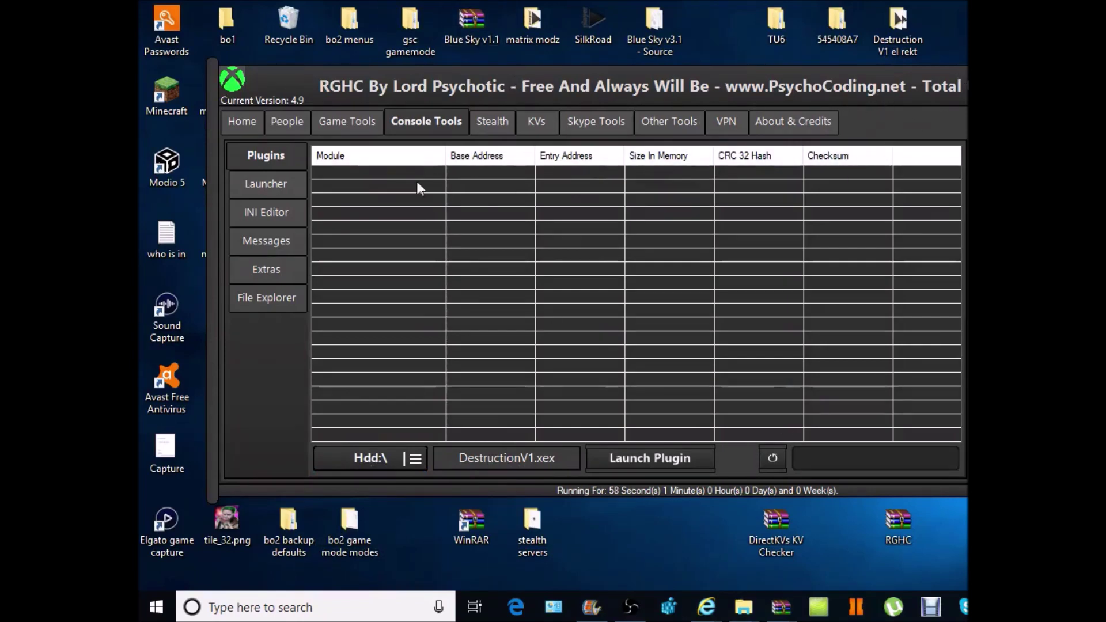
click(445, 456)
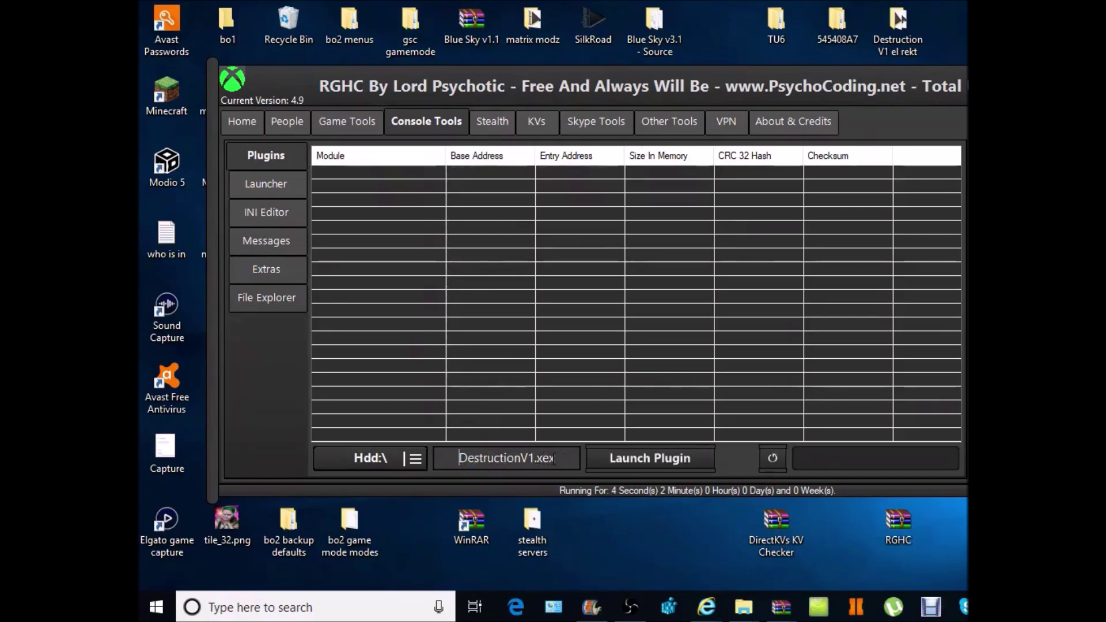
click(631, 458)
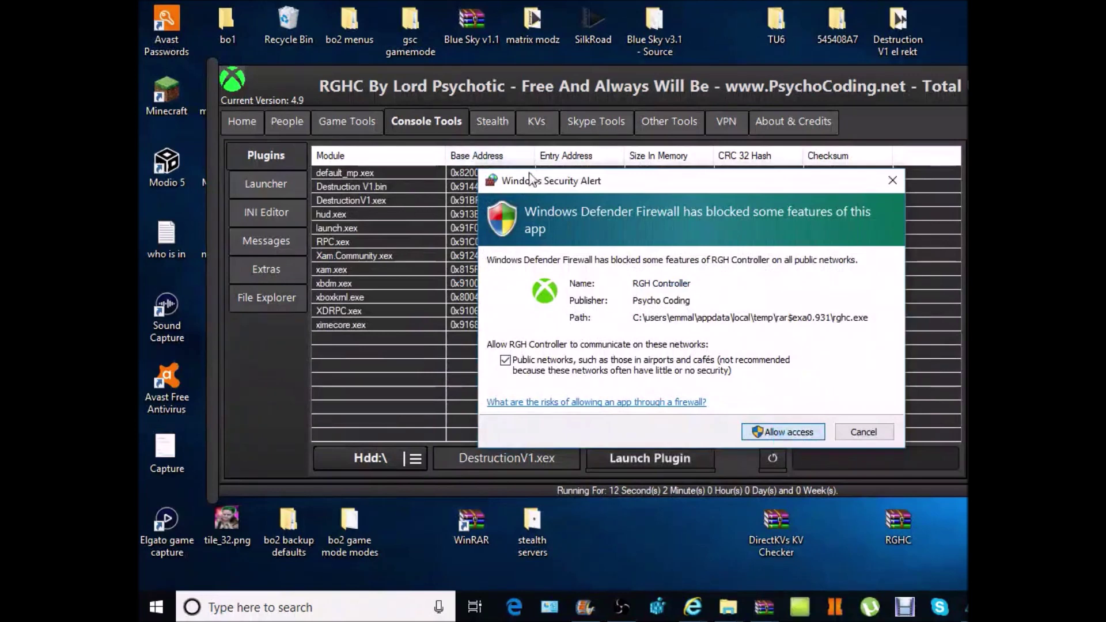
key(Escape)
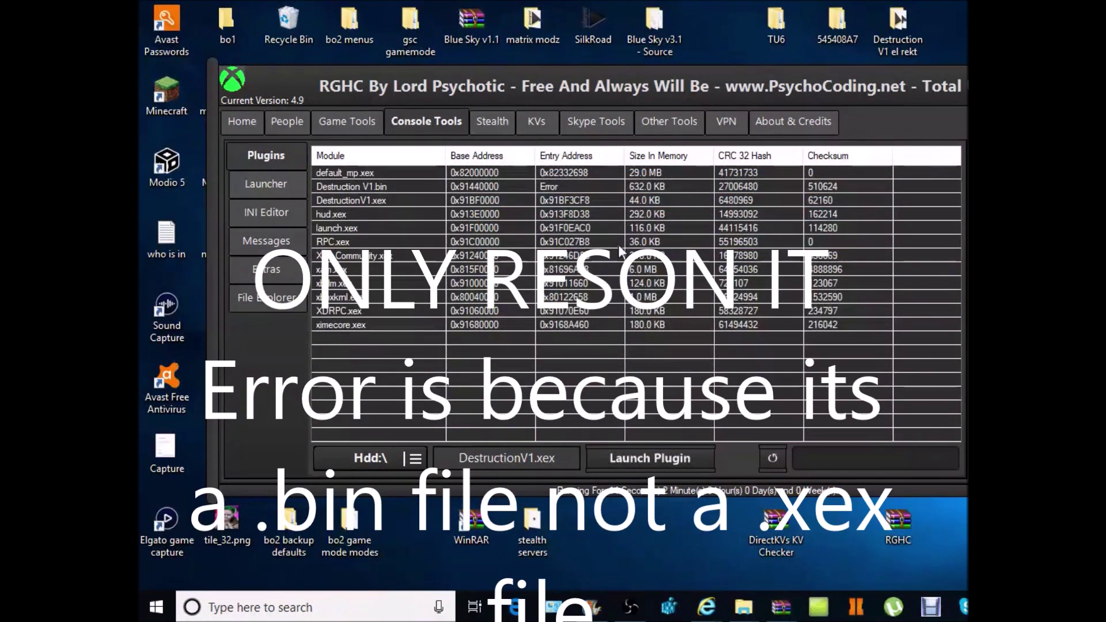
click(383, 188)
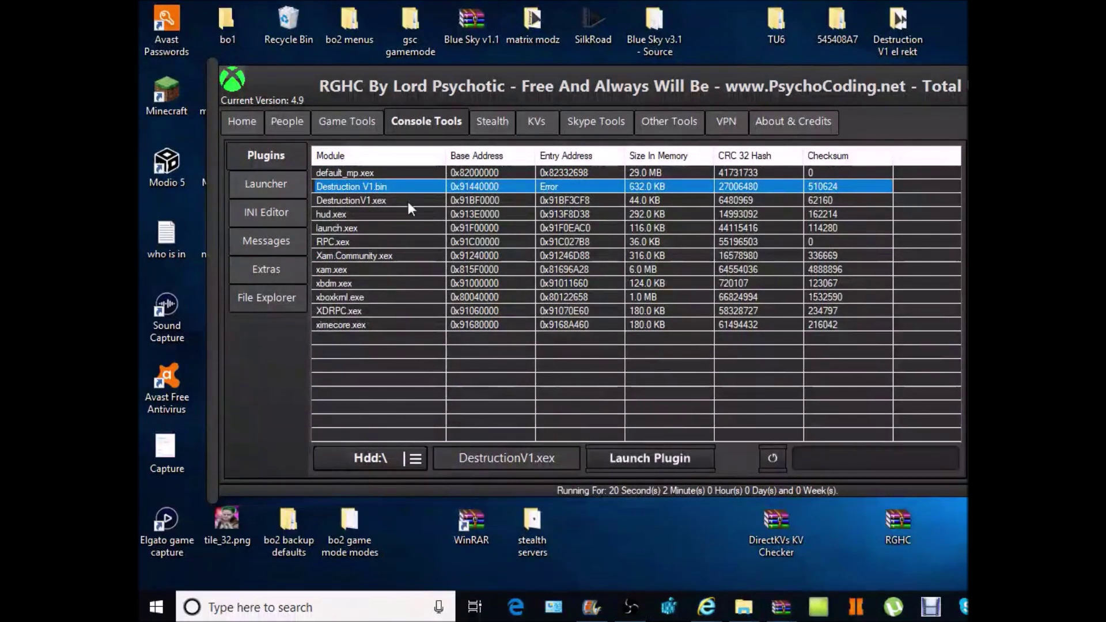
click(551, 202)
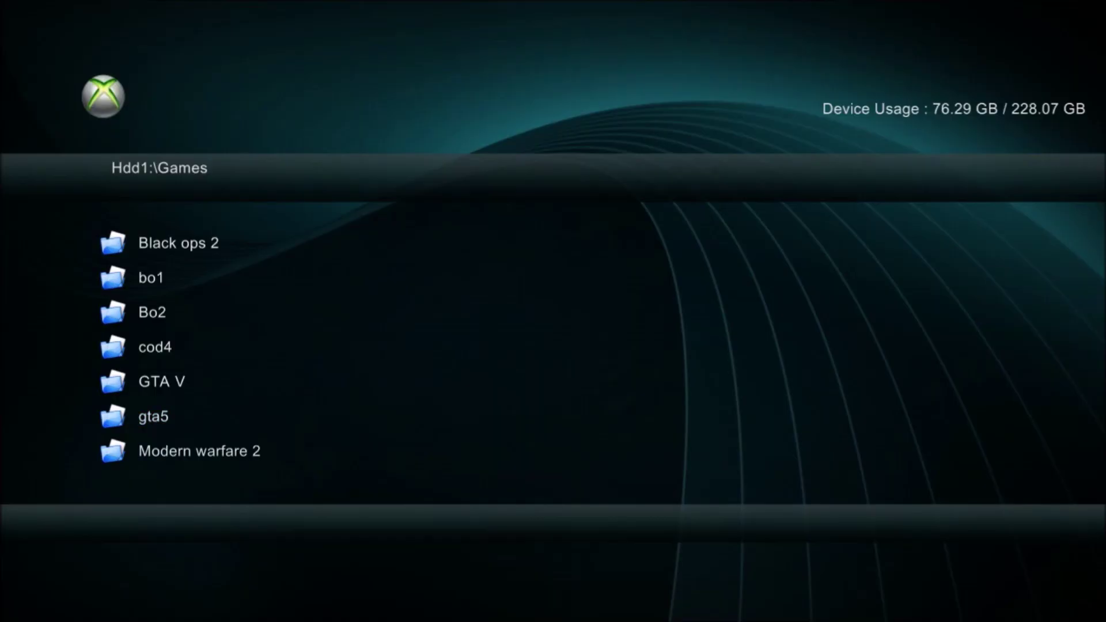
- On the console, open the Modern warfare 2 folder in Hdd1:\Games and start the game's multiplayer
key(Return)
key(Down)
key(Down)
key(Down)
key(Down)
key(Down)
key(Down)
key(Down)
key(Down)
key(Down)
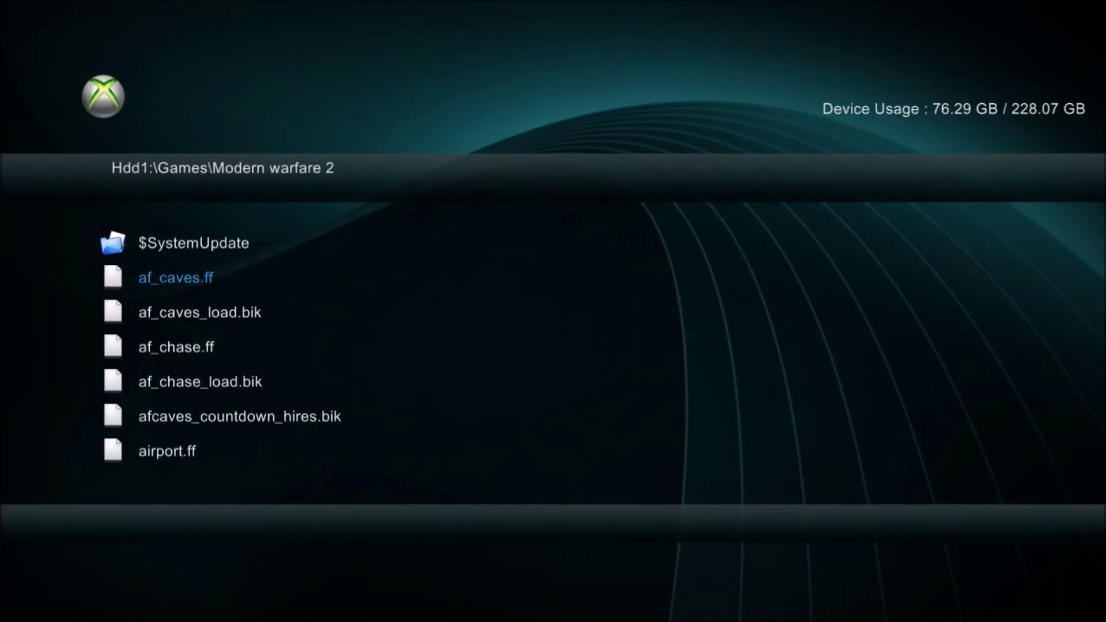
key(Down)
key(Down)
key(Down)
key(Down)
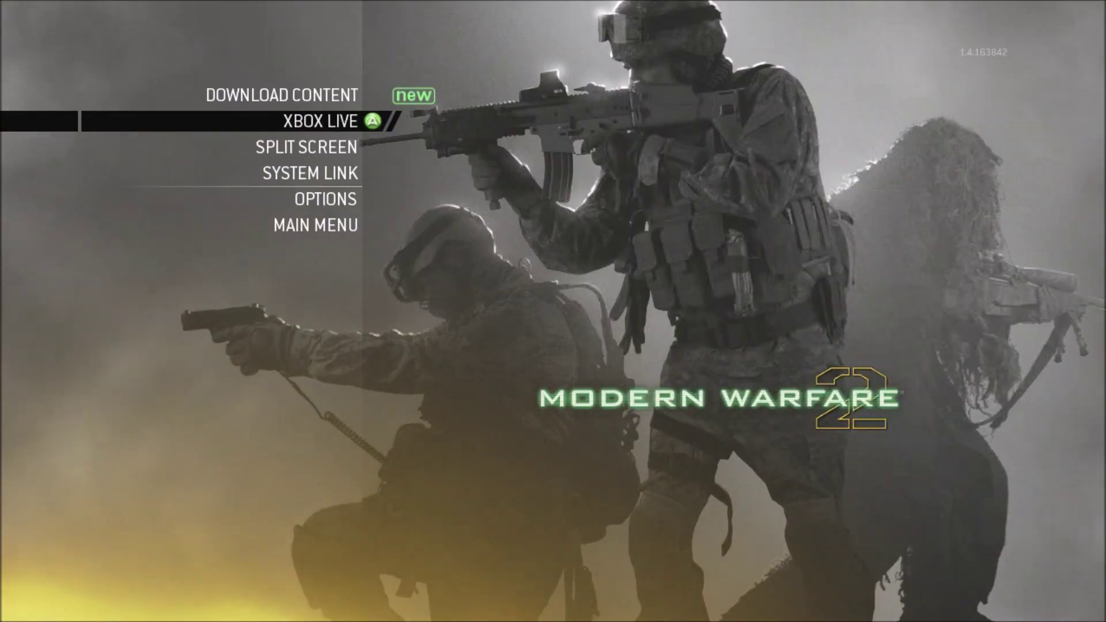
- Open System Link from the Modern Warfare 2 multiplayer menu
key(Down)
key(Up)
key(Down)
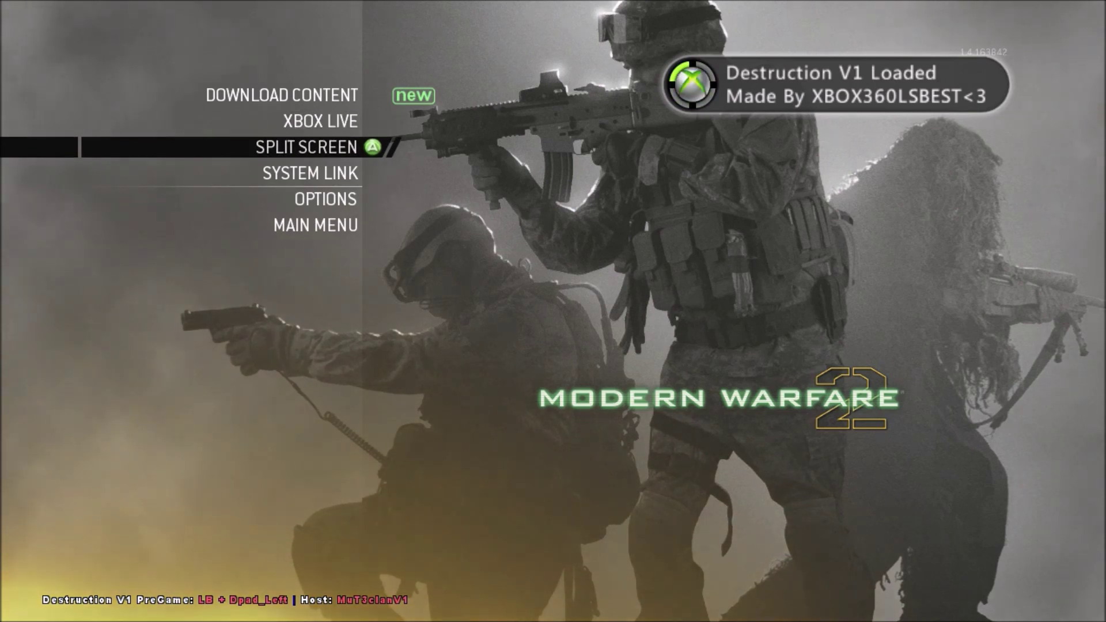
key(Up)
key(Down)
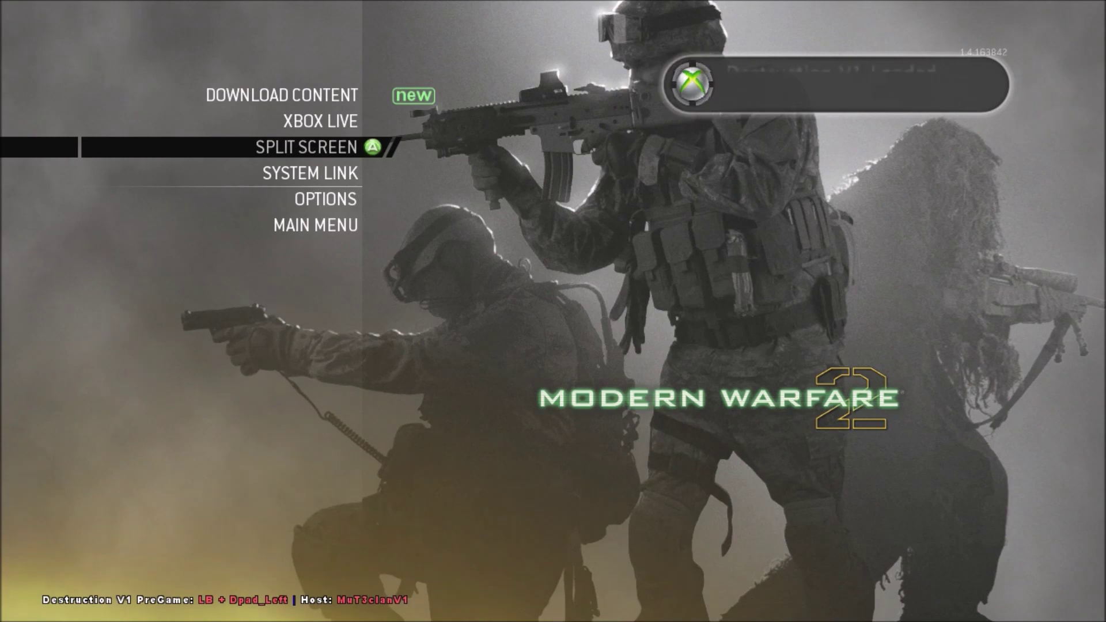
key(Down)
key(Down)
key(Up)
key(Up)
key(Down)
key(Return)
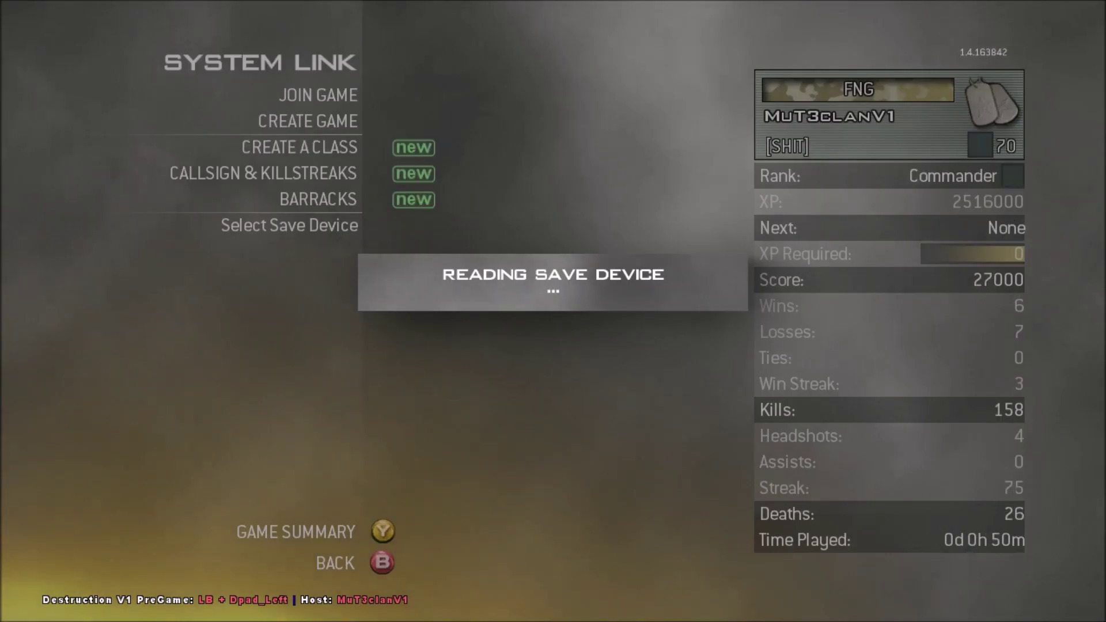
- Create a System Link game and choose Terminal as its map
key(Down)
key(Return)
key(Down)
key(Down)
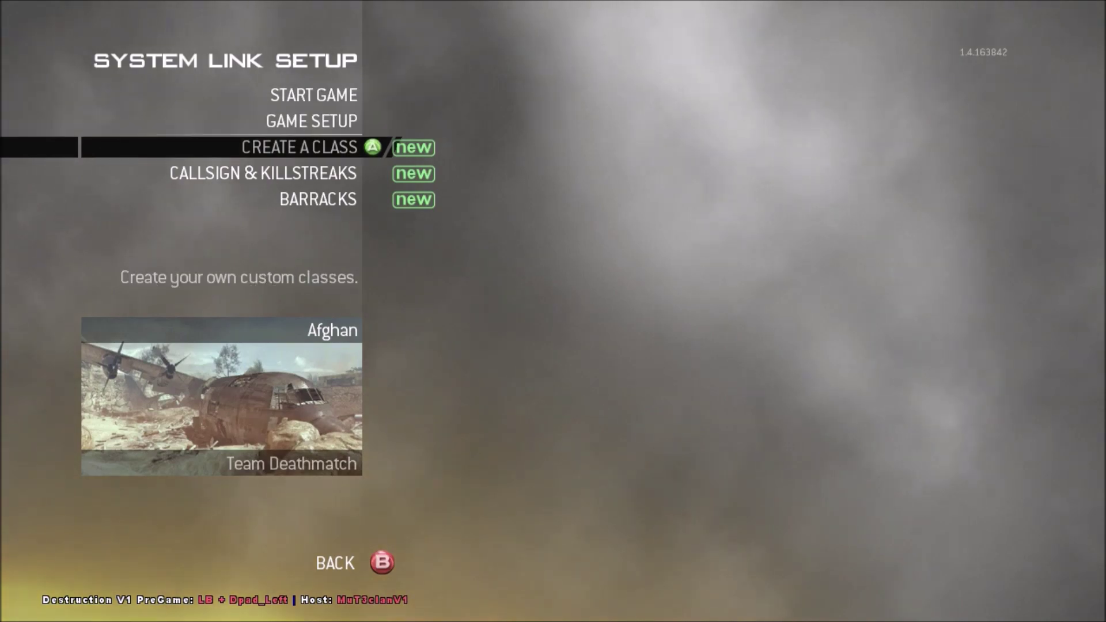
key(Up)
key(Return)
key(Return)
key(Up)
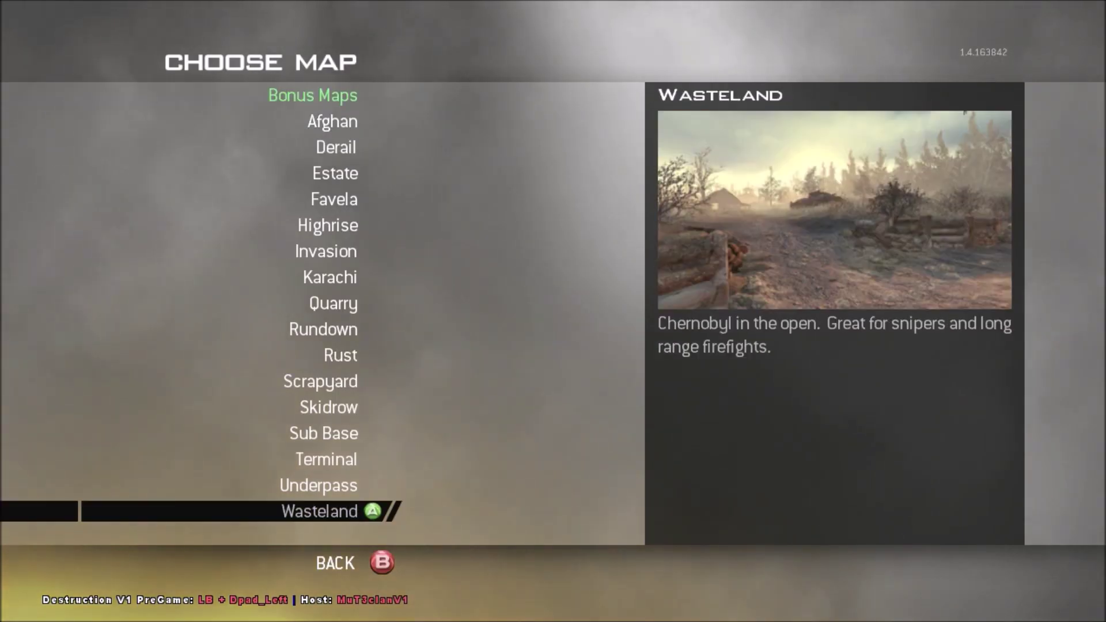
key(Up)
key(Up)
key(Return)
- Go through the System Link match's game rules options and return to Game Setup
key(Down)
key(Down)
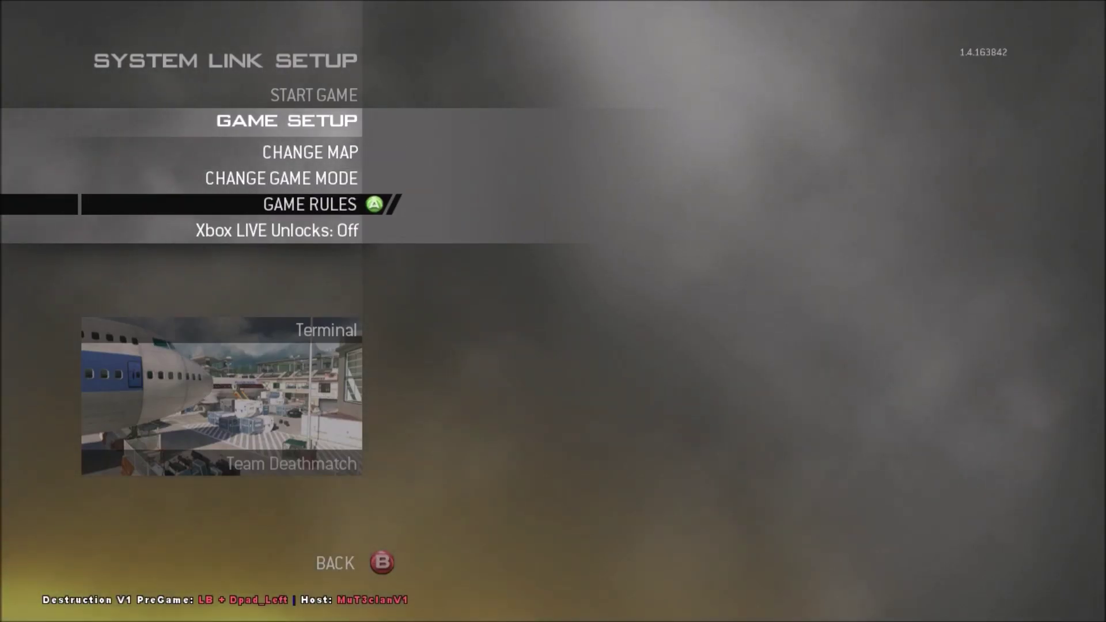
key(Return)
key(Return)
key(Up)
key(Up)
key(Return)
key(Escape)
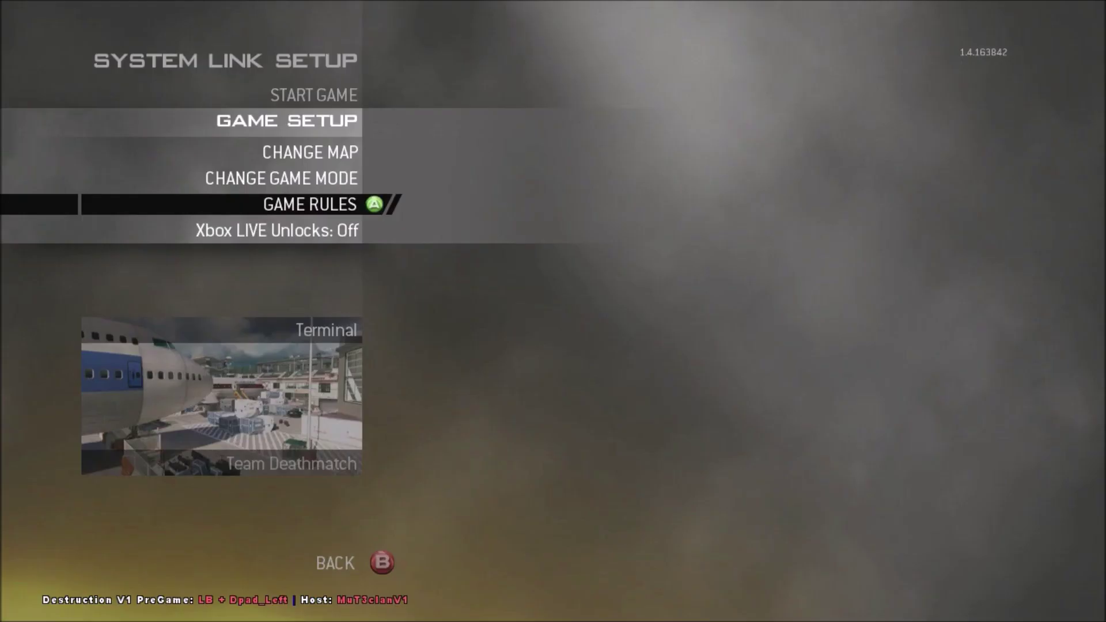
- Change the System Link match's game mode to Free-for-all
key(Up)
key(Return)
key(Up)
key(Return)
key(Down)
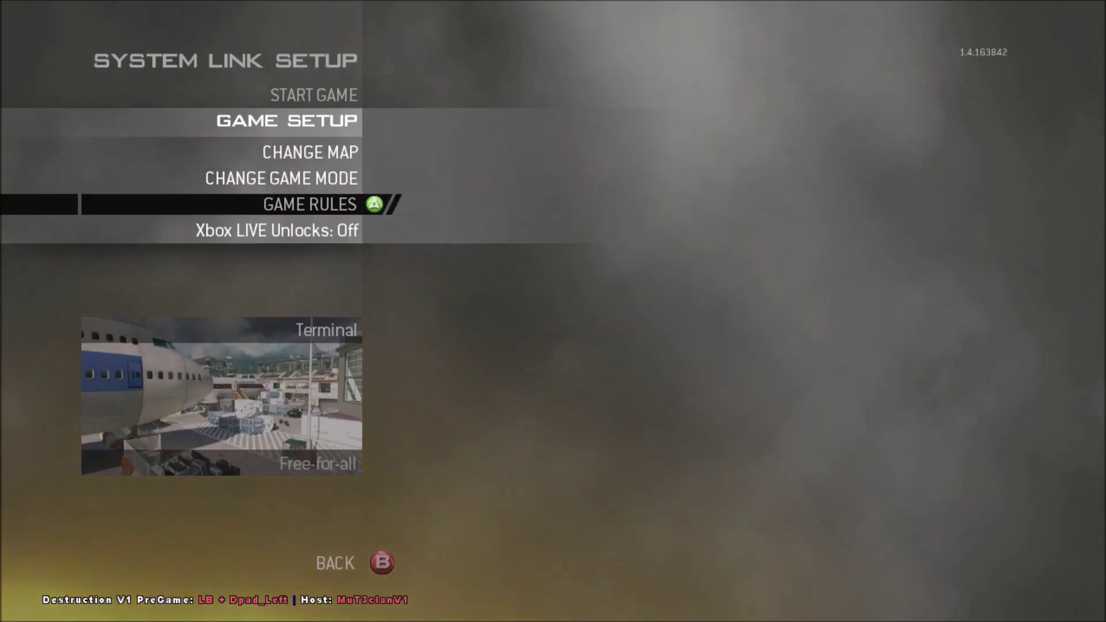
- Open the Free-for-all game rules and set the Time Limit to Unlimited
key(Return)
key(Down)
key(Up)
key(Return)
key(Up)
key(Up)
key(Return)
key(Right)
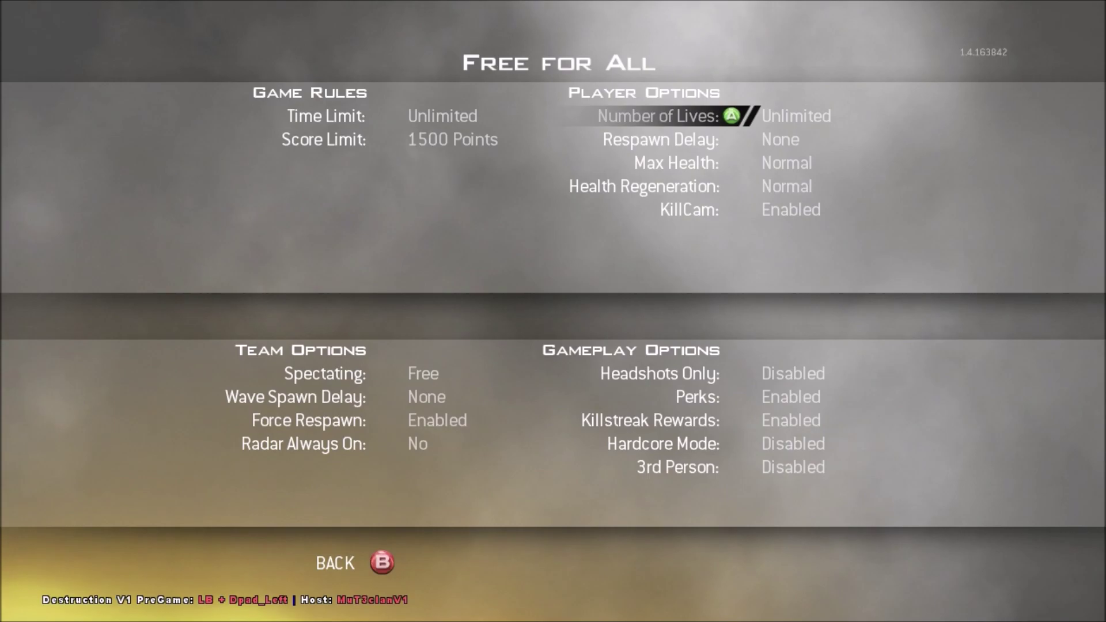
- Set Max Health to Miniscule in the Free-for-all player options
key(Down)
key(Down)
key(Return)
key(Up)
key(Up)
key(Return)
key(Down)
key(Down)
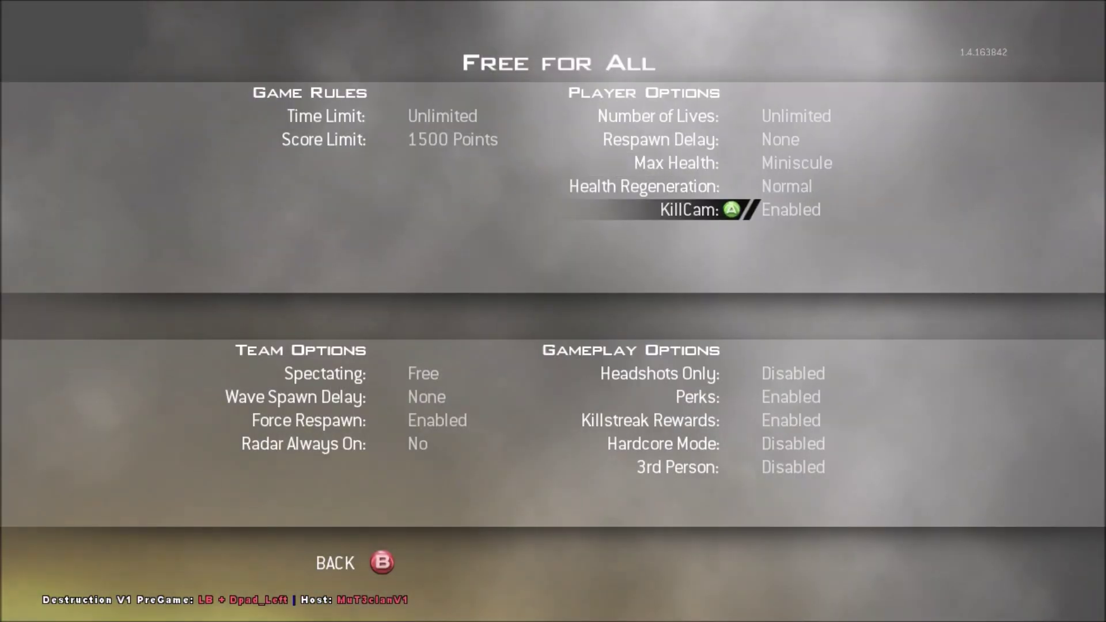
- Set Radar Always On to Yes in the Free-for-all team options
key(Down)
key(Down)
key(Left)
key(Down)
key(Down)
key(Return)
key(Up)
key(Return)
key(Right)
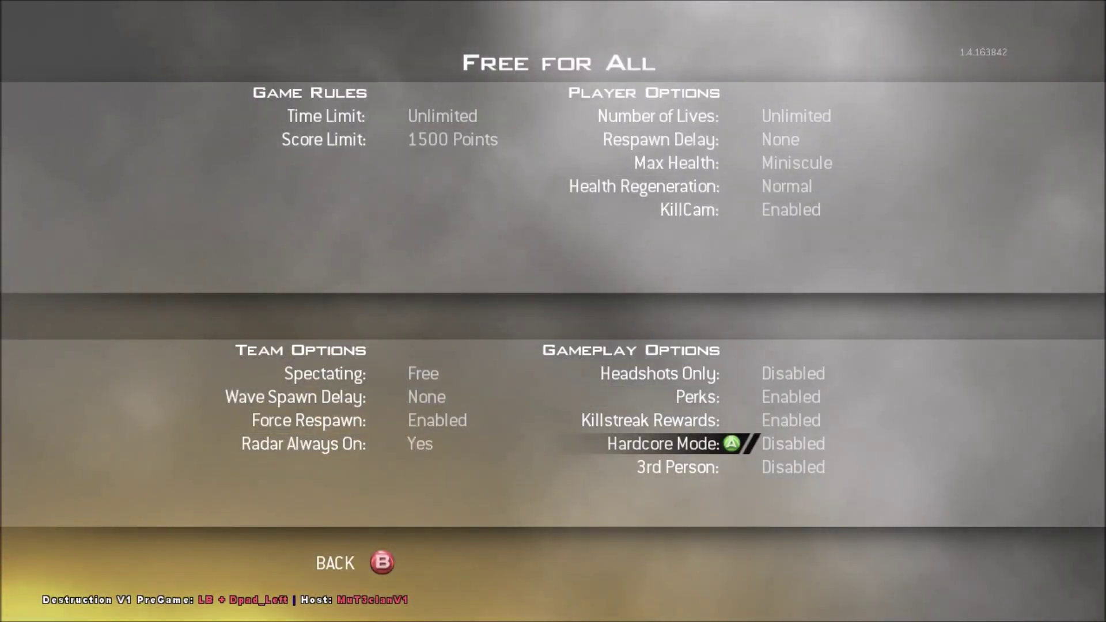
- Leave the game rules and start the System Link match on Terminal
key(Left)
key(Escape)
key(Escape)
key(Up)
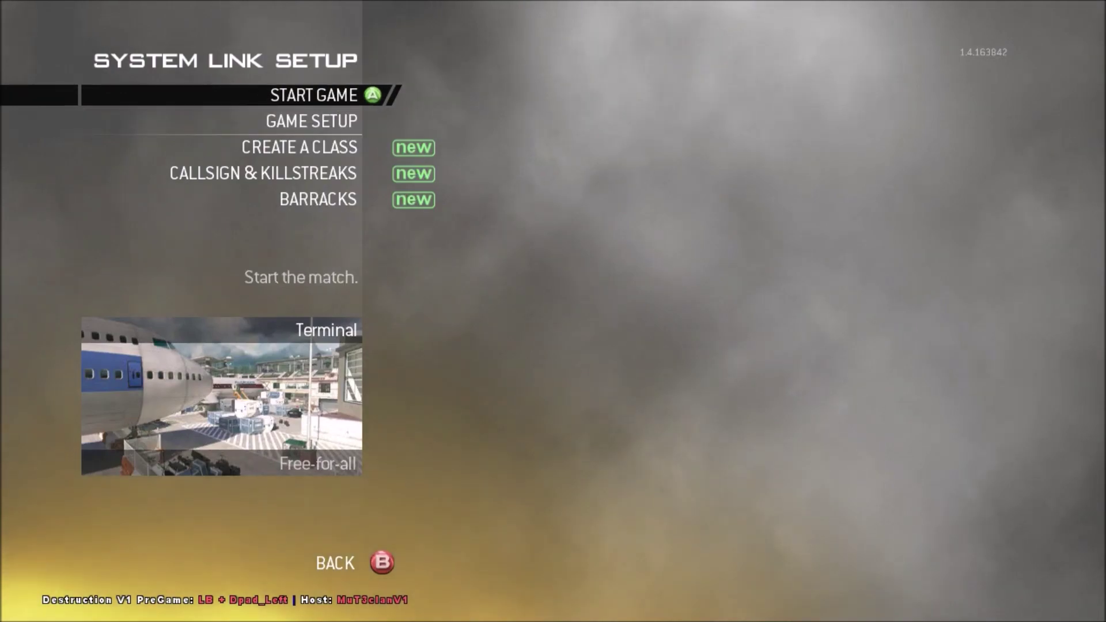
key(Return)
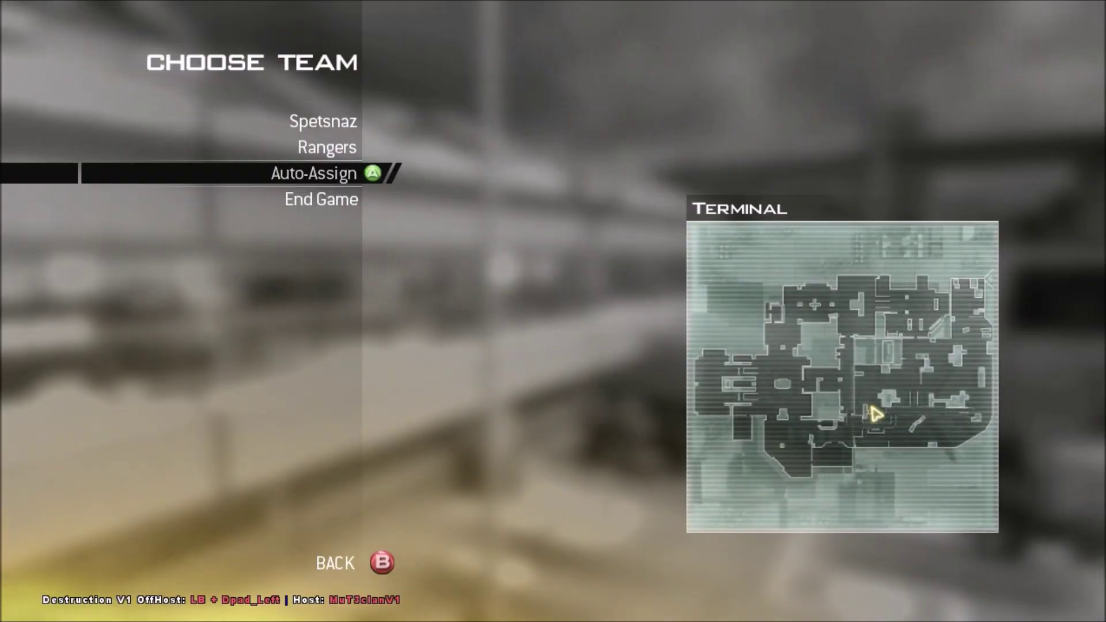
- Join the match through Auto-Assign and pick a class
key(Return)
click(295, 225)
key(Return)
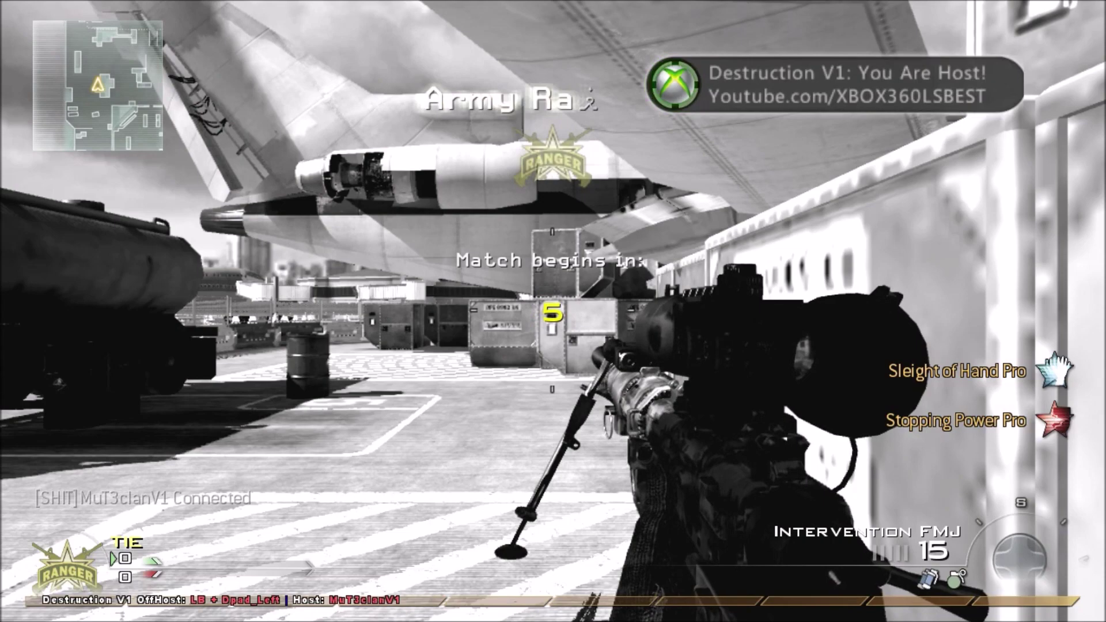
- Open the Bot Menu in the Destruction mod menu
key(Up)
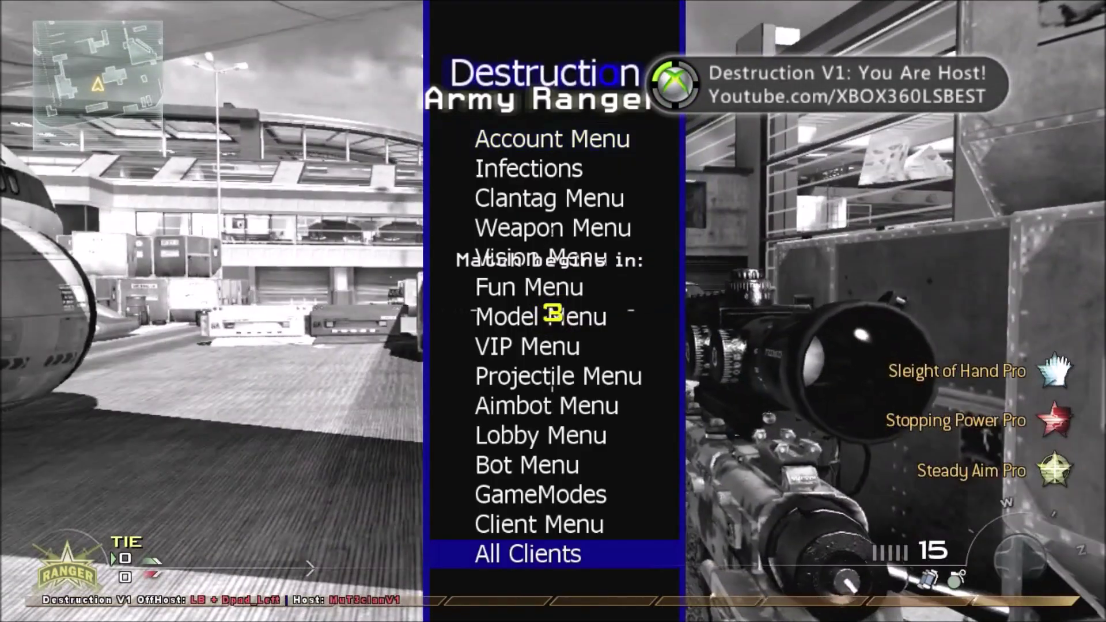
key(Up)
key(Up)
key(Down)
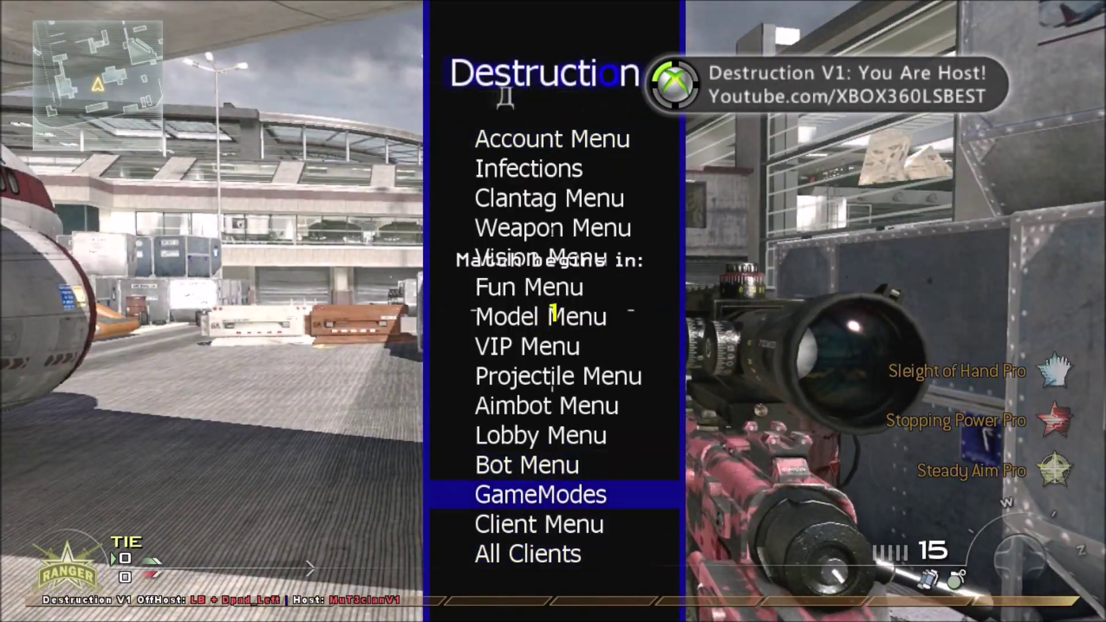
key(Up)
key(Return)
- Spawn bots repeatedly until the match is filled to its bot maximum
key(Return)
key(Return)
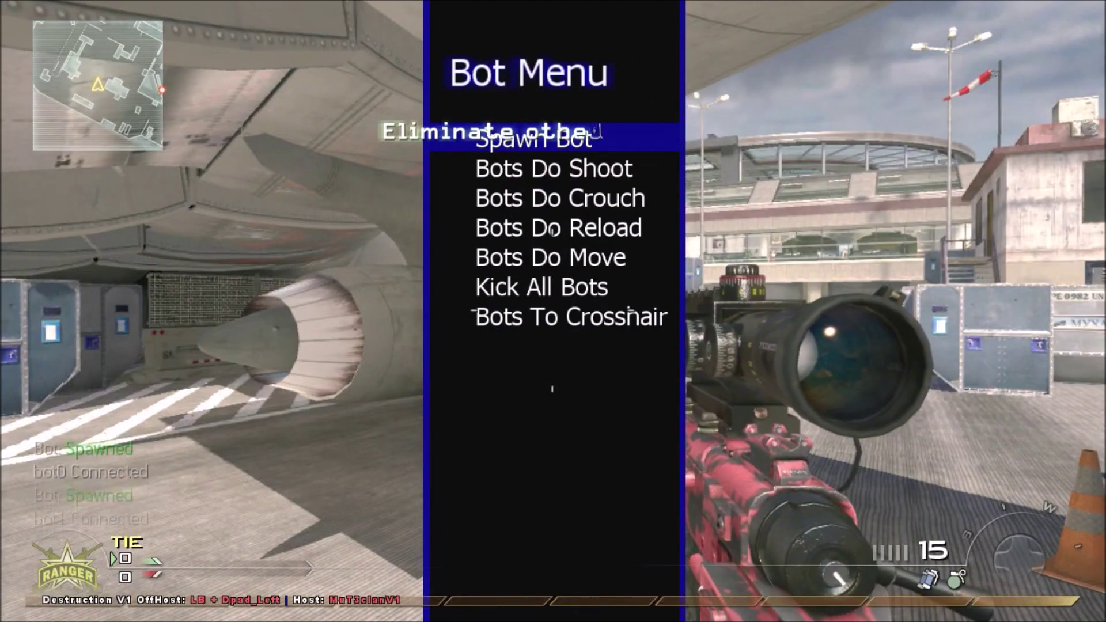
key(Return)
key(Return)
key(Return)
key(Return)
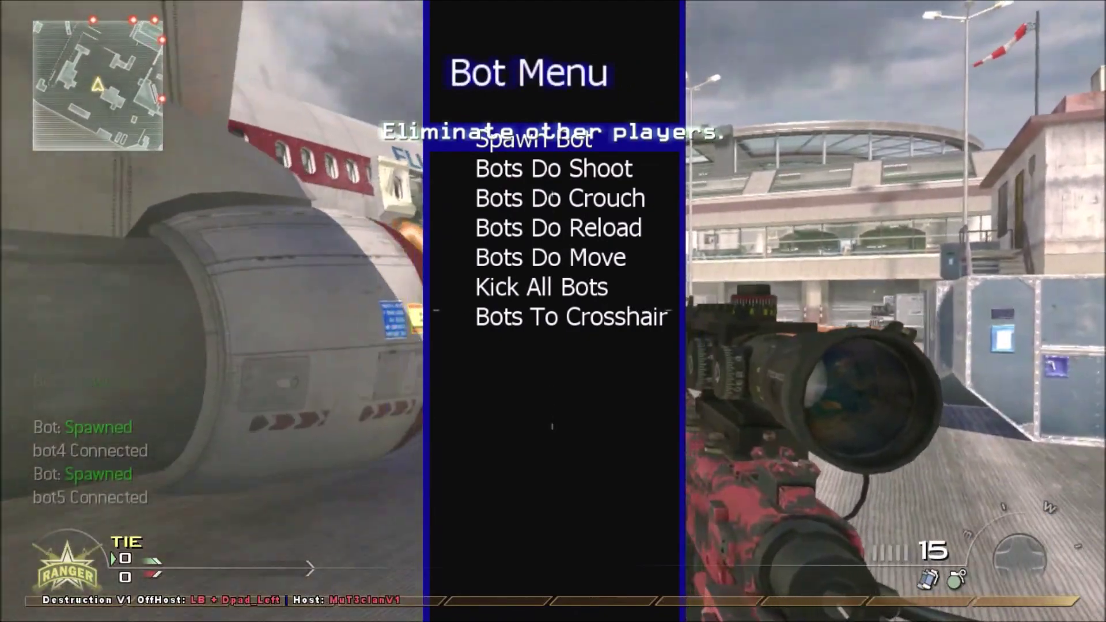
key(Return)
key(Return)
key(Return)
key(Return)
key(Return)
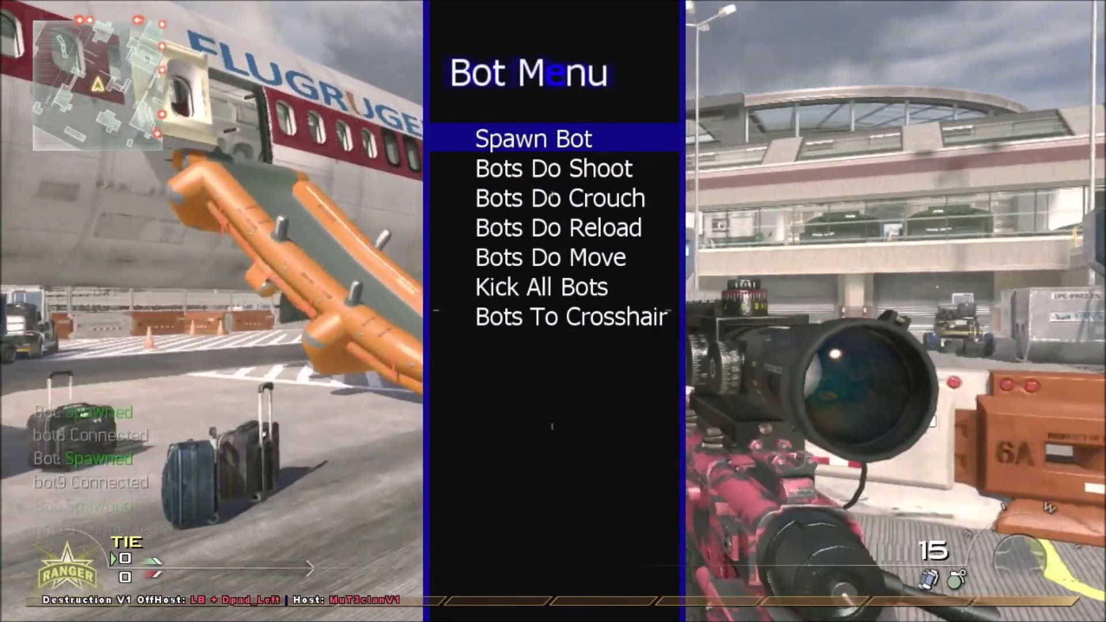
key(Return)
key(Return)
key(Return)
key(Return)
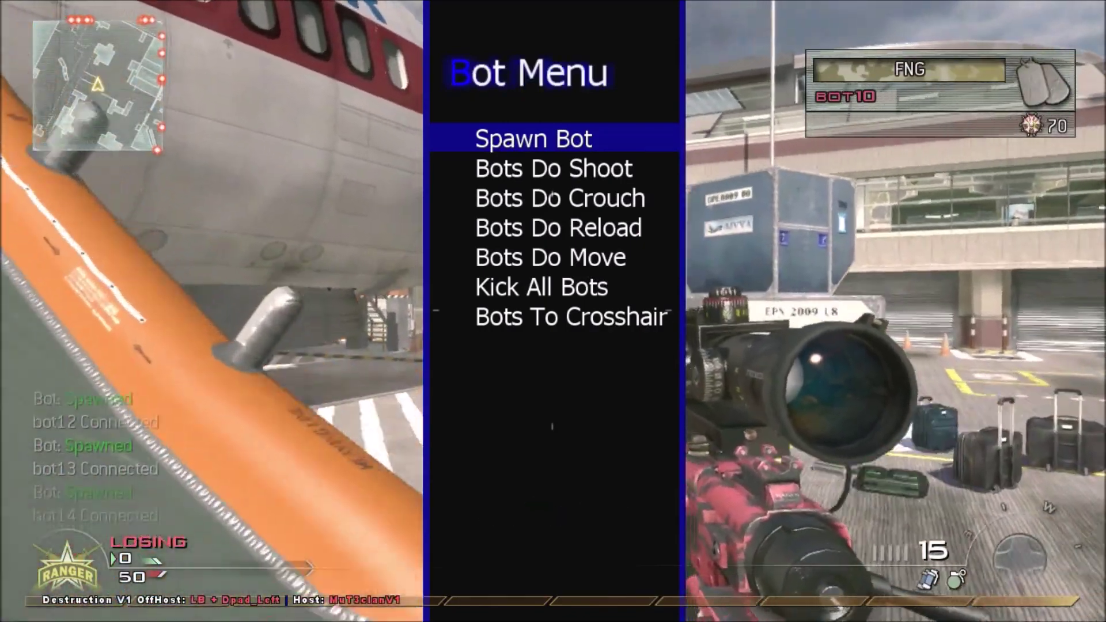
- Return to the main Destruction menu, open the VIP Menu and turn on Unlimited Ammo
key(Escape)
key(Down)
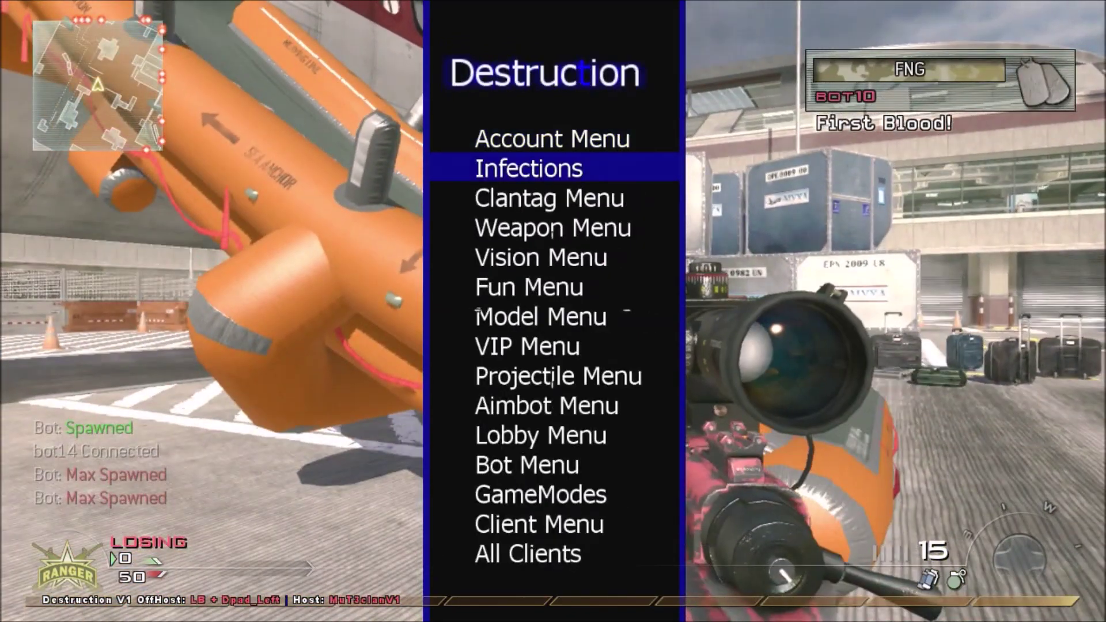
key(Down)
key(Down)
key(Down)
key(Down)
key(Down)
key(Down)
key(Return)
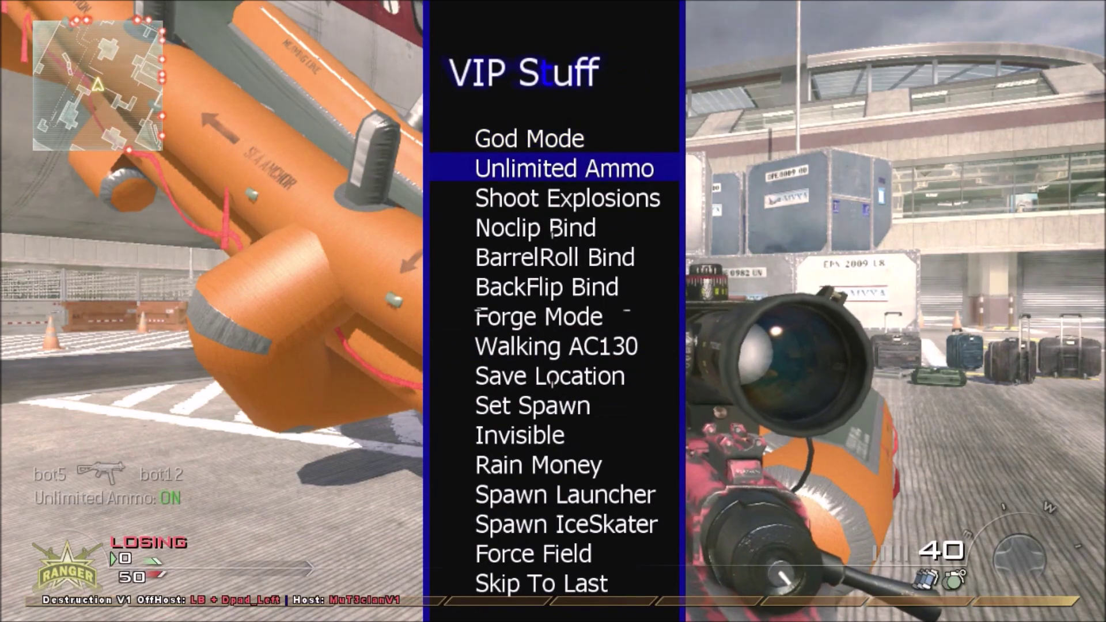
- Use Skip To Last in the VIP Menu to advance the score to the last kill
key(Down)
key(Down)
key(Down)
key(Down)
key(Down)
key(Down)
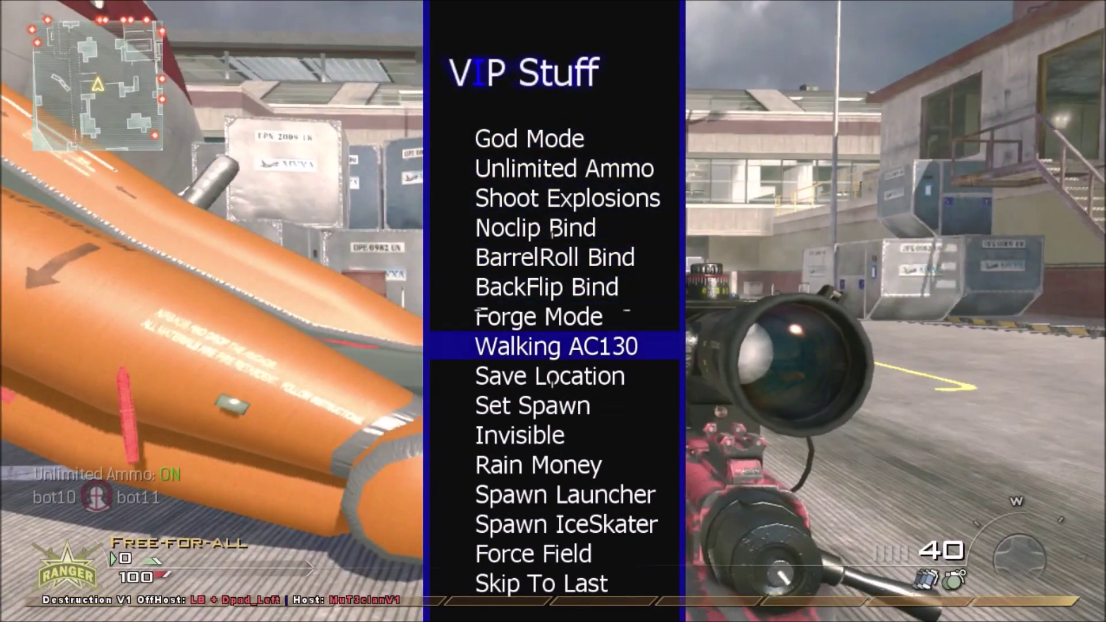
key(Down)
key(Down)
key(Down)
key(Down)
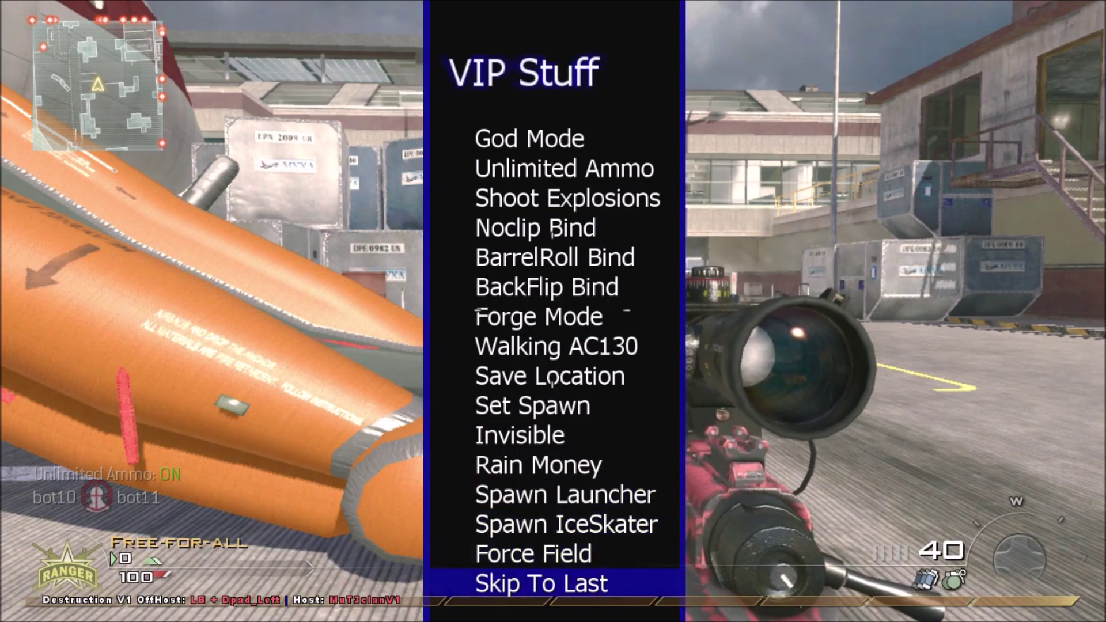
key(Return)
- Enable BackFlip Bind in the VIP Menu and close the Destruction menu
key(Up)
key(Up)
key(Up)
key(Up)
key(Up)
key(Up)
key(Up)
key(Up)
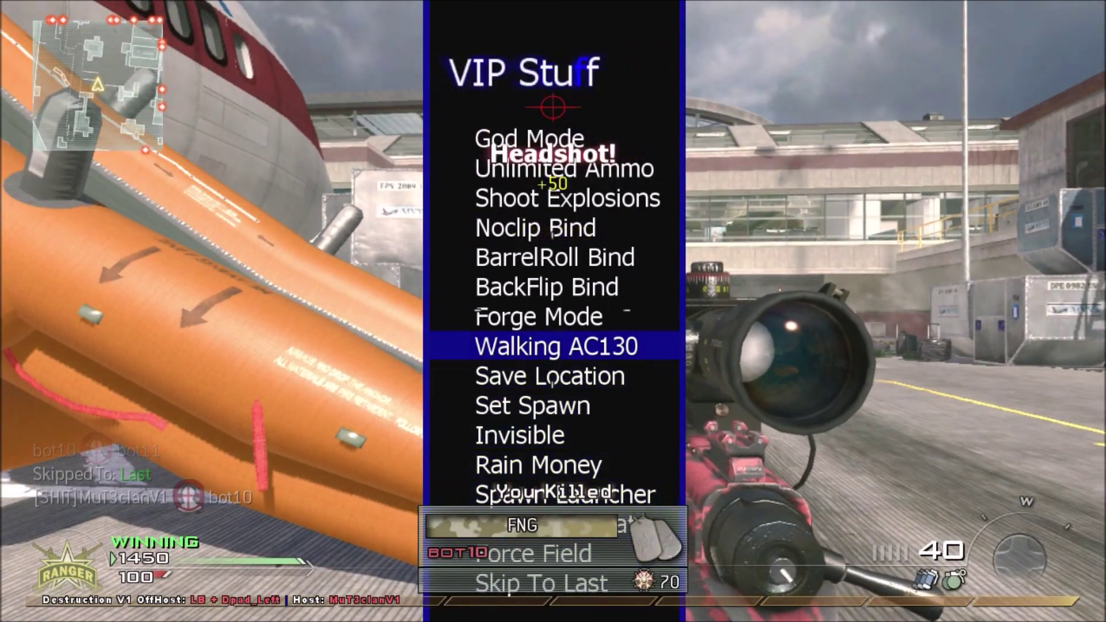
key(Up)
key(Up)
key(Return)
key(BackSpace)
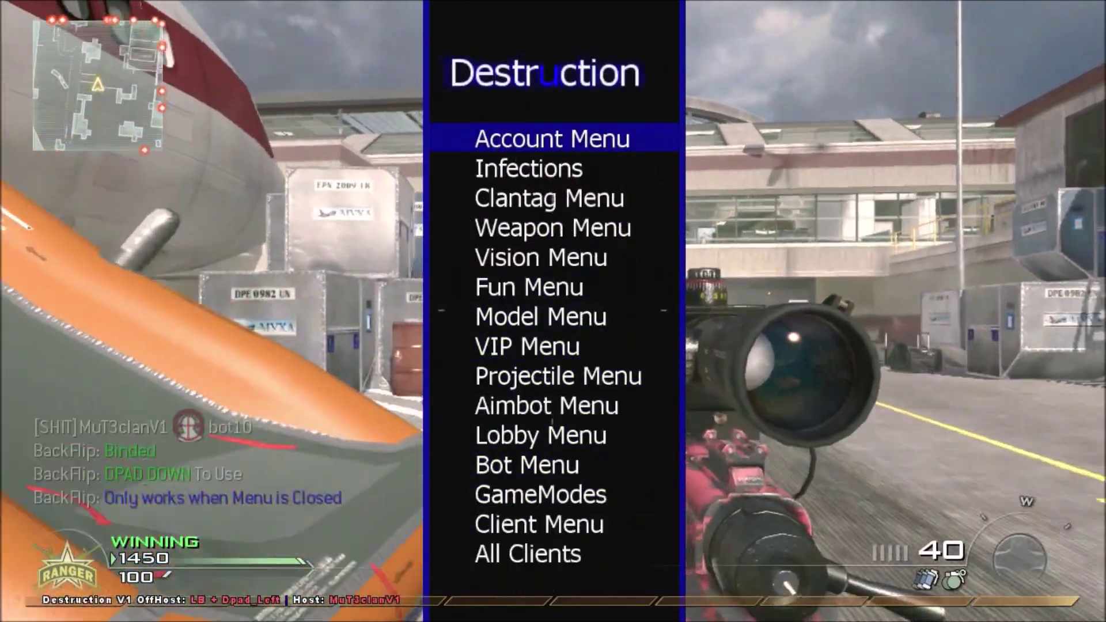
key(BackSpace)
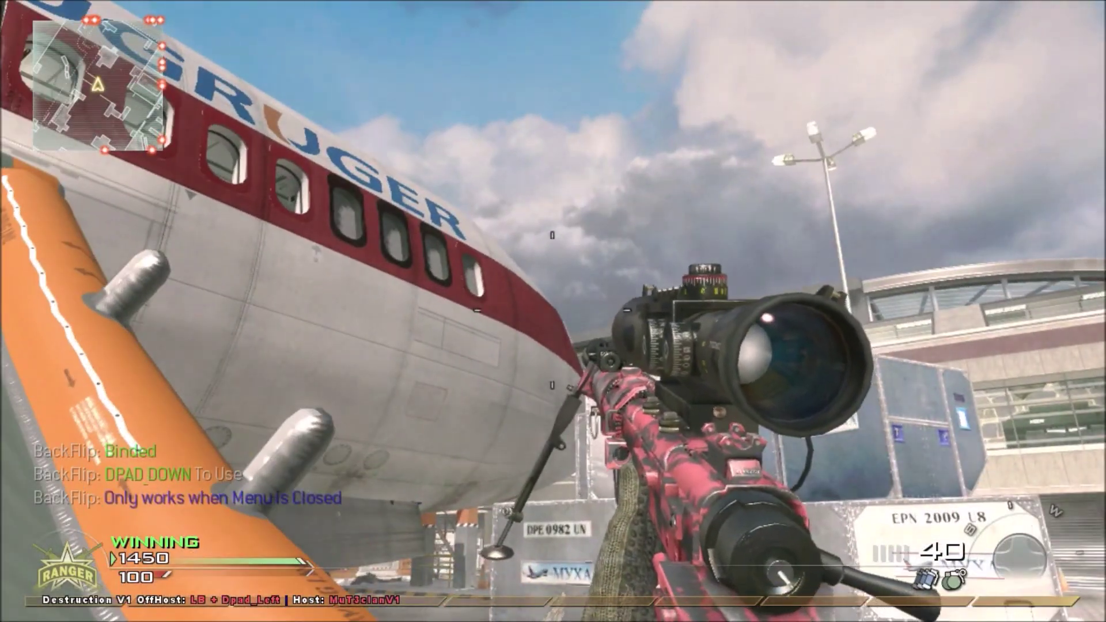
- Enable Noclip Bind in the VIP Menu and close the Destruction menu
key(Up)
key(Down)
key(Down)
key(Down)
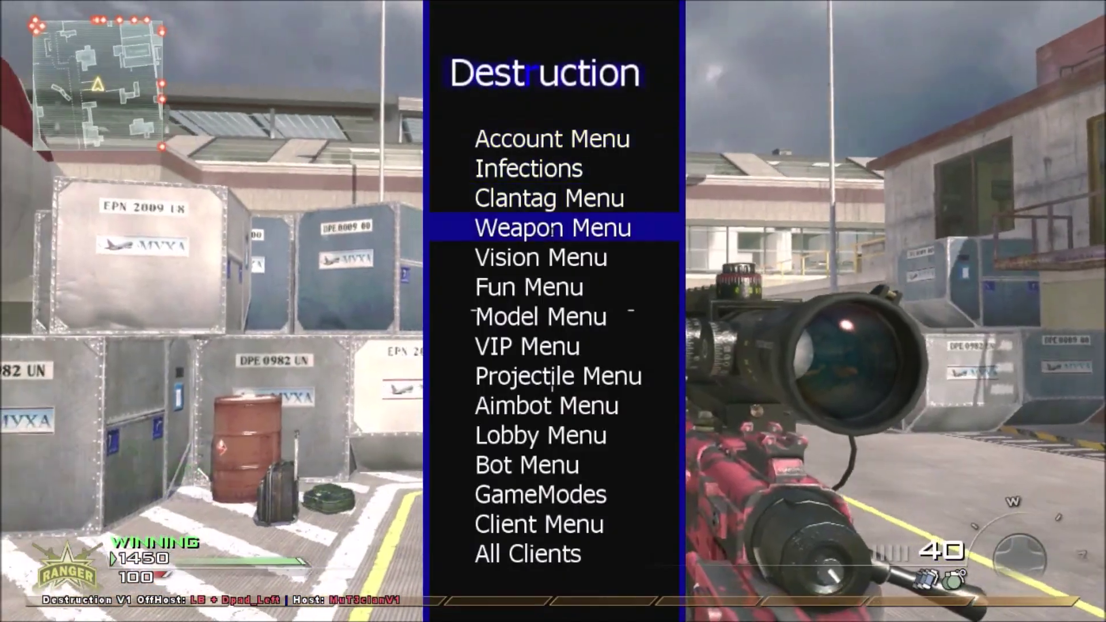
key(Down)
key(Down)
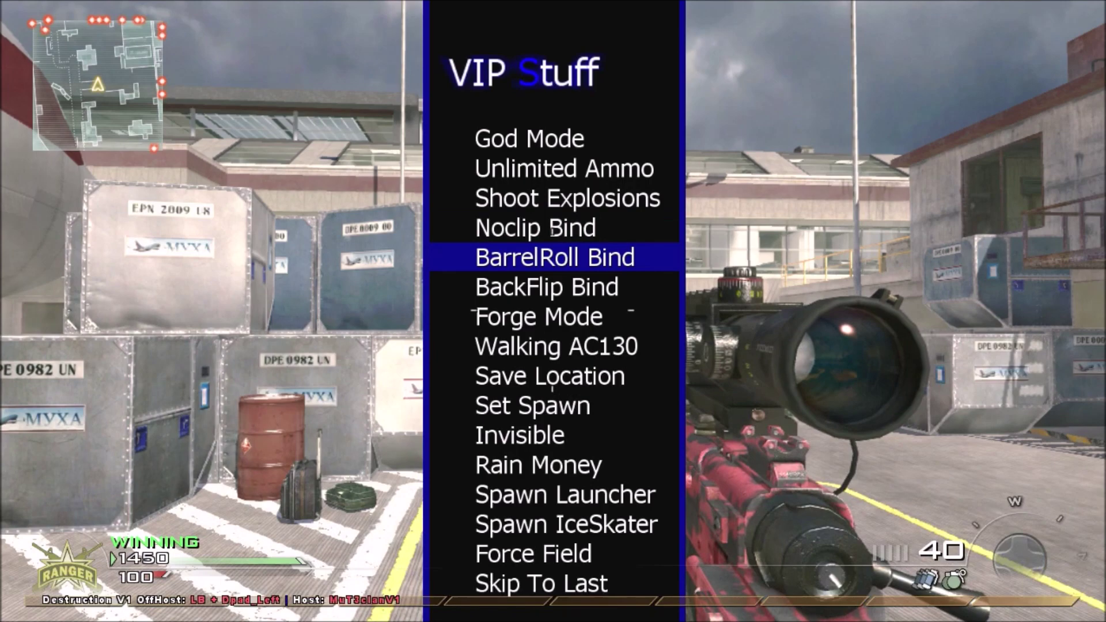
key(BackSpace)
key(BackSpace)
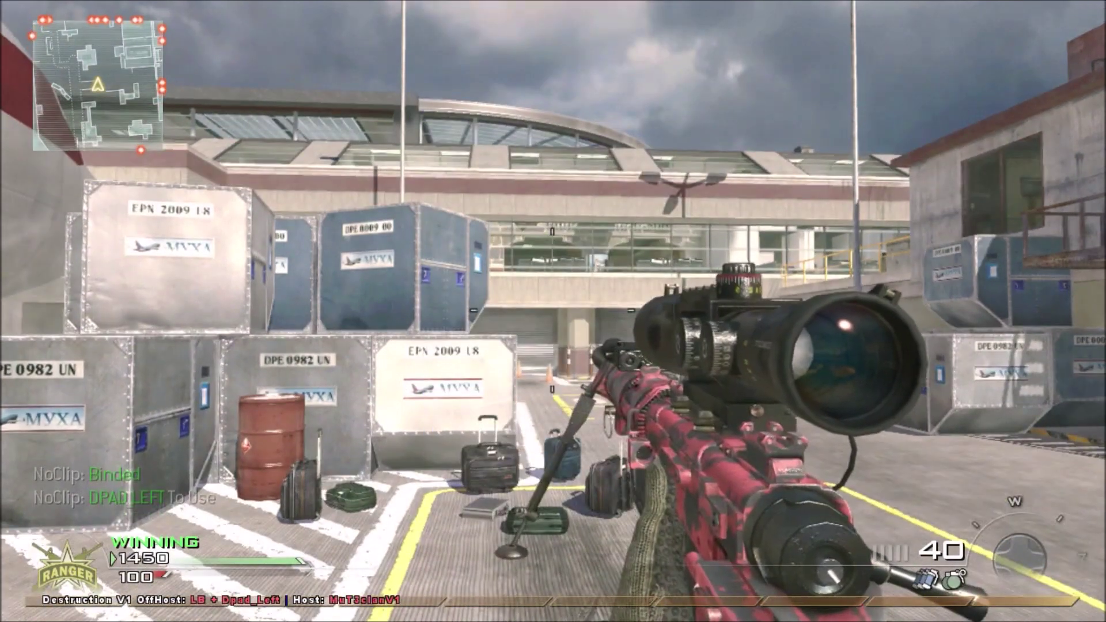
- Fly with NoClip to a high ledge overlooking the parked planes and the terminal
key(Left)
key(w)
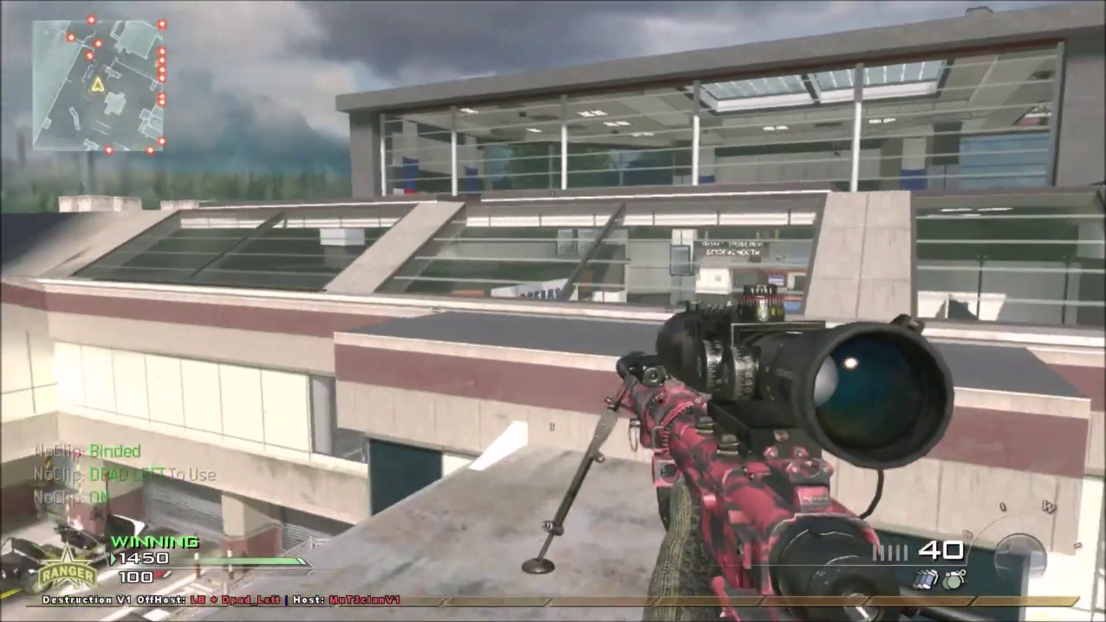
key(w)
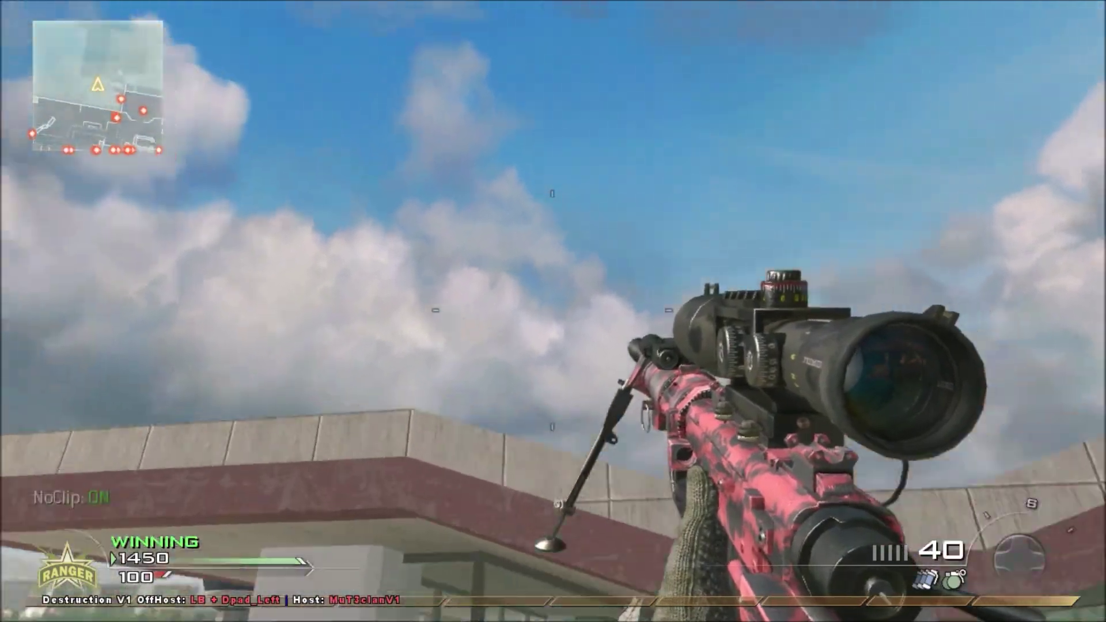
key(w)
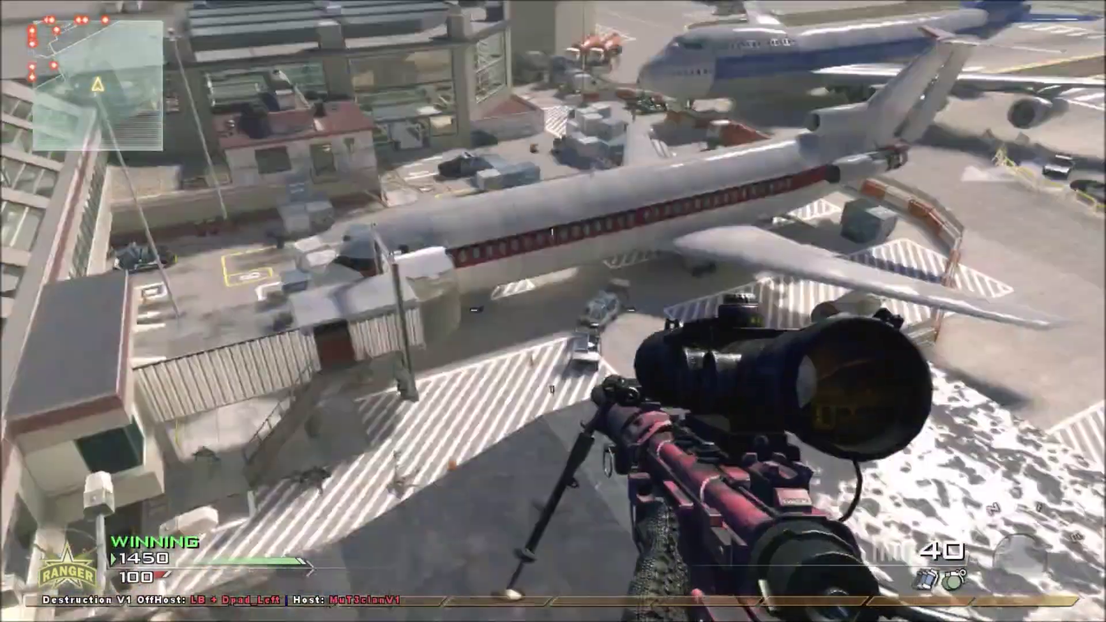
key(Left)
key(Left)
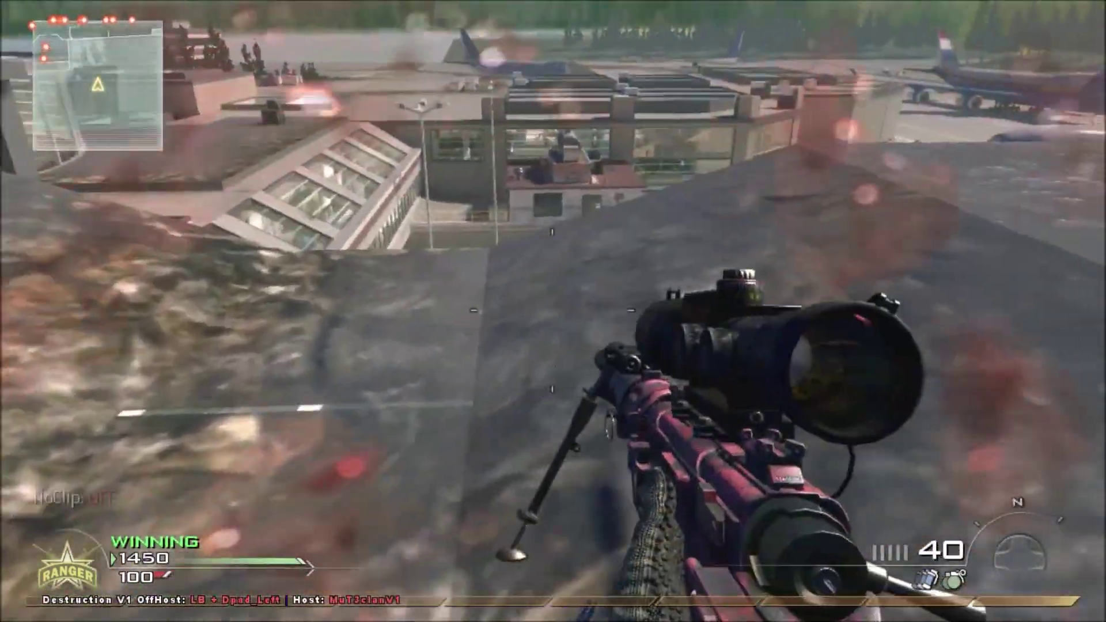
key(Left)
- Reopen the Destruction menu and enter the VIP Menu
key(Up)
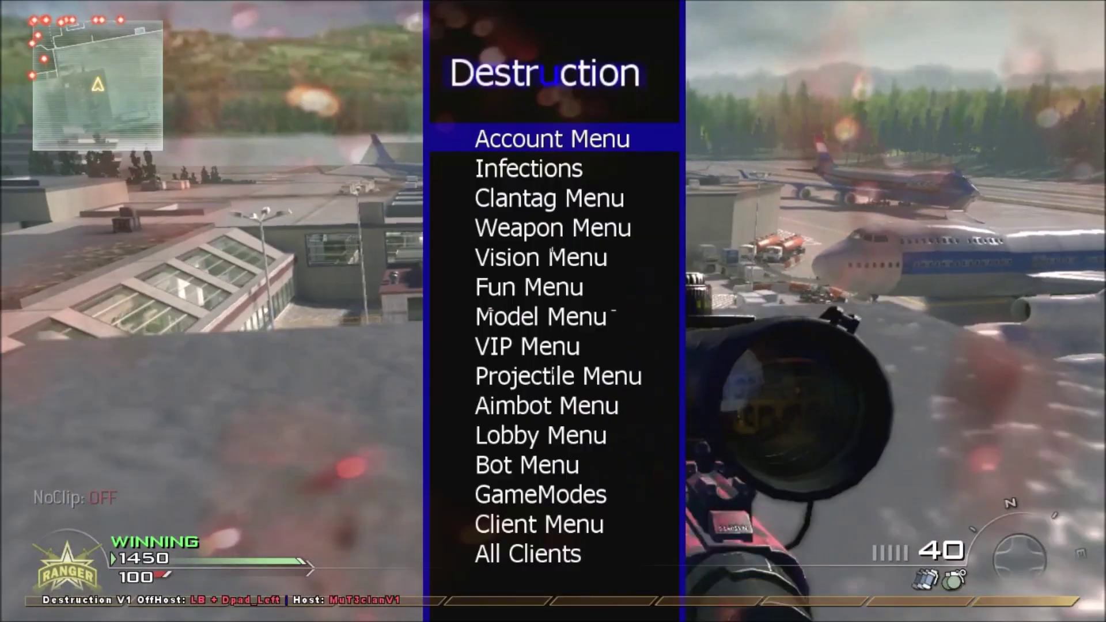
key(Down)
key(Down)
key(Down)
key(Down)
key(Down)
key(Down)
key(Down)
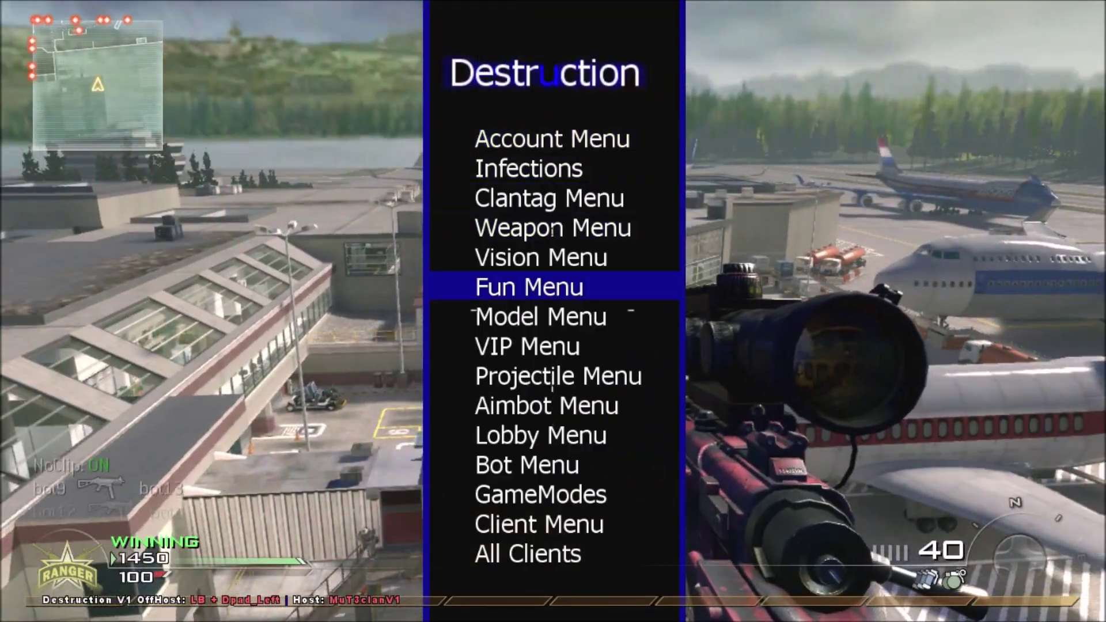
key(Down)
key(Up)
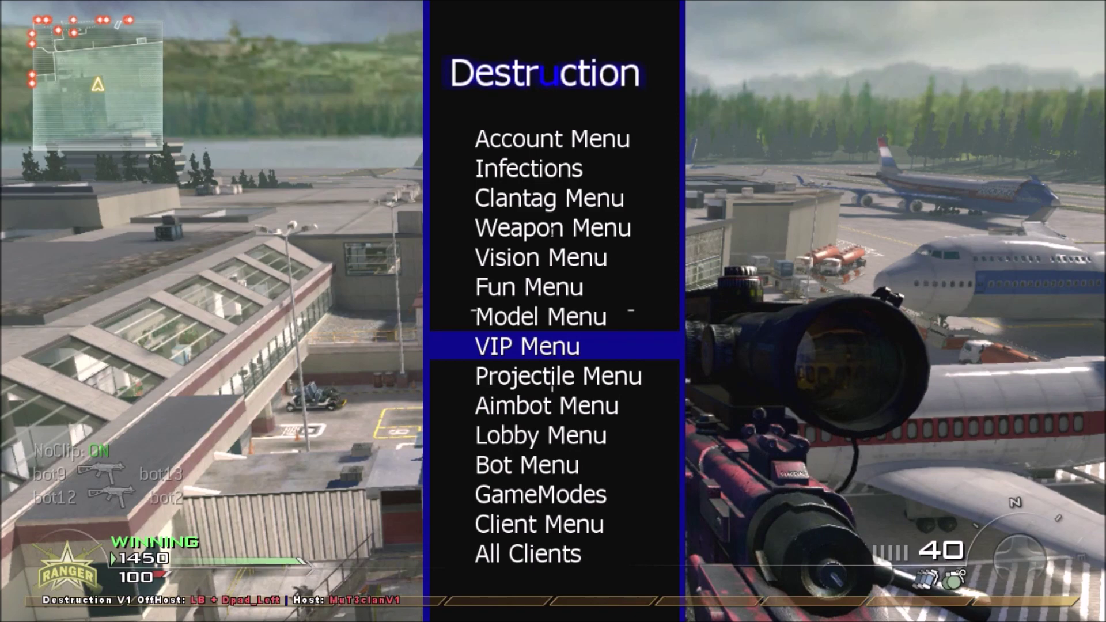
key(Down)
key(Up)
key(Return)
- Set the spawn point at the current ledge position with Set Spawn
key(Down)
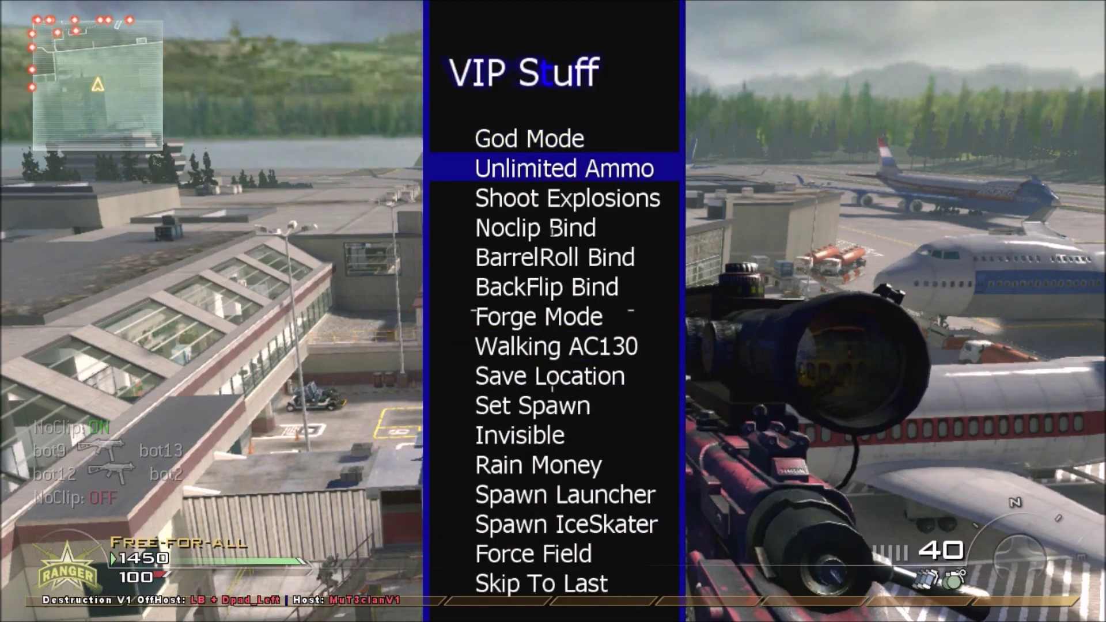
key(Up)
key(Up)
key(Up)
key(Up)
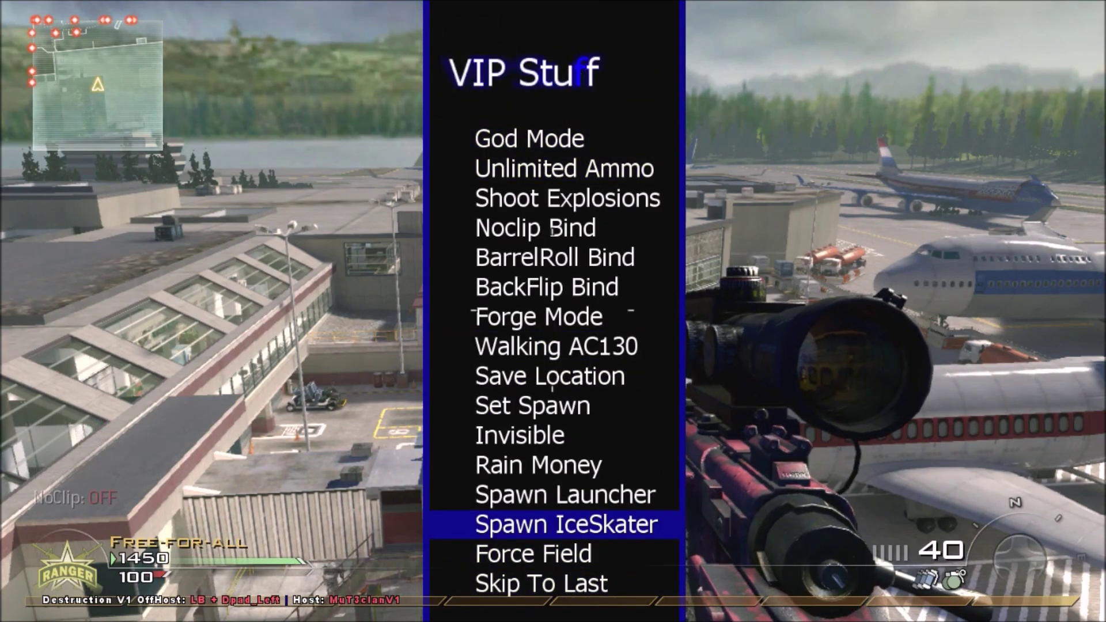
key(Up)
key(Up)
key(Up)
key(Up)
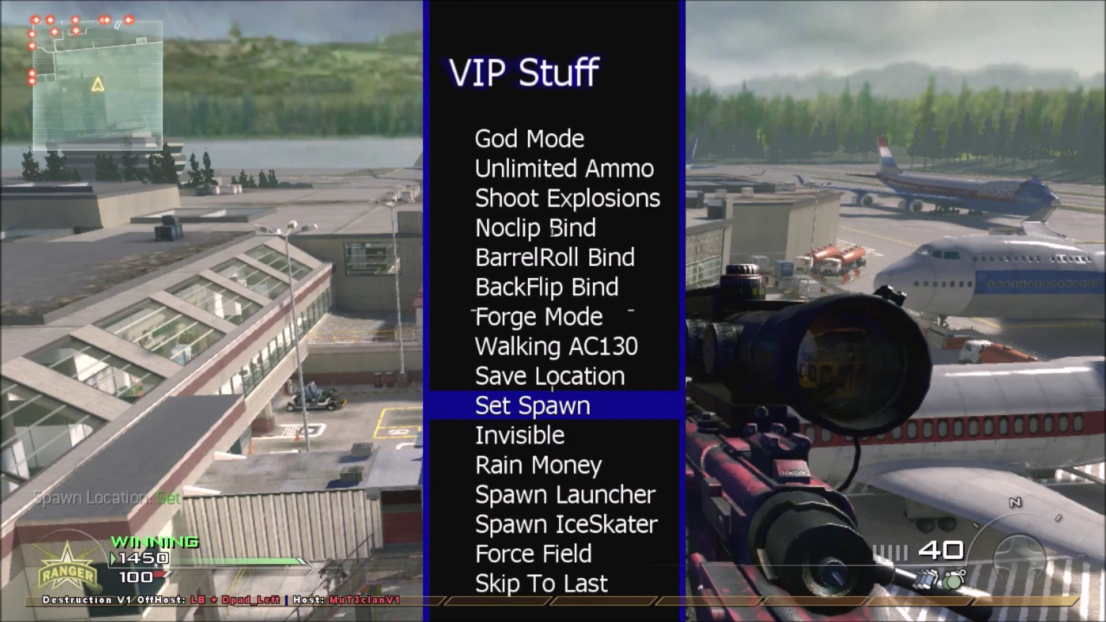
- Store the current position on the ledge with Save Location
key(Down)
key(Down)
key(Up)
key(Up)
key(Up)
key(Return)
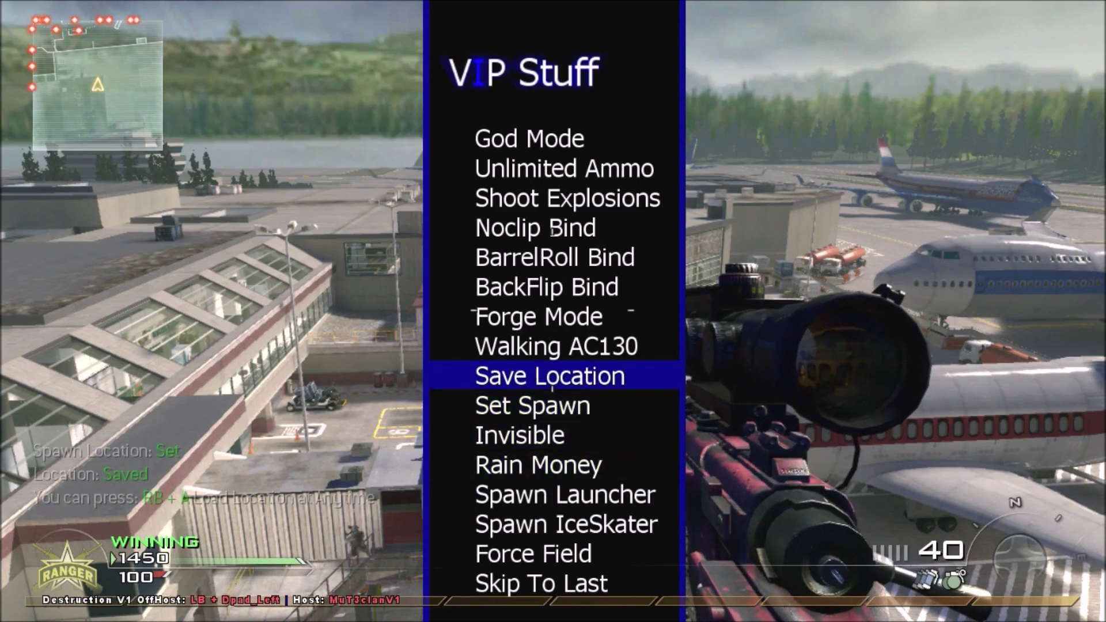
- Leave VIP Stuff and enter the Lobby Menu to look through its match options, including End Game and Fast-Restart
key(Escape)
key(Down)
key(Down)
key(Down)
key(Down)
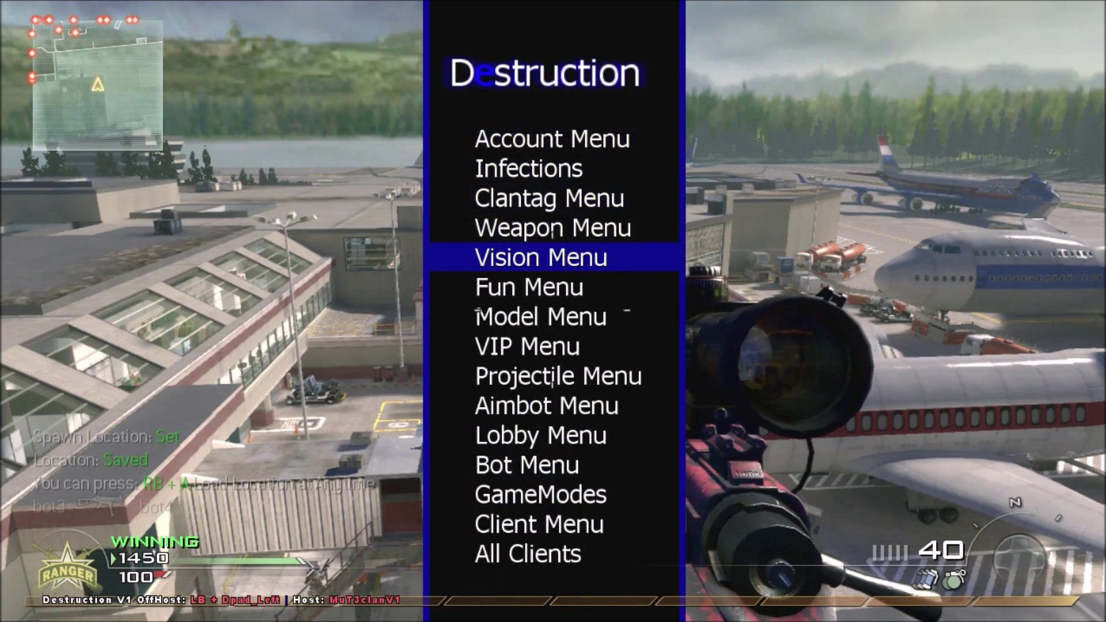
key(Down)
key(Down)
key(Down)
key(Down)
key(Down)
key(Down)
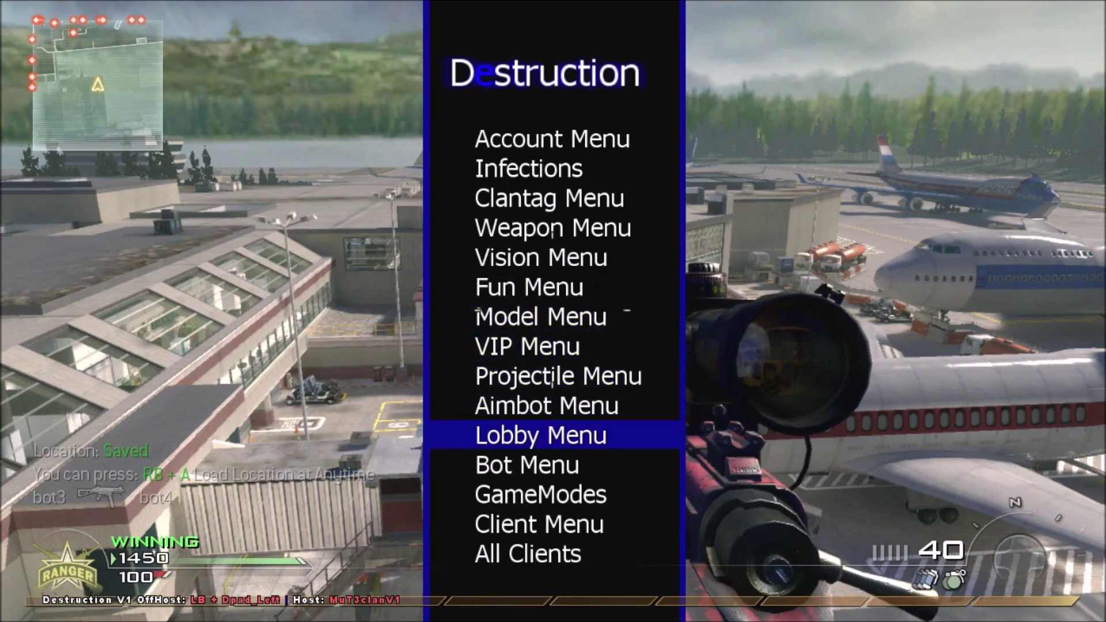
key(Return)
key(Up)
key(Up)
key(Up)
key(Up)
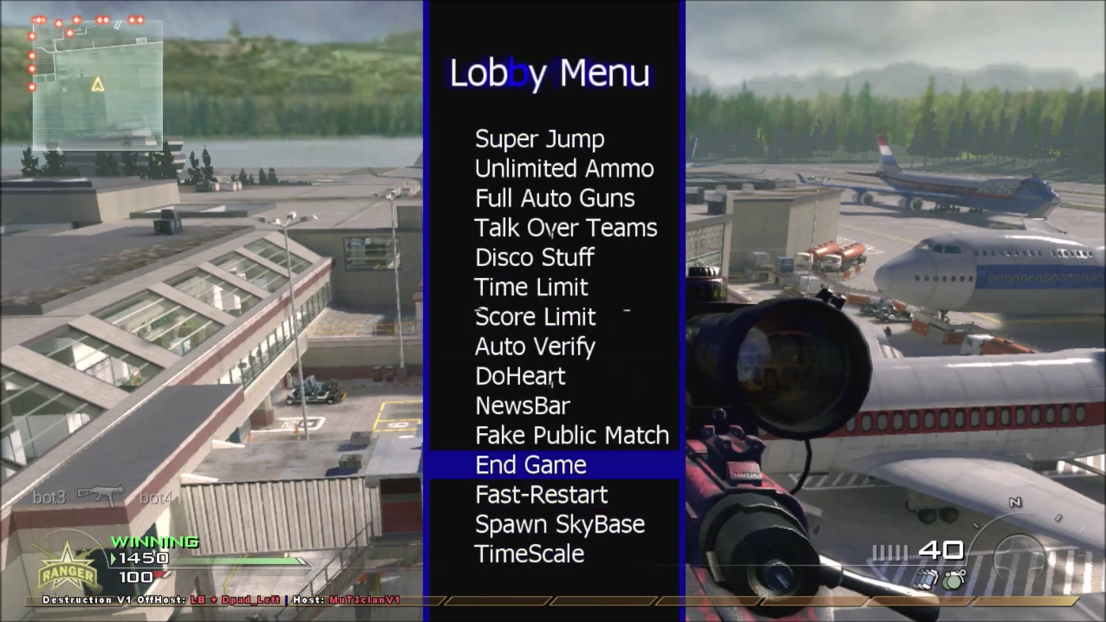
- Enter the Aimbot Menu, set the aimbot to Legit TrickShot, and close the Destruction menu
key(Escape)
key(Down)
key(Down)
key(Down)
key(Down)
key(Down)
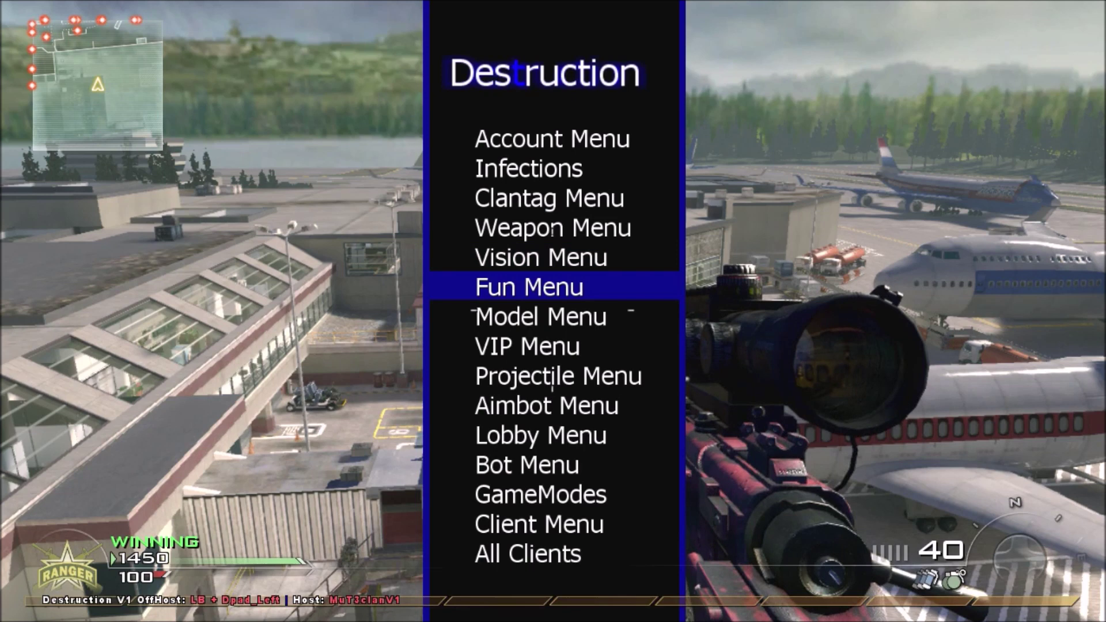
key(Down)
key(Down)
key(Down)
key(Down)
key(Down)
key(Up)
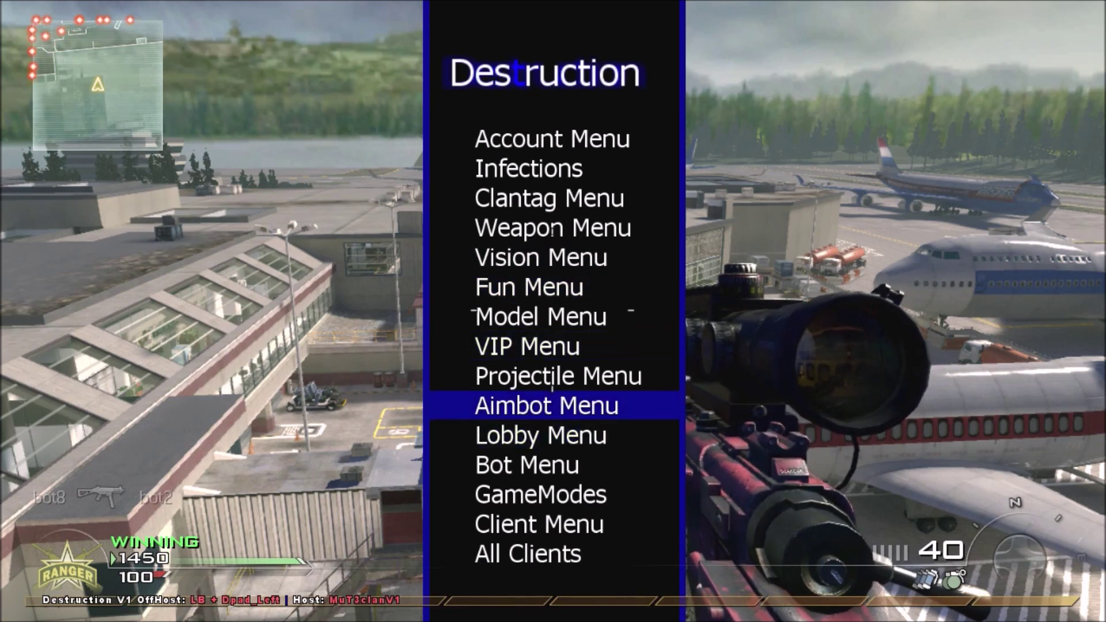
key(Return)
key(Down)
key(Down)
key(Down)
key(Down)
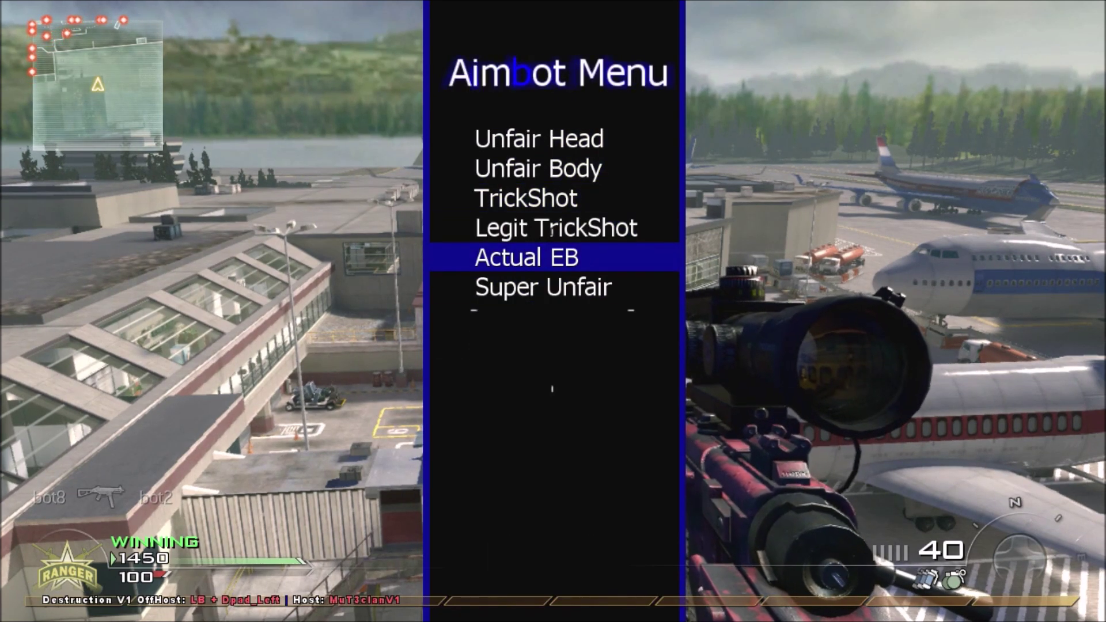
key(Down)
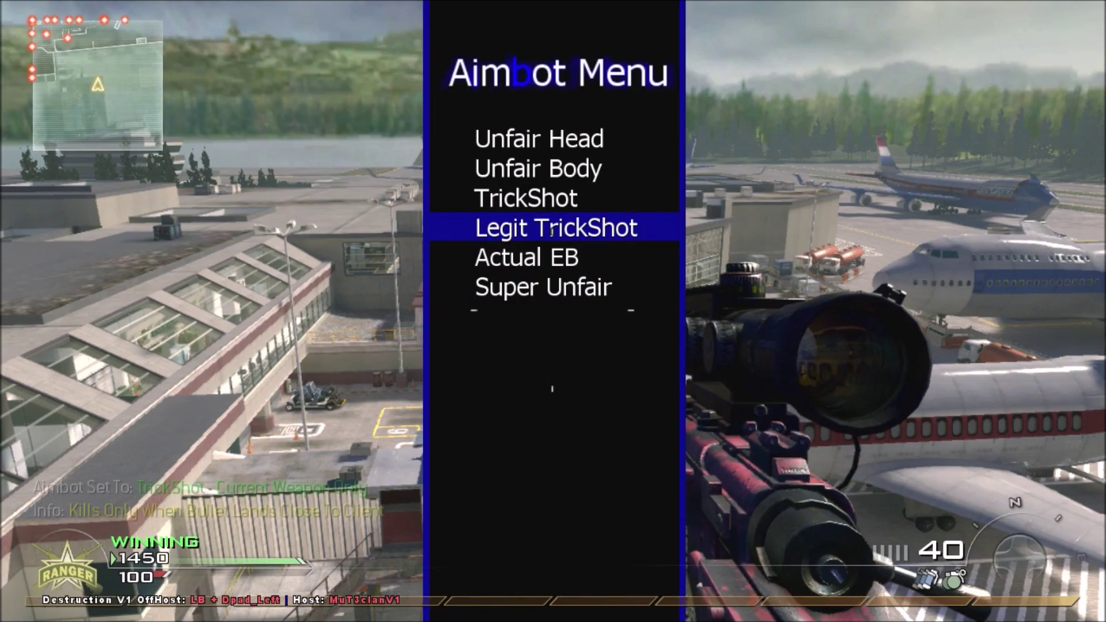
key(Escape)
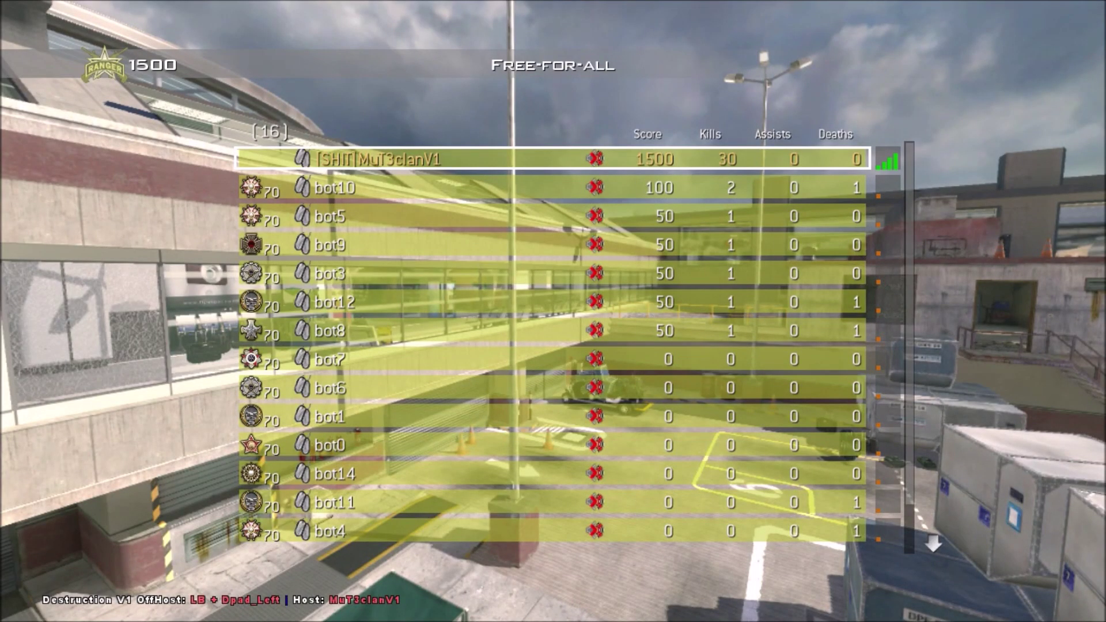
- View the Destruction V1 PreGame options for host, map, game type and forced start over the match summary
key(Left)
key(Down)
key(Up)
key(Down)
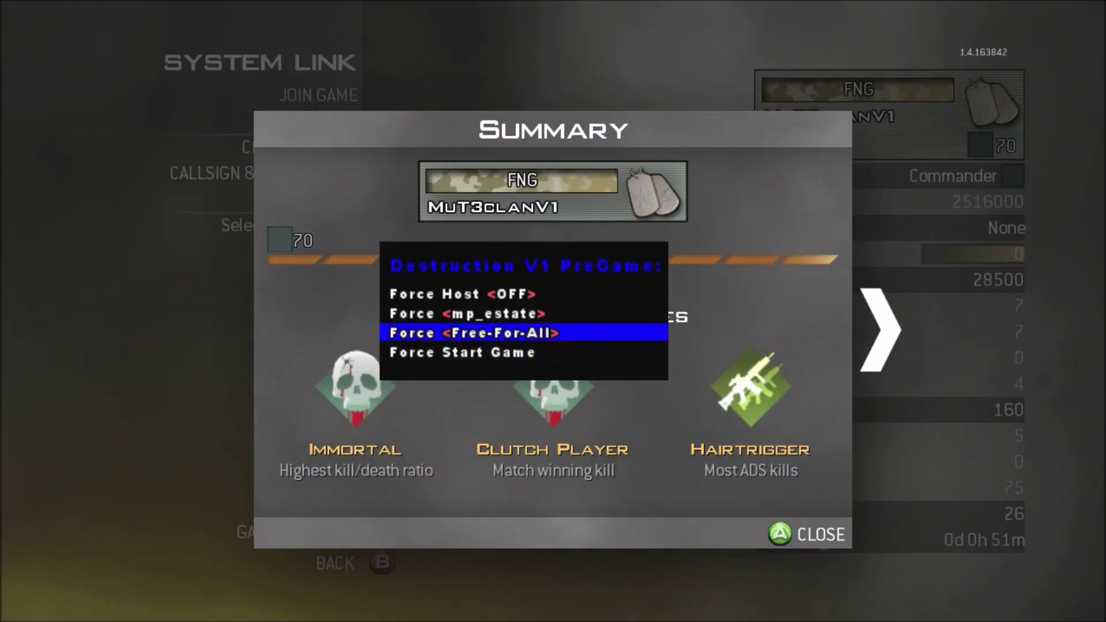
key(Up)
key(Escape)
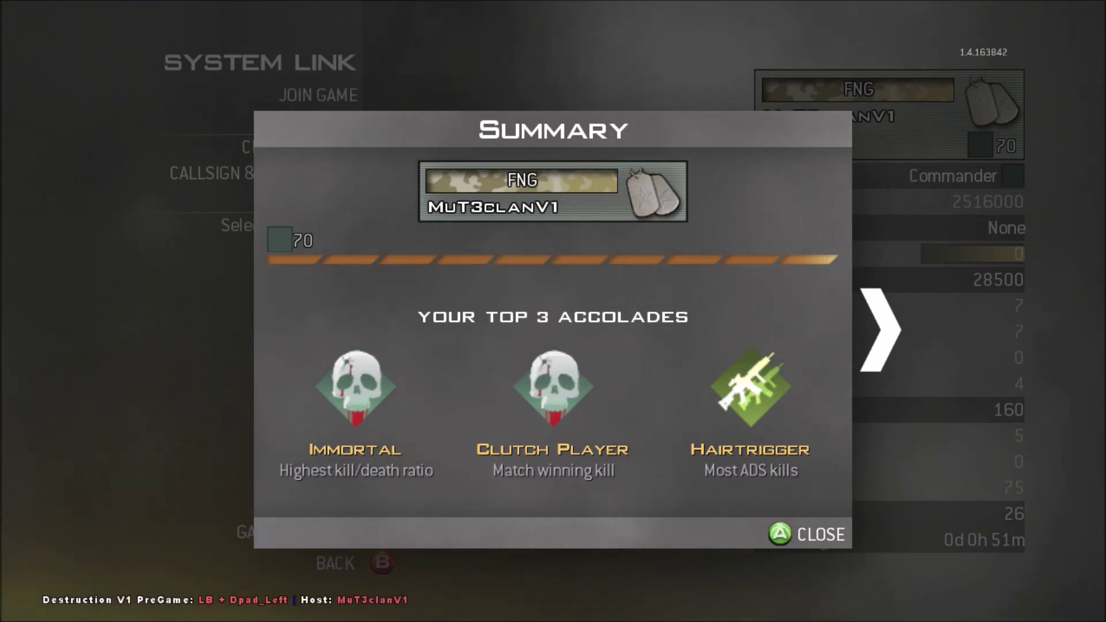
- Close the match summary and go to the System Link Setup screen
key(Return)
key(Down)
key(Return)
key(Down)
key(Down)
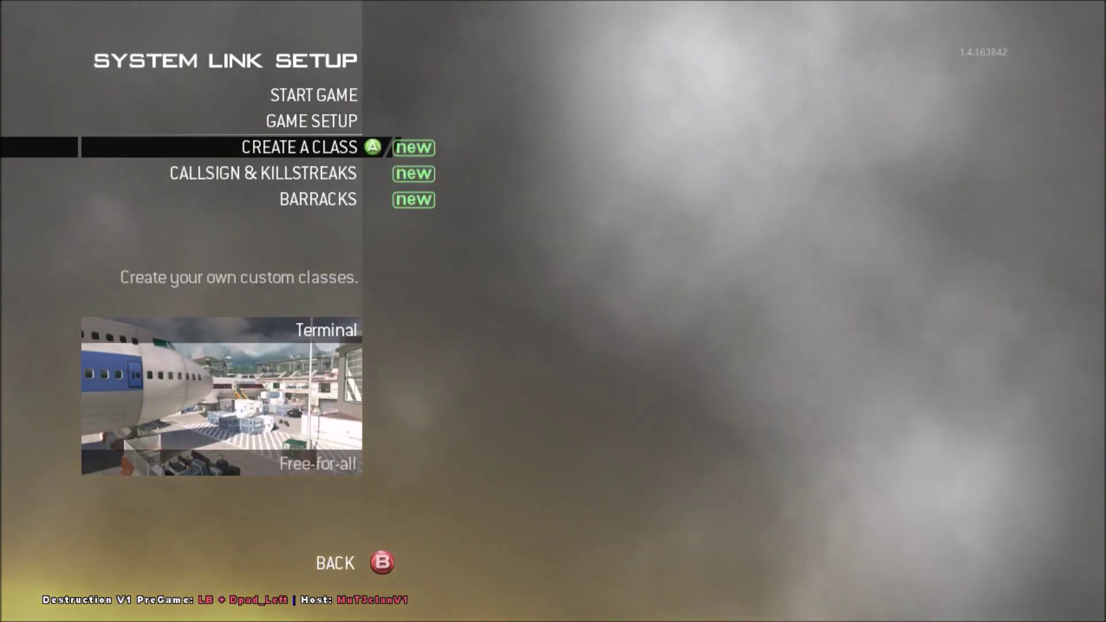
- Cycle the PreGame menu's forced map through mp_derail and mp_oilrig, ending with Headquarters on Invasion, and close the menu
key(Left)
key(Down)
key(Up)
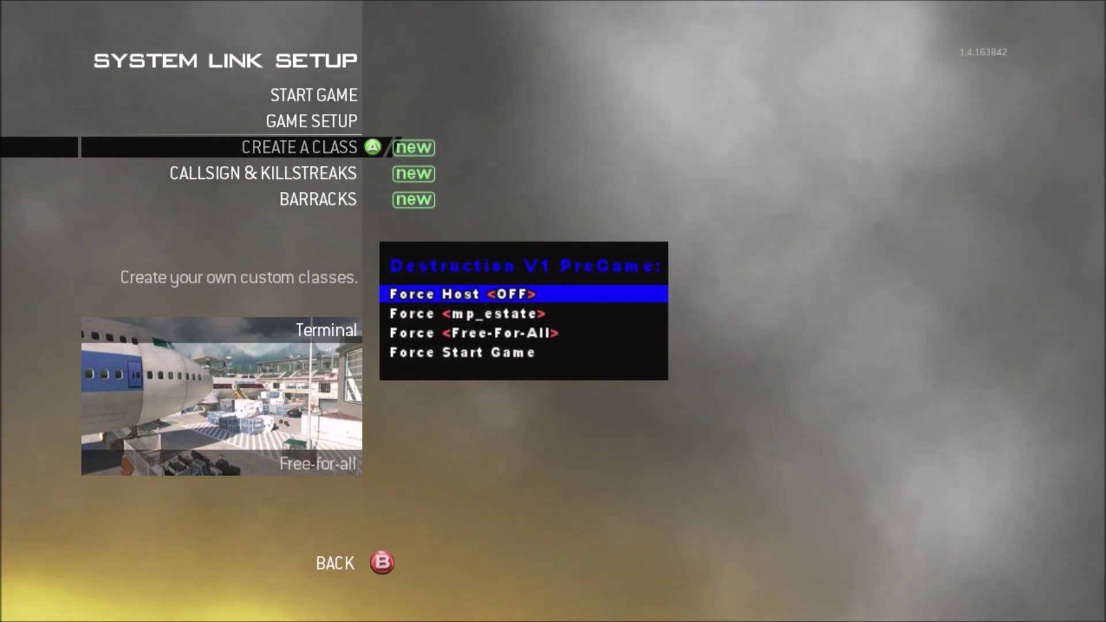
key(Down)
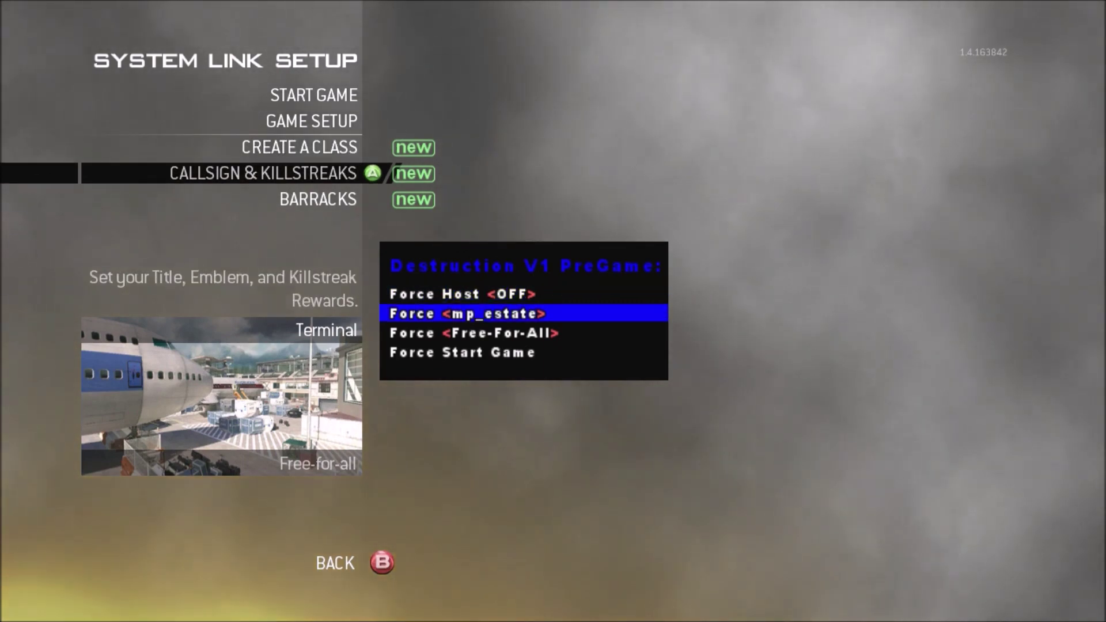
key(Up)
key(Down)
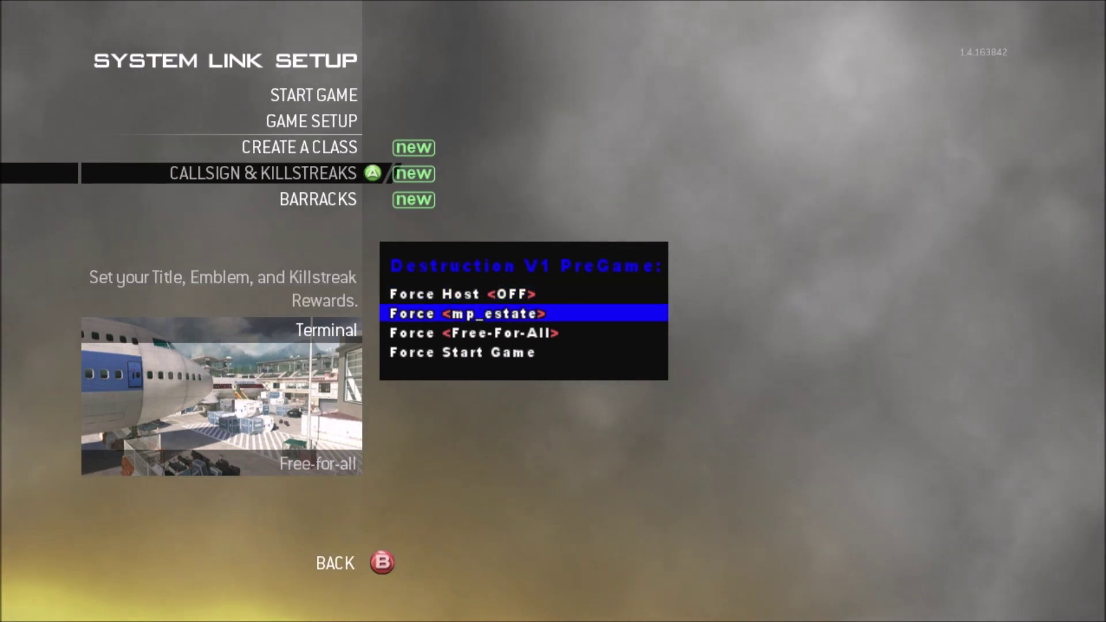
key(Left)
key(Right)
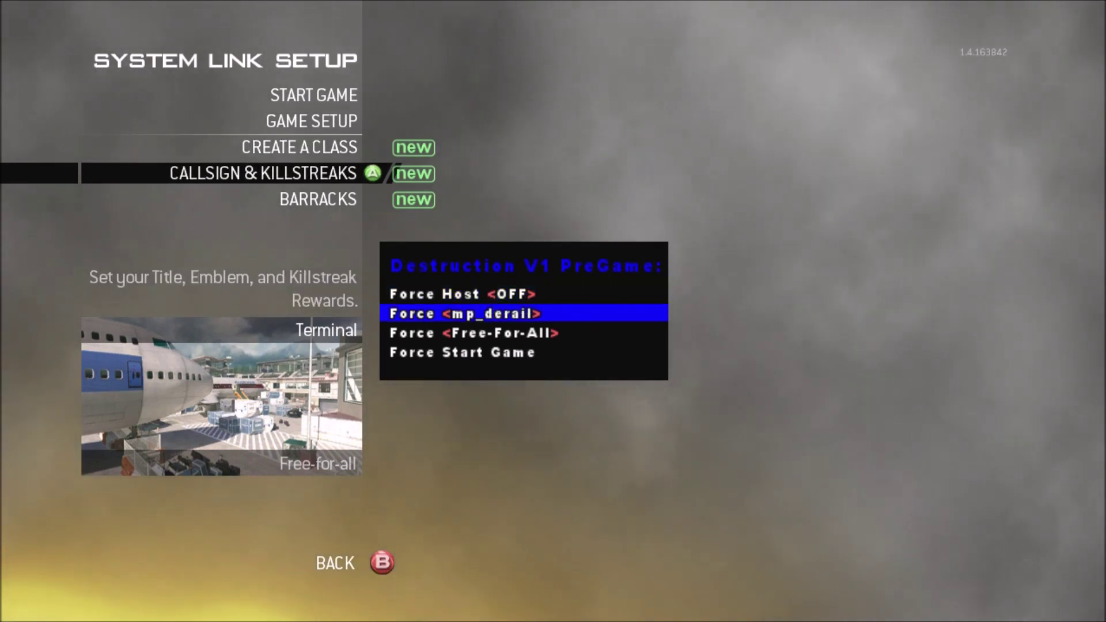
key(Left)
key(Left)
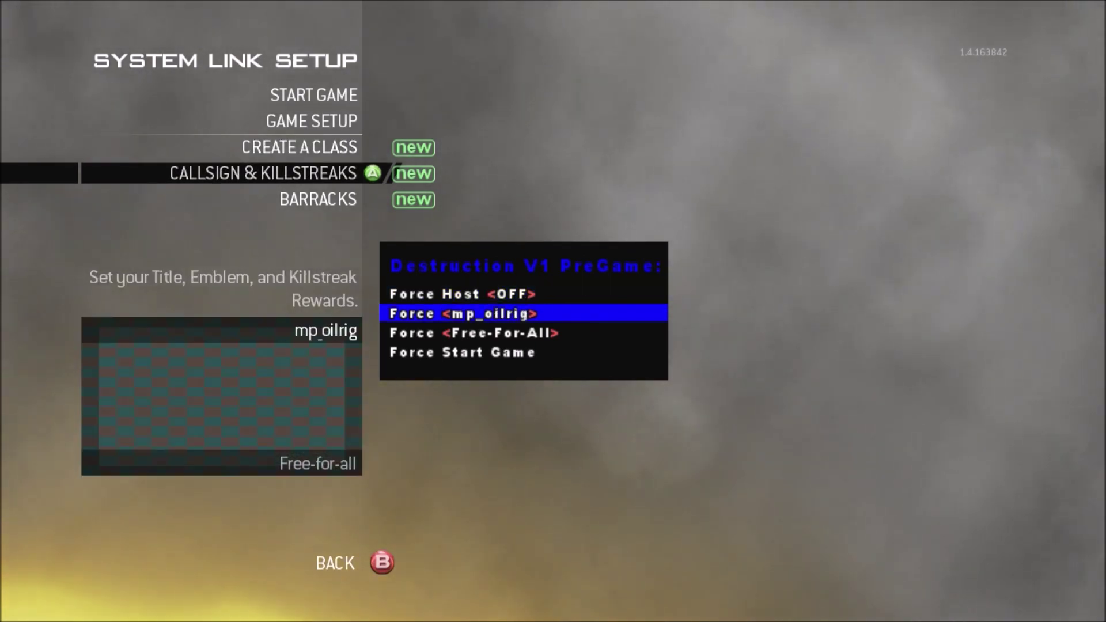
key(Escape)
key(Up)
key(Down)
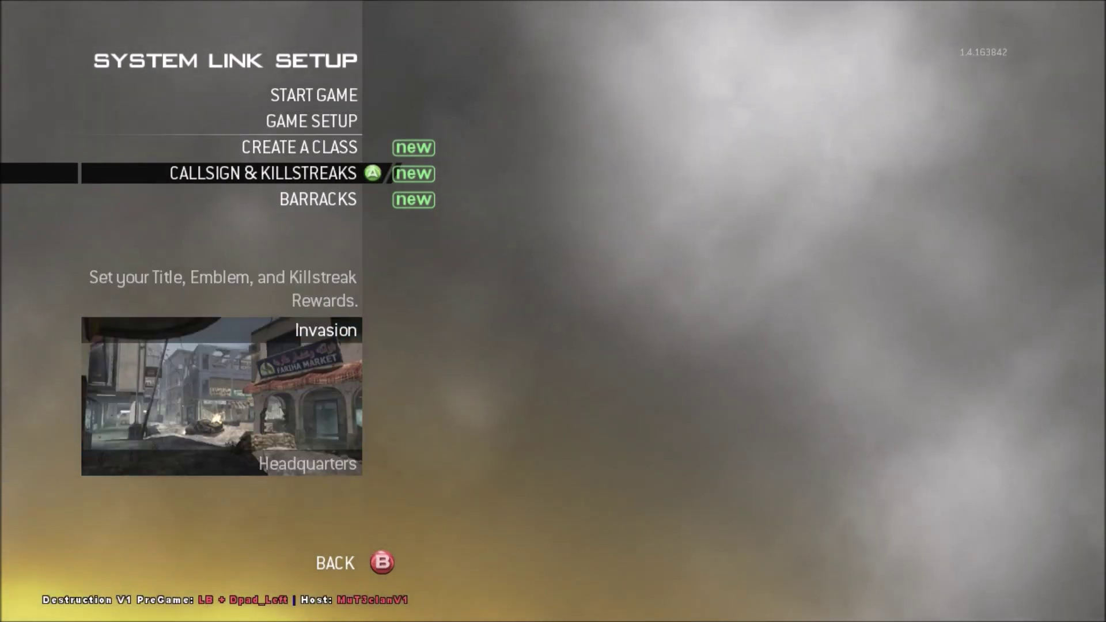
- Examine the custom class loadouts, including XBOX360LSBEST, Custom 7 and XRPC Tool <3, and return to System Link Setup
key(Up)
key(Return)
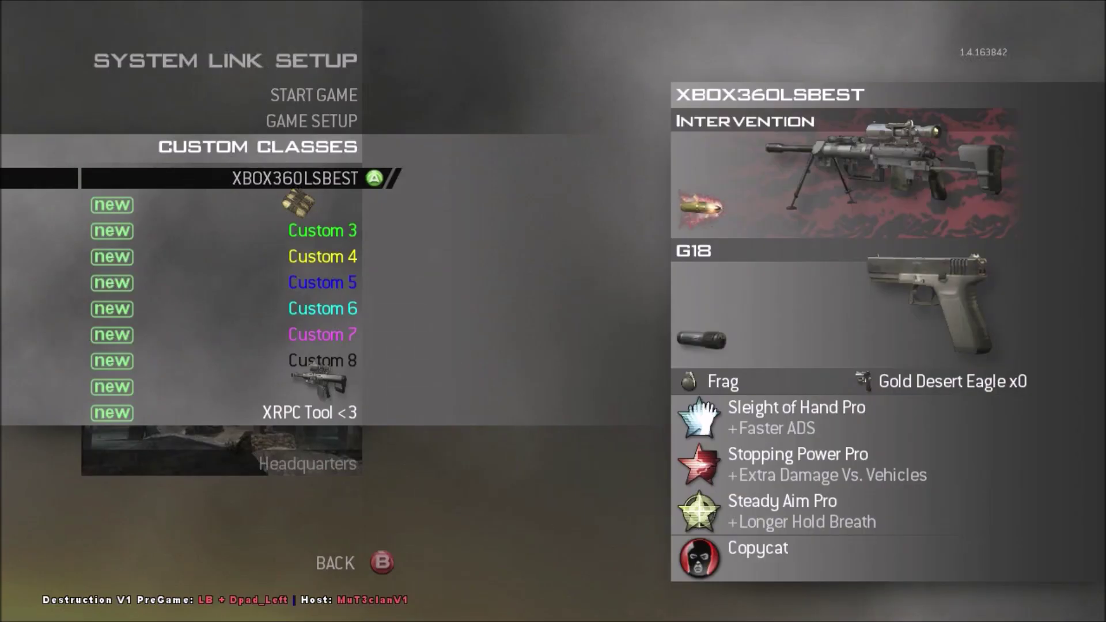
key(Down)
key(Up)
key(Up)
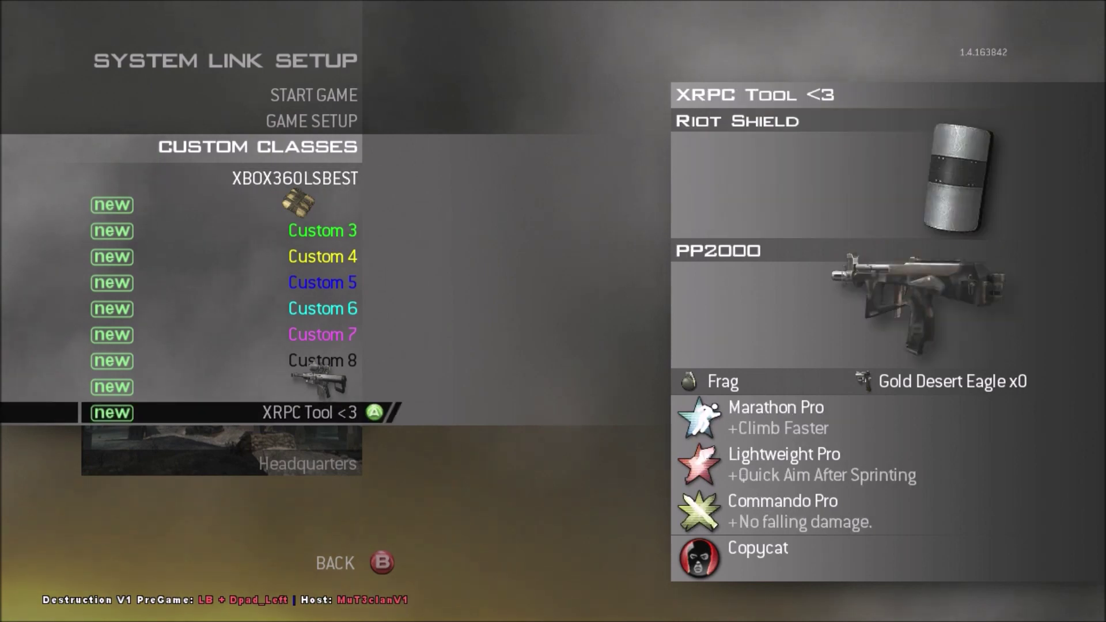
key(Down)
key(Up)
key(Up)
key(Up)
key(Up)
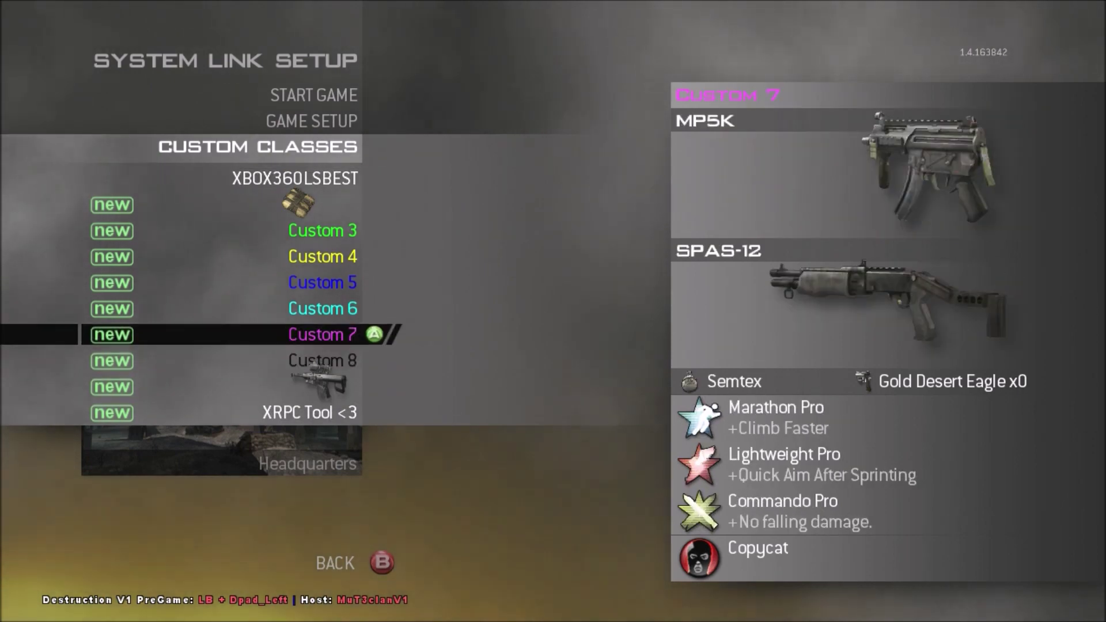
key(Down)
key(Down)
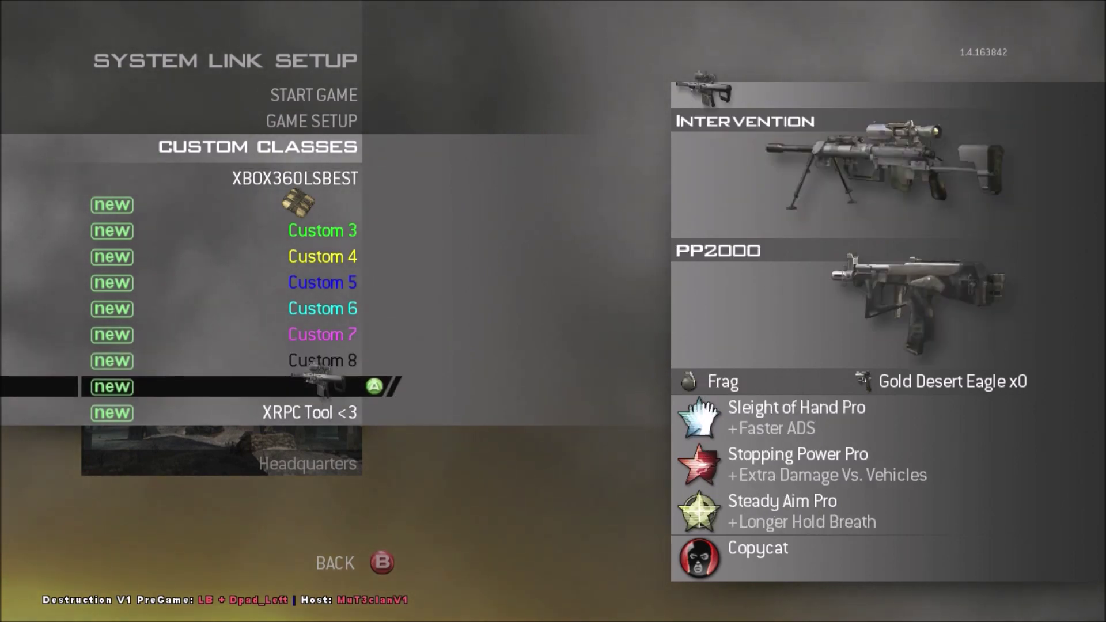
key(Up)
key(Down)
key(Down)
key(Down)
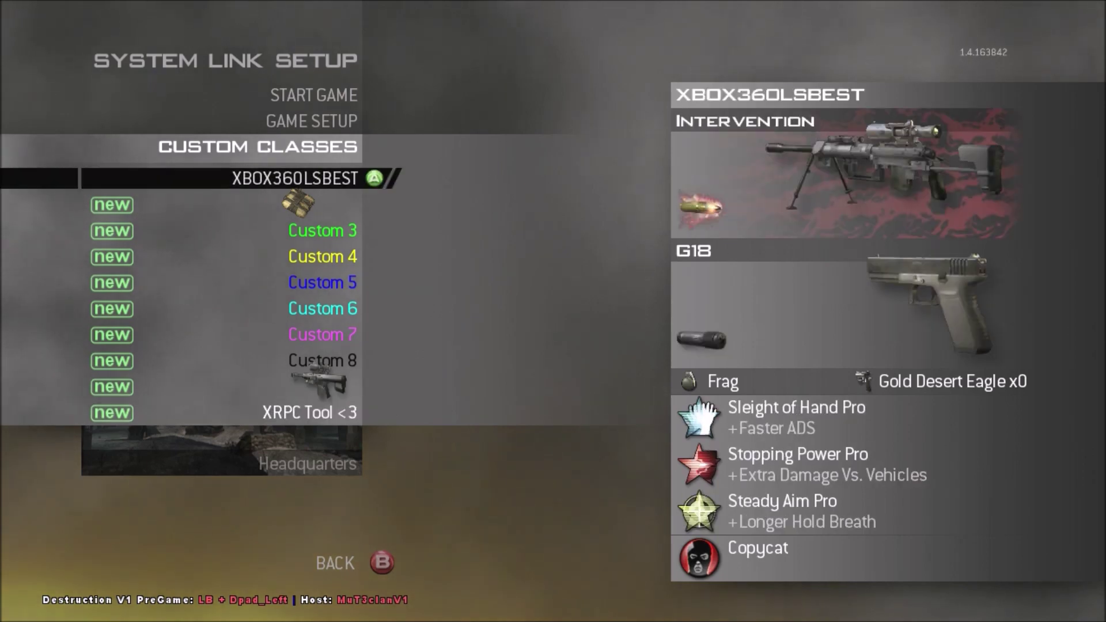
key(Up)
key(Escape)
key(Up)
key(Down)
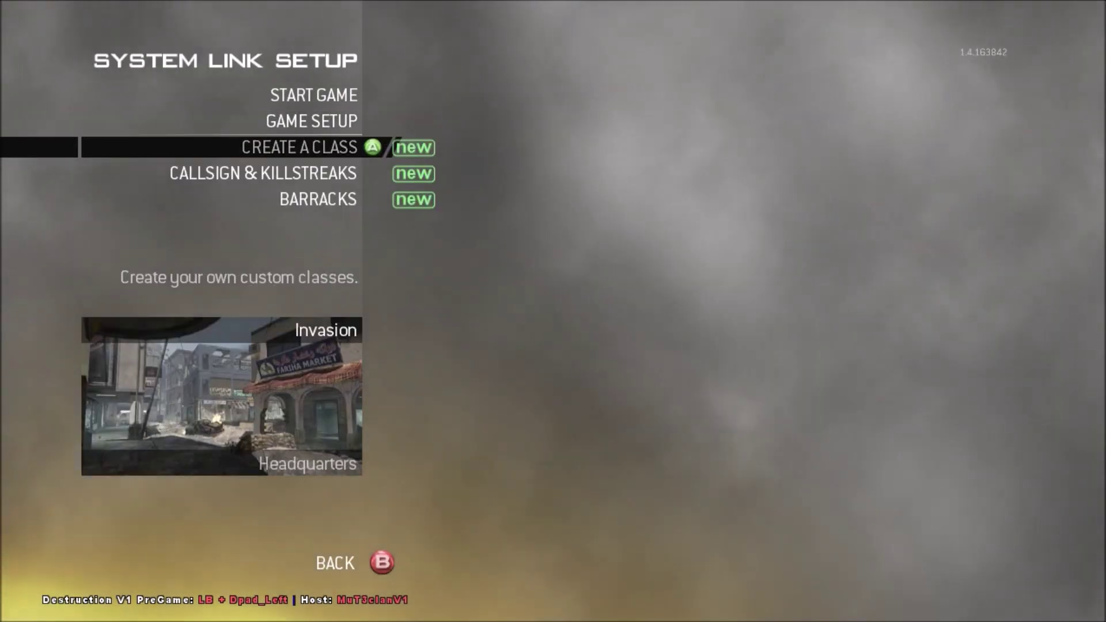
- Reopen the custom classes and check the loadouts from the ninth class up to Custom 3
key(Return)
key(Up)
key(Up)
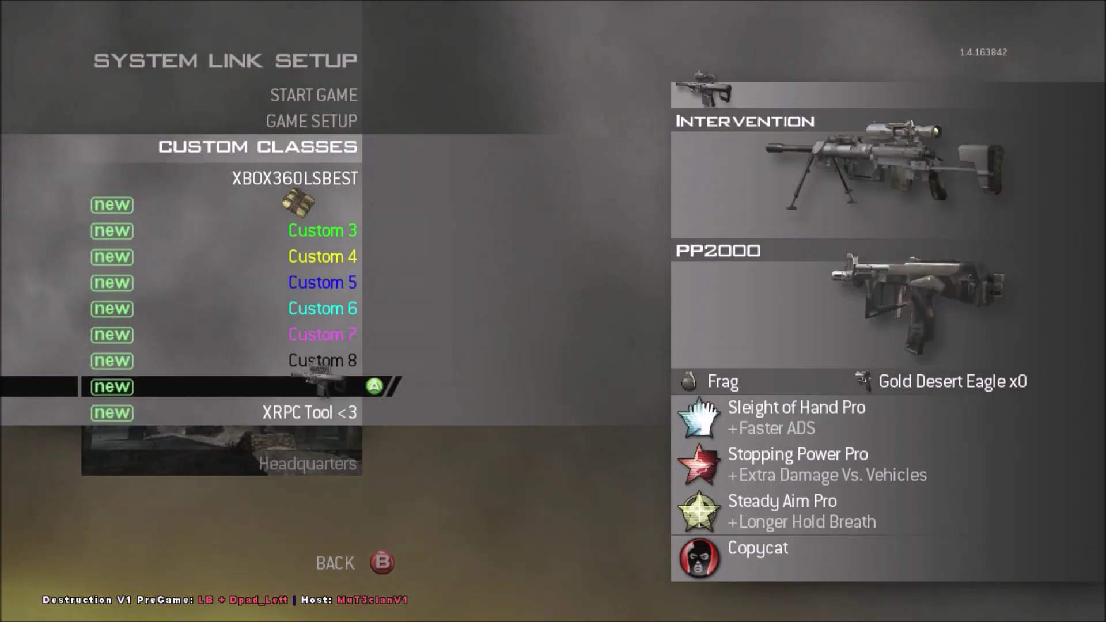
key(Up)
key(Up)
key(Up)
key(Up)
key(Up)
key(Up)
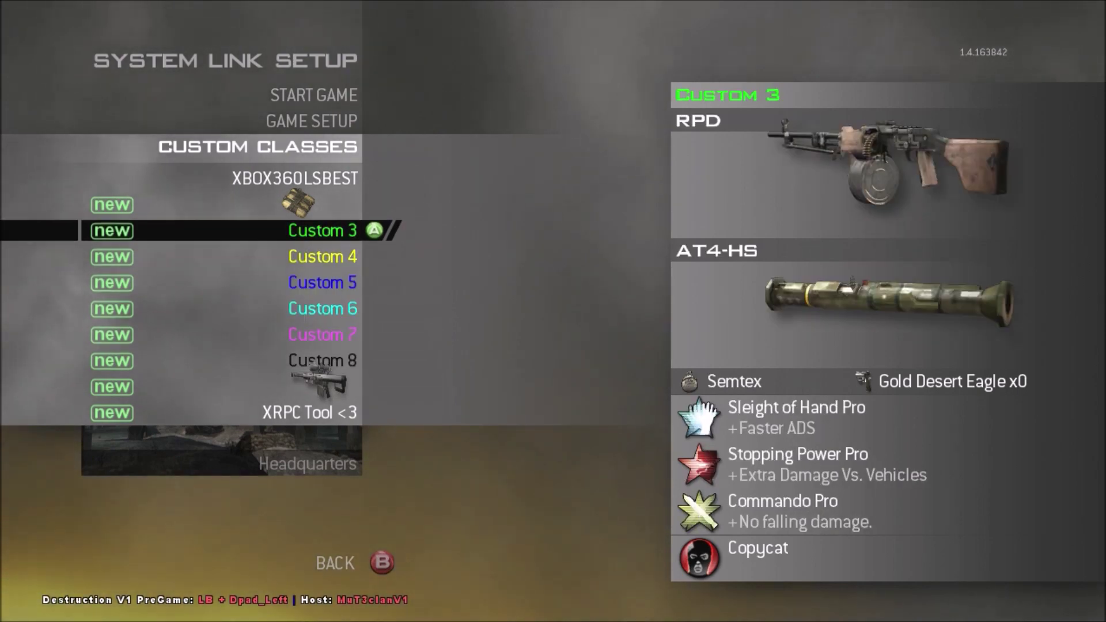
key(Escape)
key(Up)
key(Up)
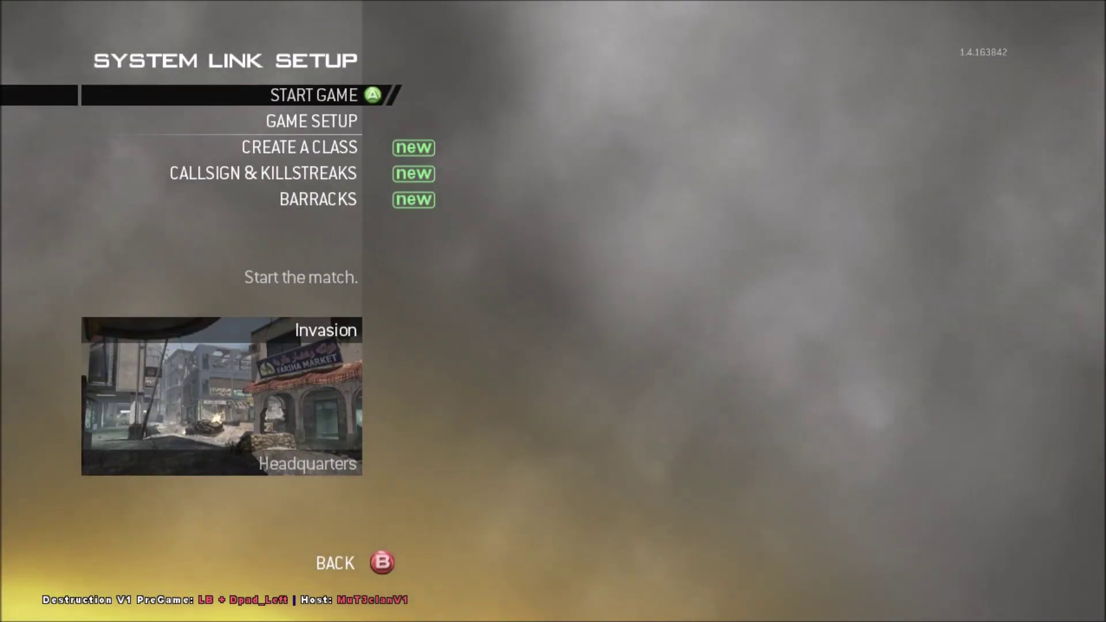
key(Down)
key(Down)
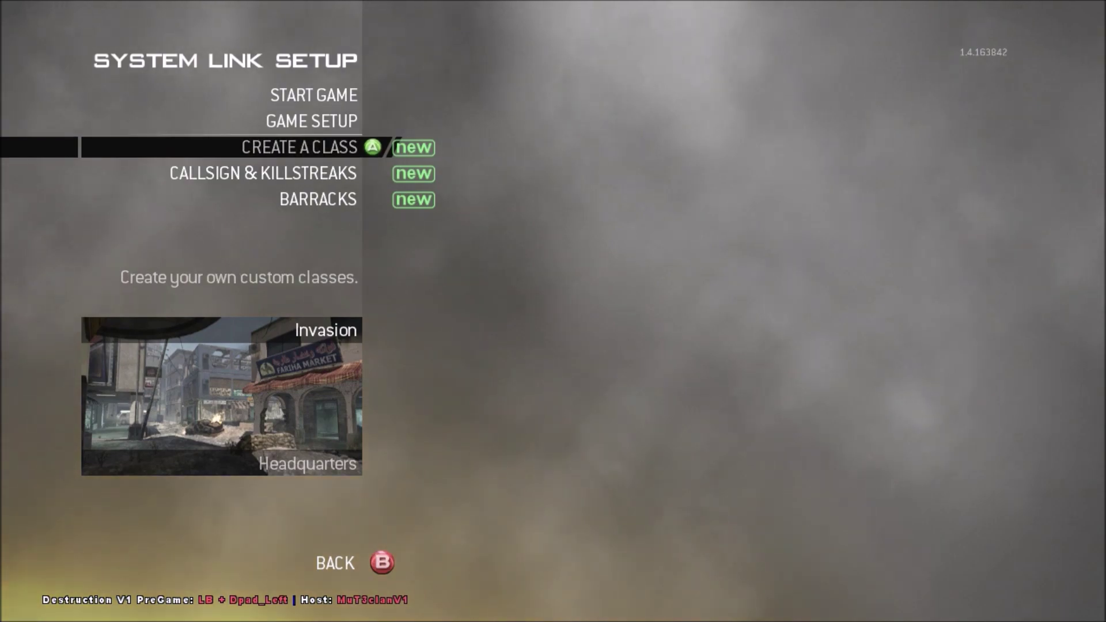
key(Return)
key(Escape)
key(Up)
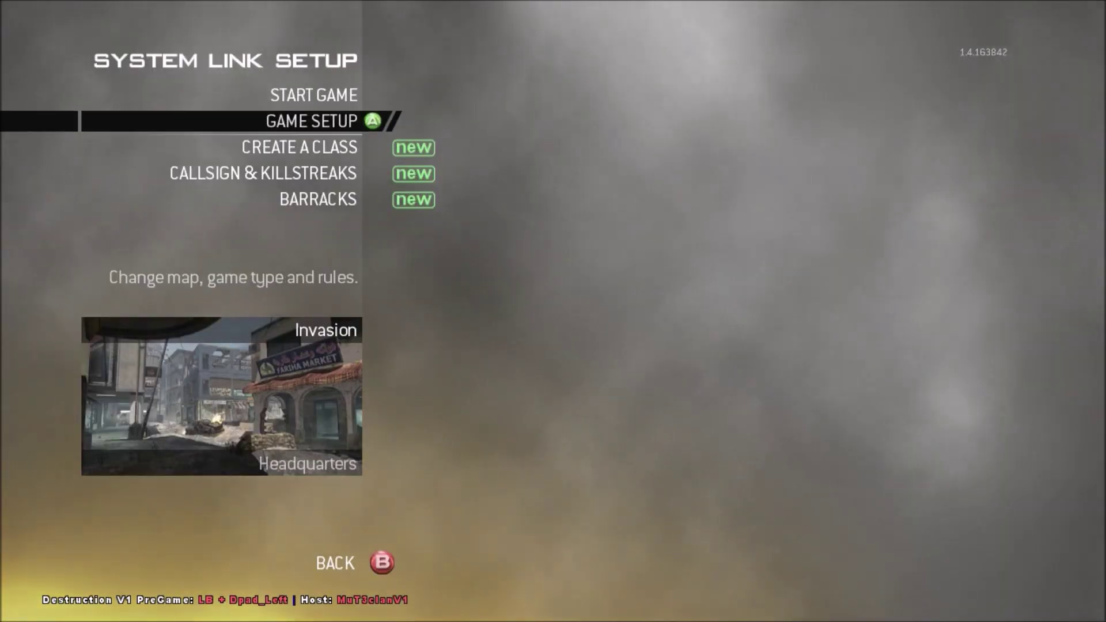
key(Down)
key(Return)
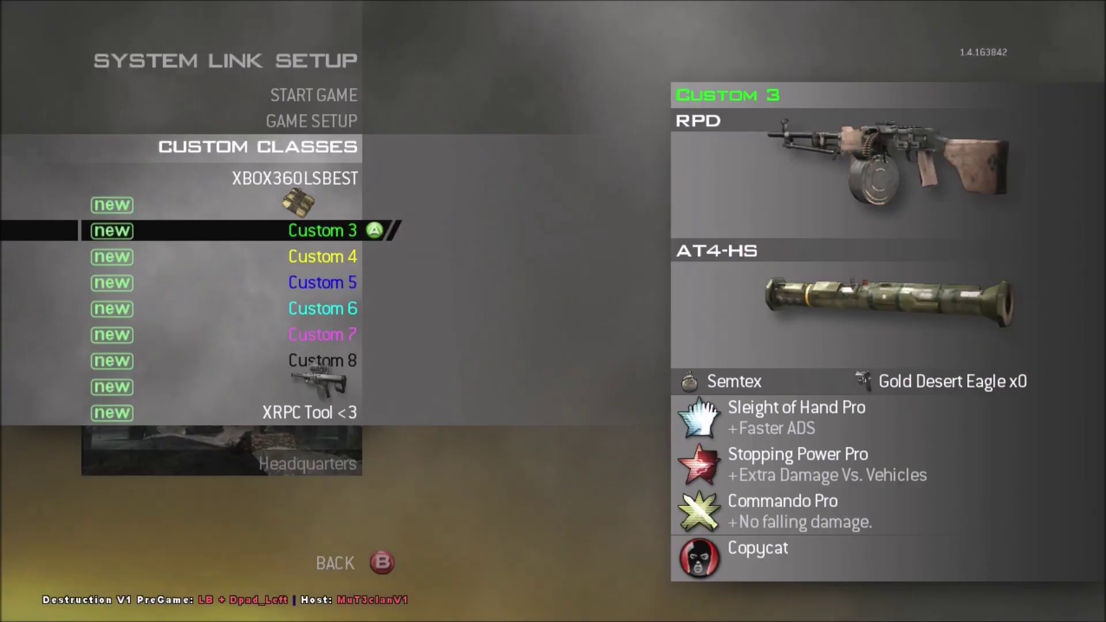
key(Escape)
key(Up)
key(Down)
key(Up)
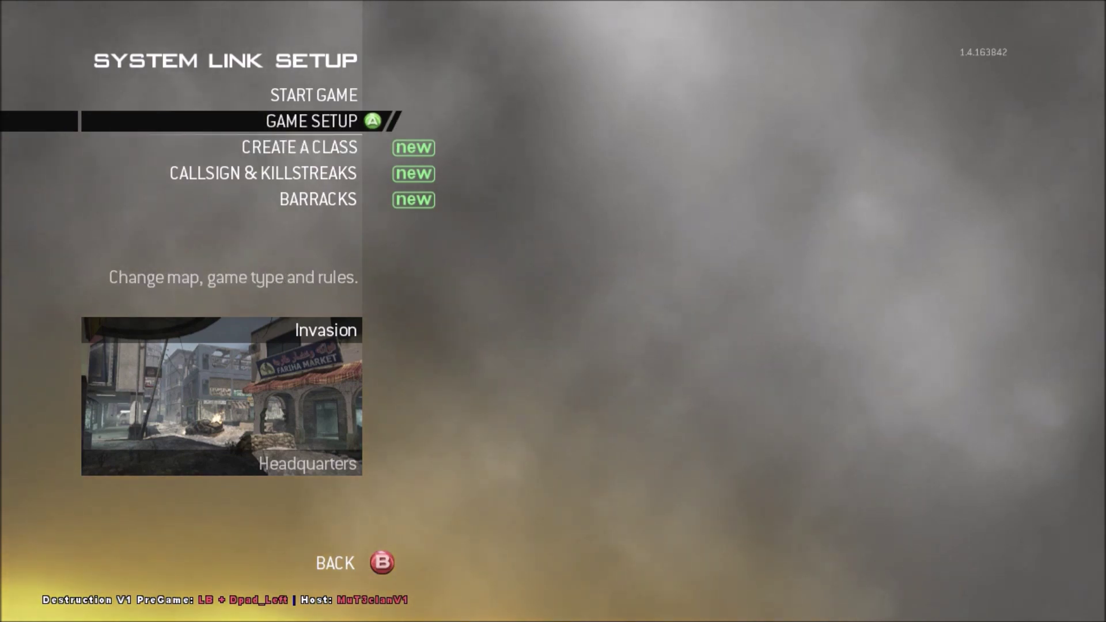
key(Down)
key(Up)
key(Down)
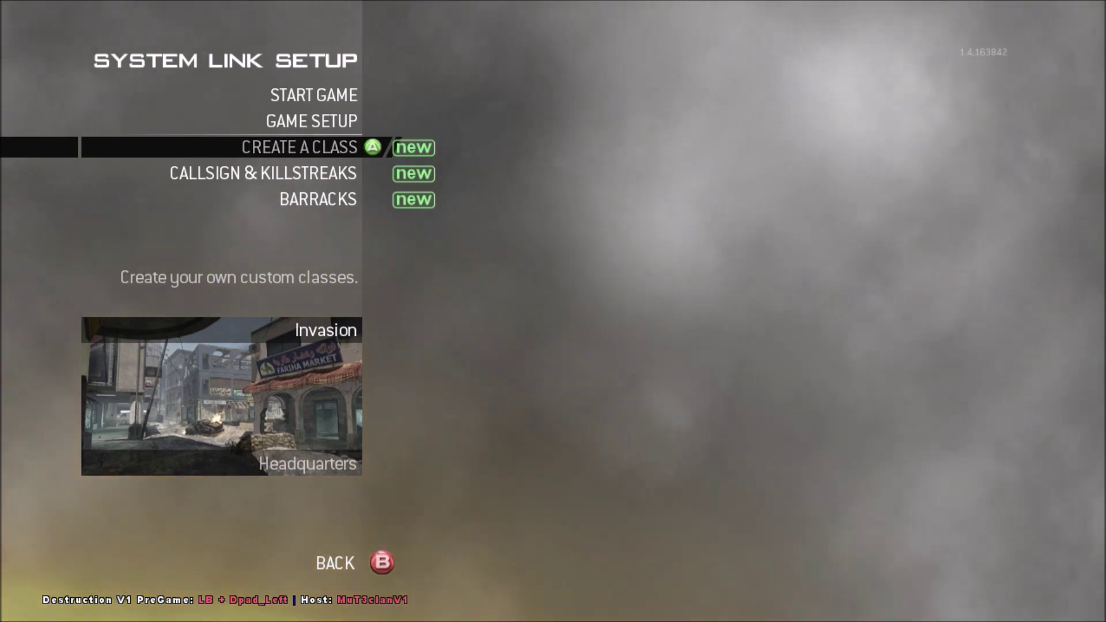
- View the Title, Emblem and Killstreak Rewards choices in Callsign & Killstreaks, and return to System Link Setup
key(Down)
key(Up)
key(Down)
key(Return)
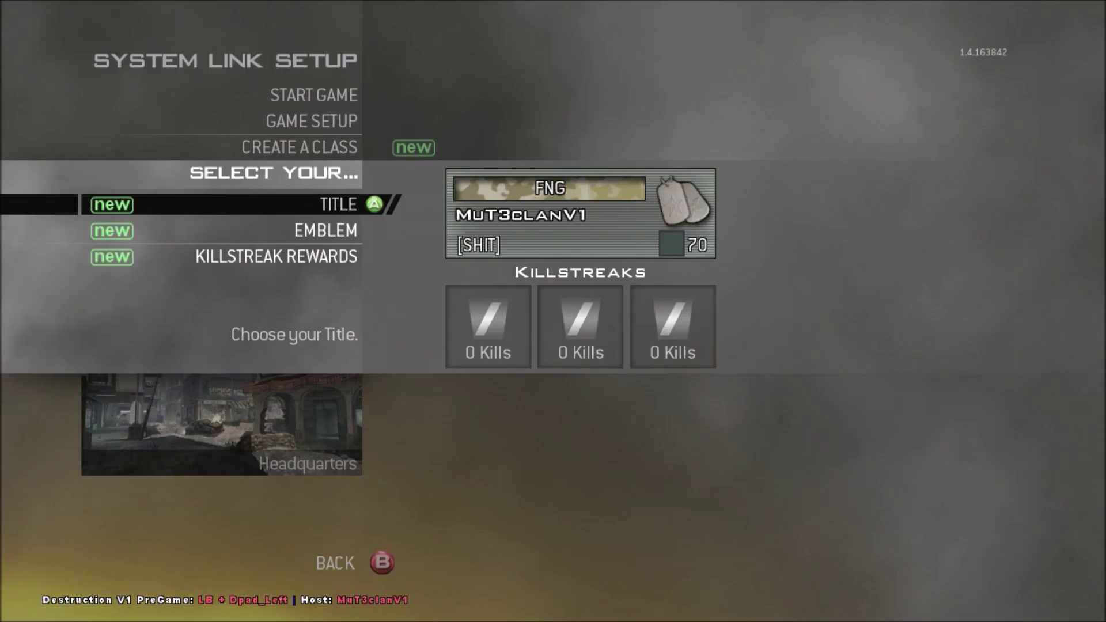
key(Down)
key(Down)
key(Down)
key(Escape)
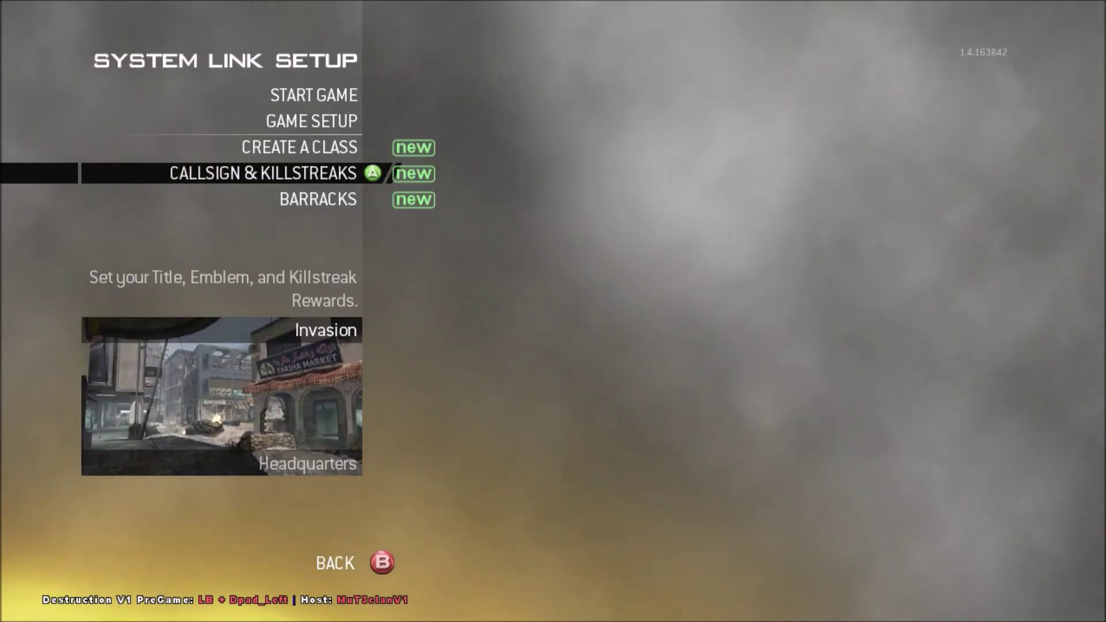
key(Up)
key(Down)
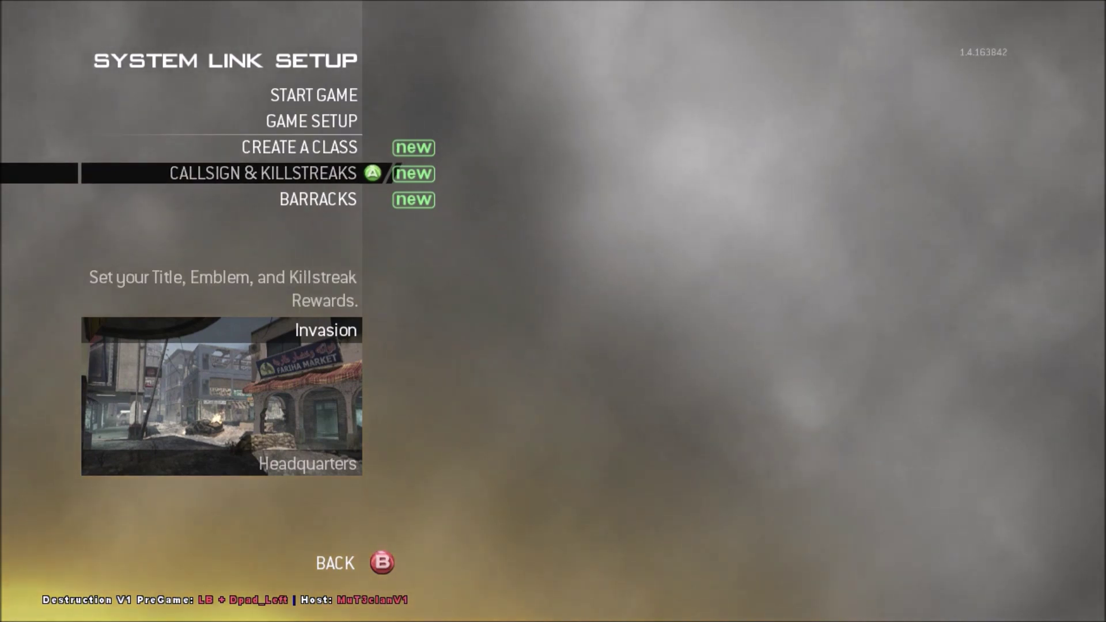